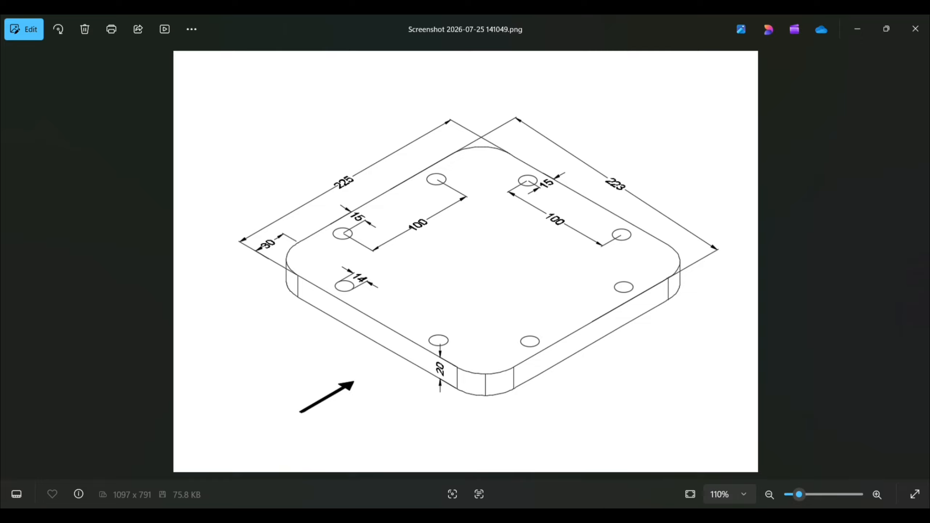
Switch to AutoCAD and, with Ortho on, draw a vertical line of 225 downward as the plate's left edge
mouse_move(654, 517)
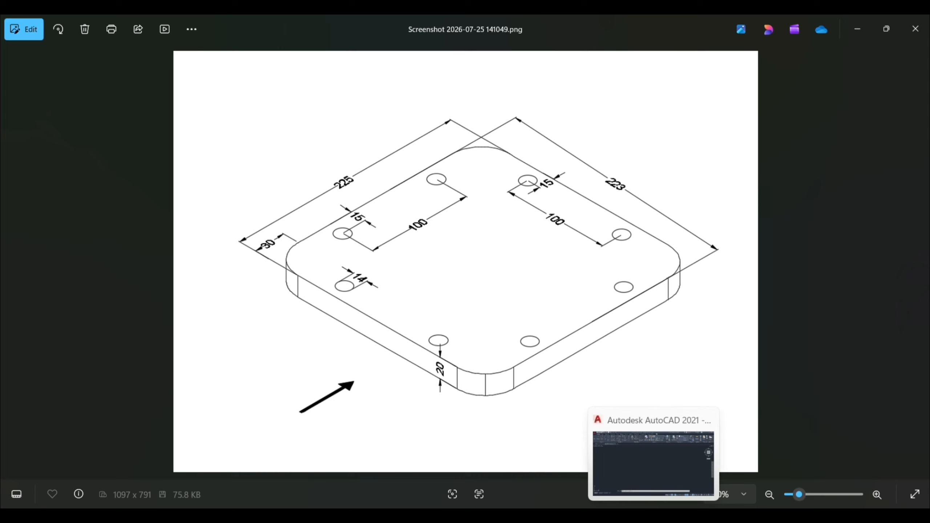
left_click(654, 517)
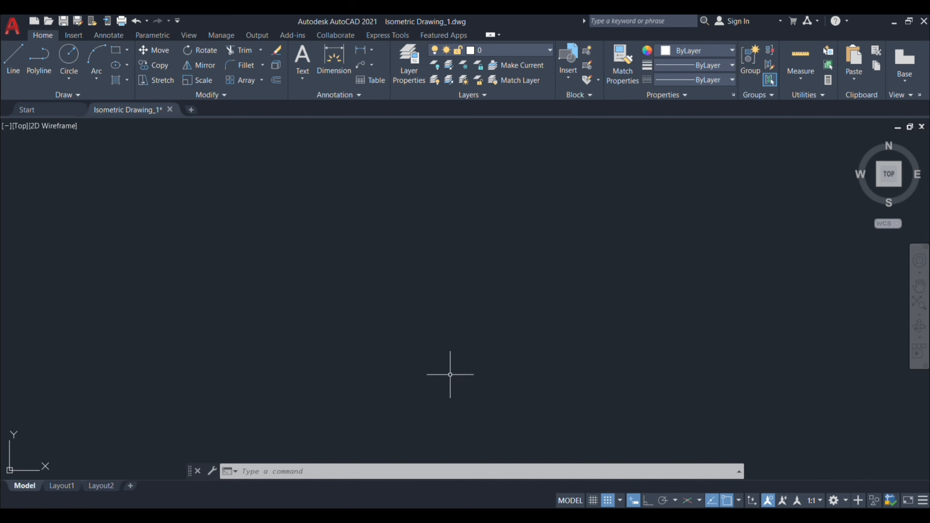
type("l")
key("Return")
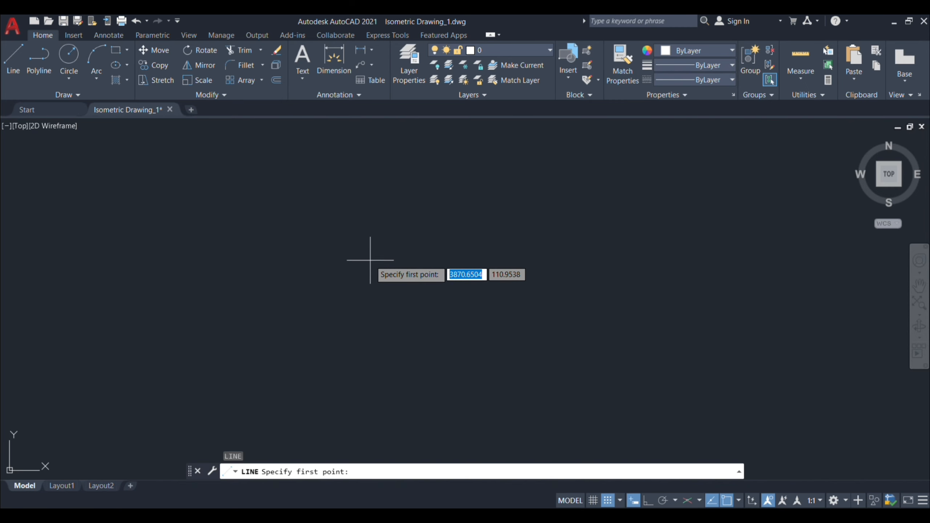
left_click(370, 260)
left_click(648, 501)
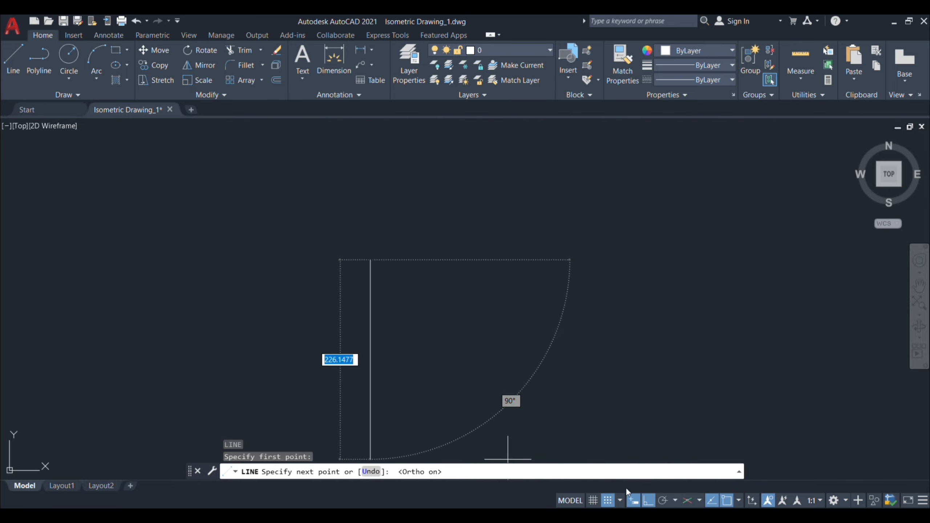
middle_click_drag(470, 362, 465, 337)
type("225")
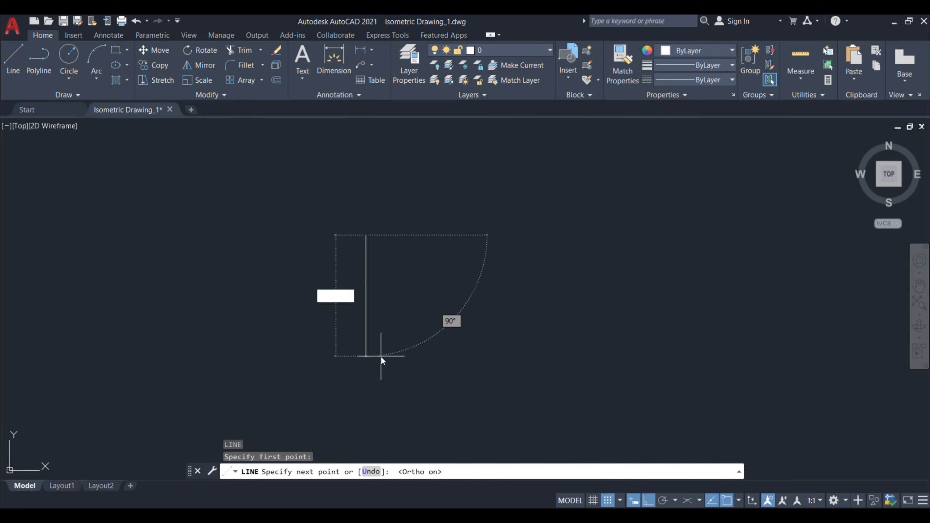
key("Return")
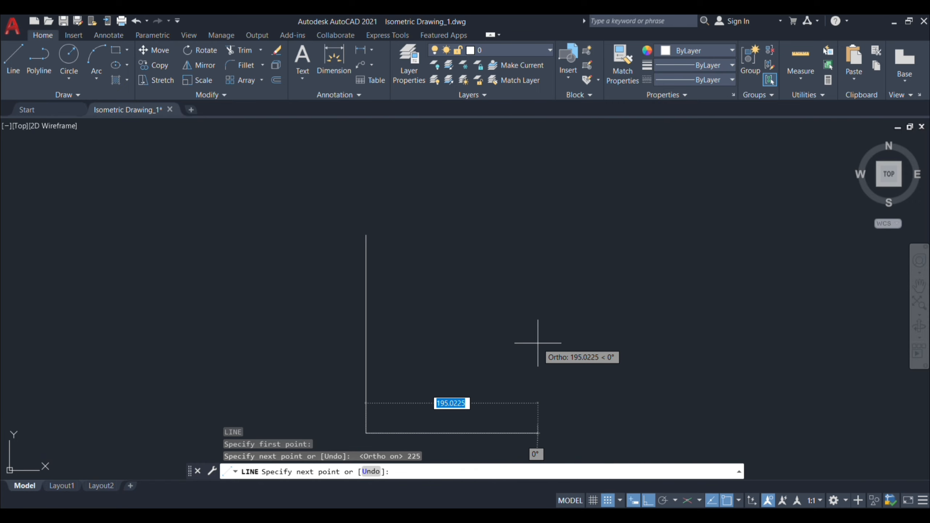
Complete the plate rectangle with a bottom edge of 223, a right edge and a top edge closing at the starting corner
type("223")
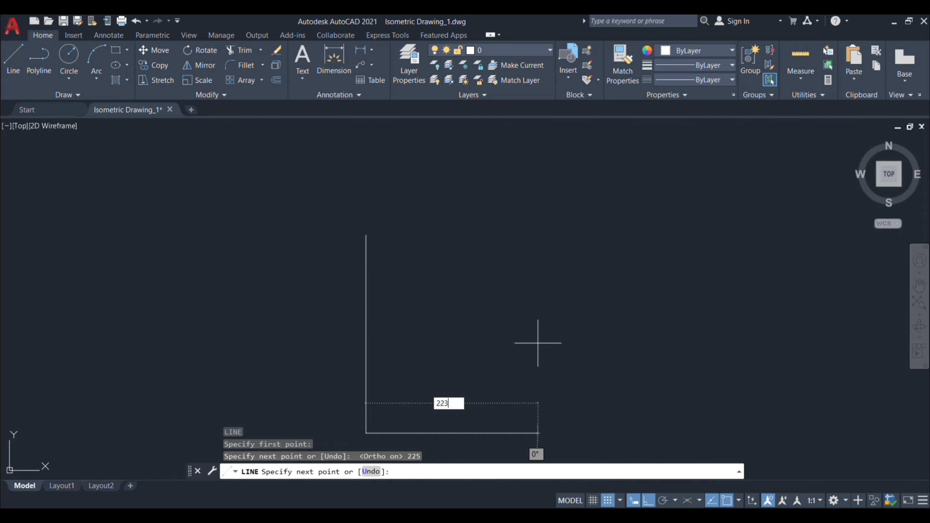
key("Return")
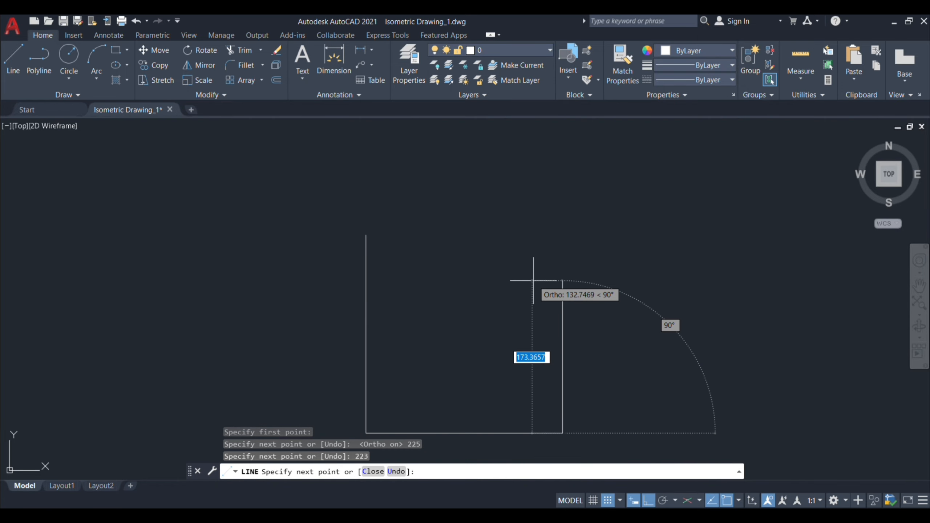
left_click(369, 235)
left_click(365, 235)
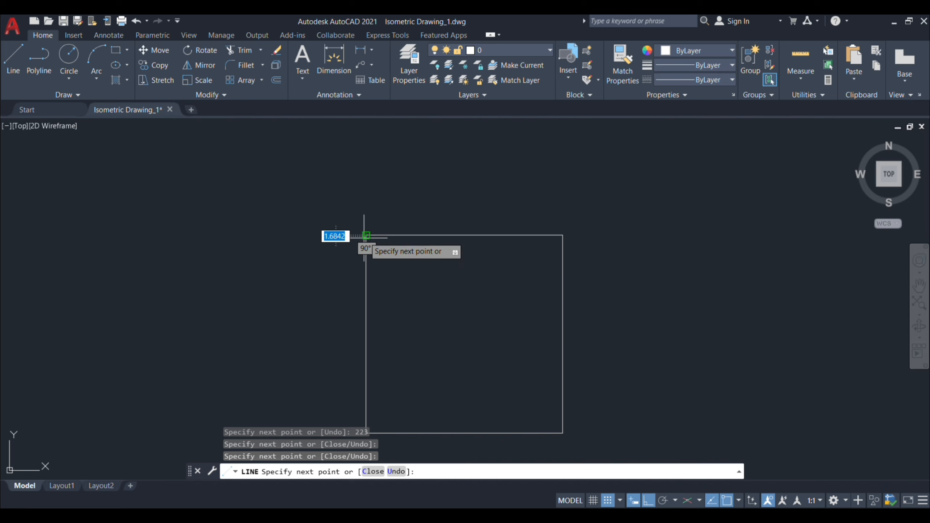
key("Return")
middle_click_drag(522, 449, 525, 392)
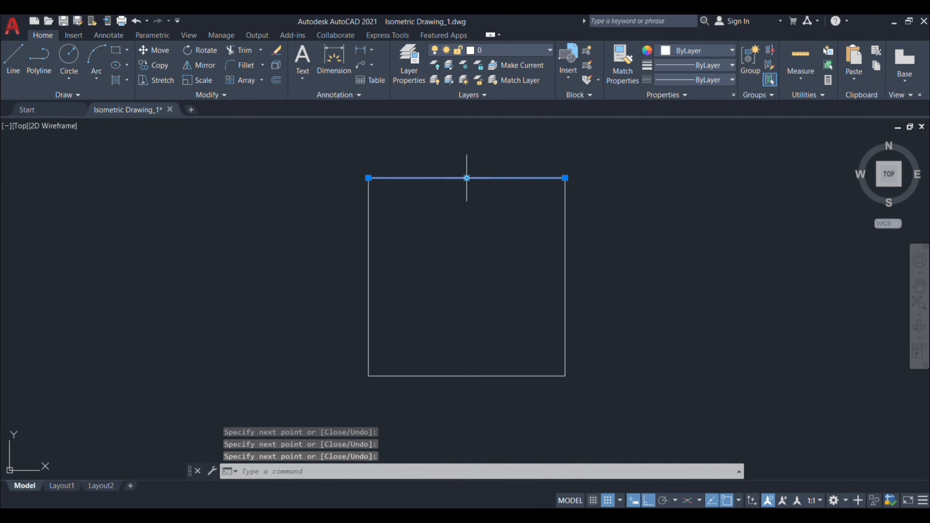
Check the lengths of the rectangle's top and left edges, and consult the reference drawing for the corner size
left_click(466, 178)
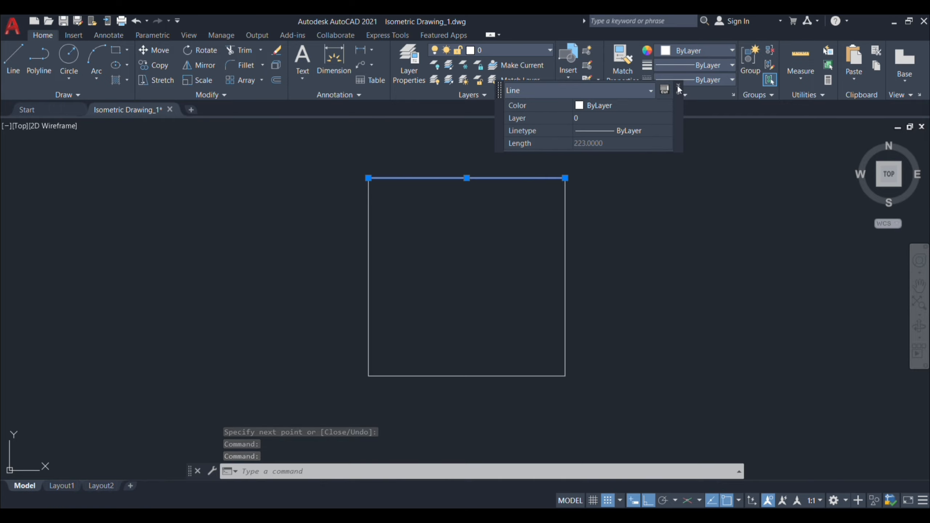
key("Escape")
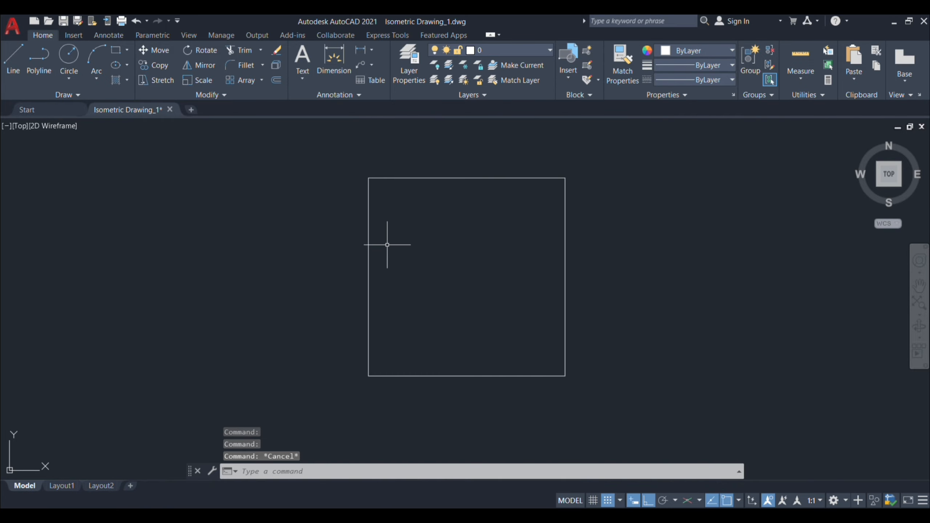
left_click(369, 239)
key("Escape")
middle_click_drag(491, 360, 489, 360)
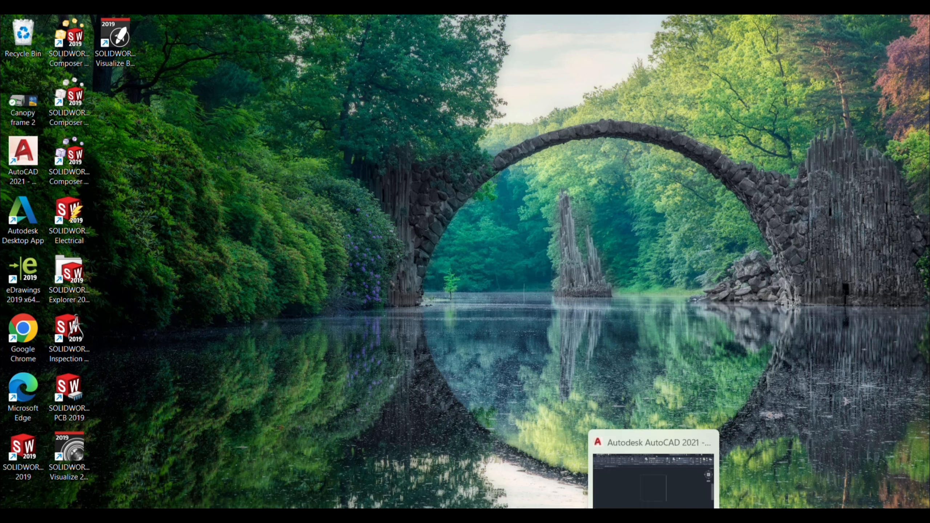
left_click(654, 469)
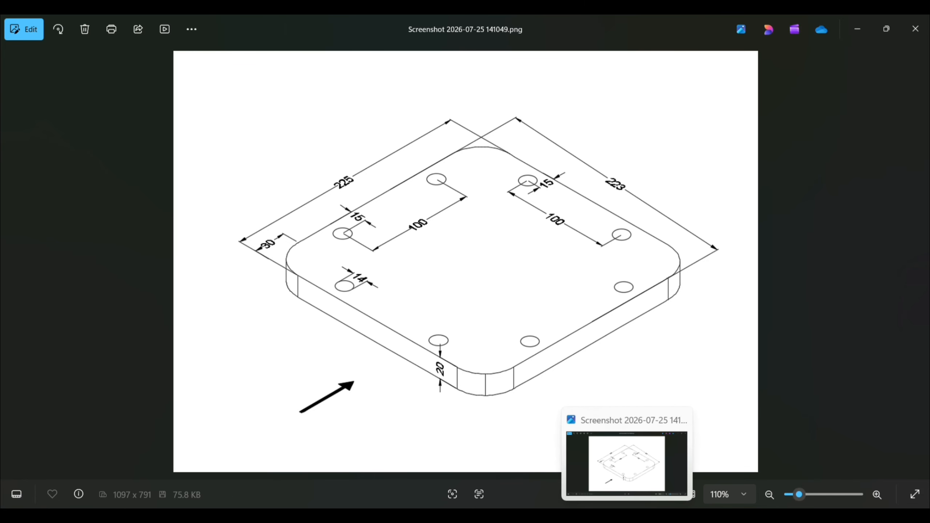
left_click(627, 516)
Fillet the rectangle's two lower corners with radius 30, using the Multiple option
scroll(414, 348, "up", 3)
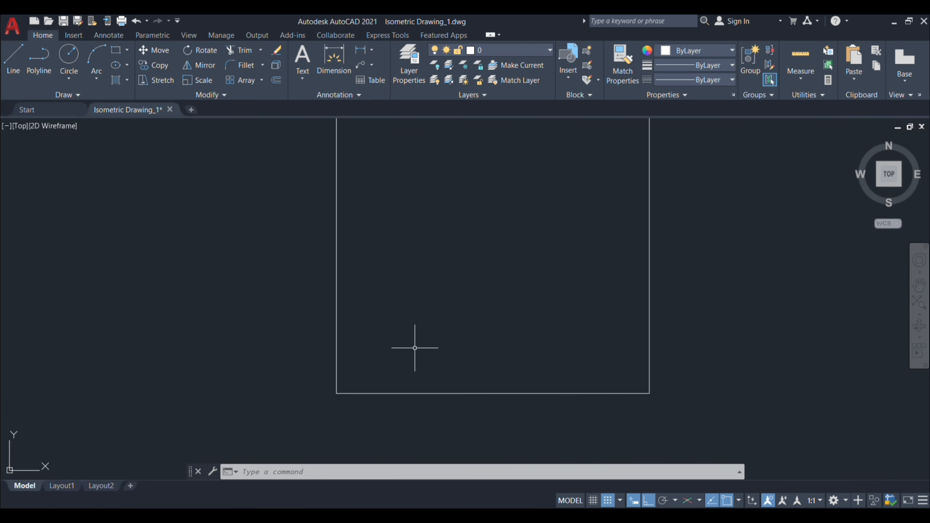
key("Escape")
key("Escape")
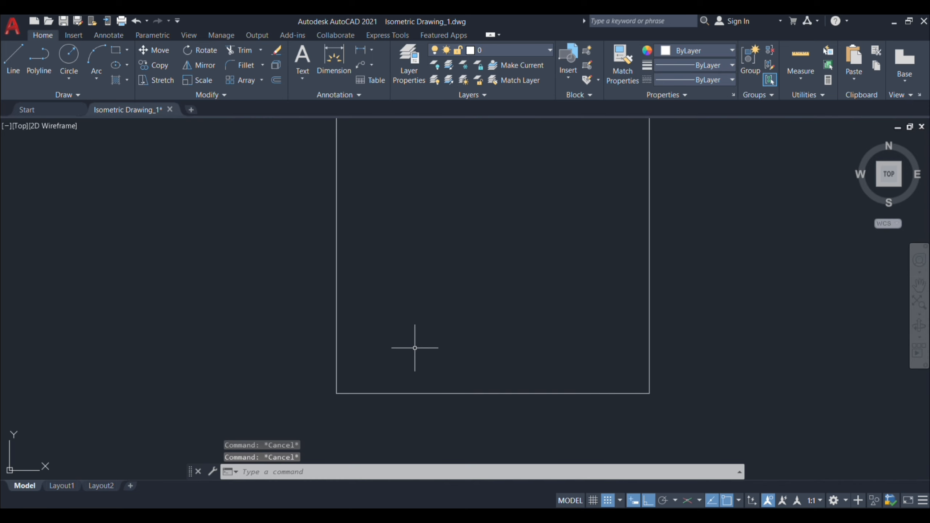
type("F")
key("Return")
type("r")
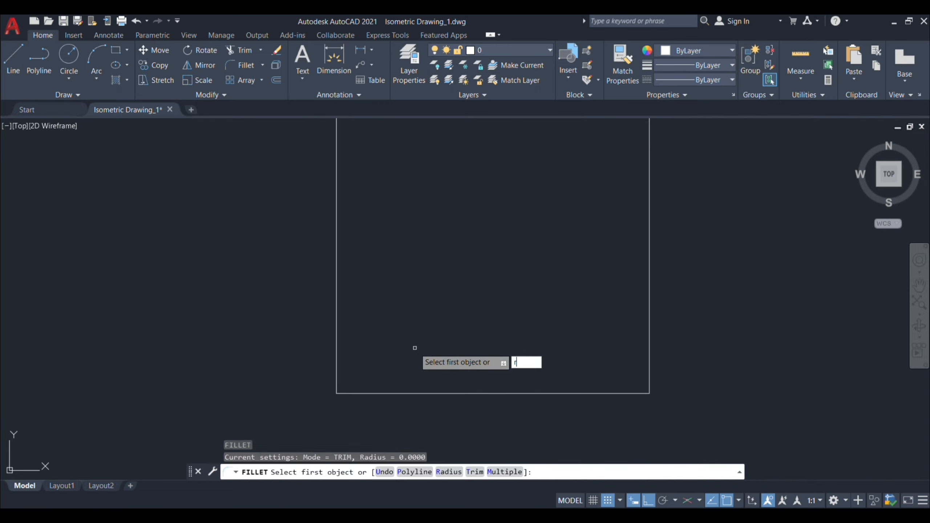
key("Return")
type("30")
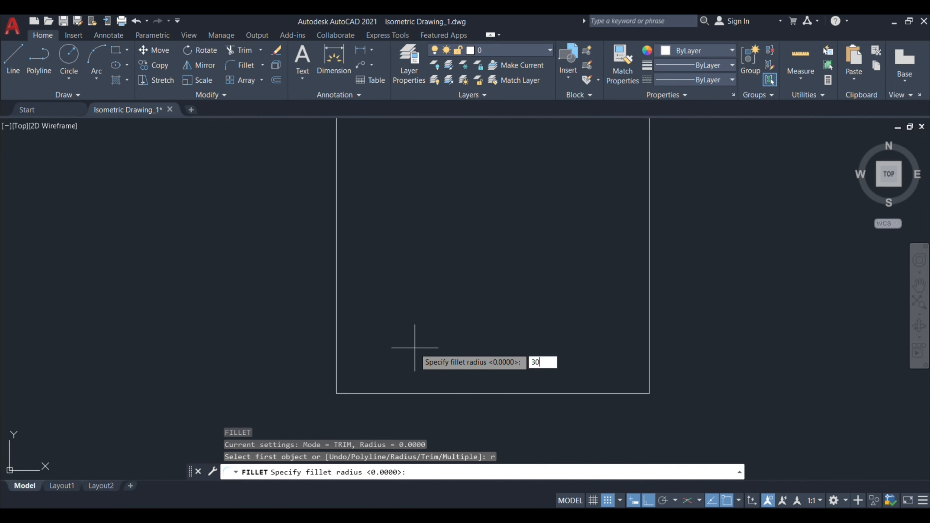
key("Return")
left_click(504, 472)
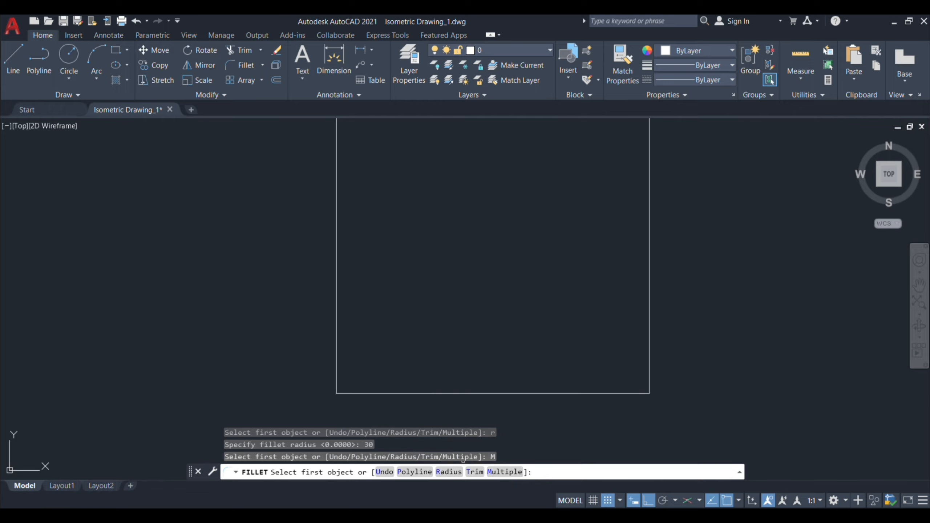
left_click(336, 366)
left_click(358, 393)
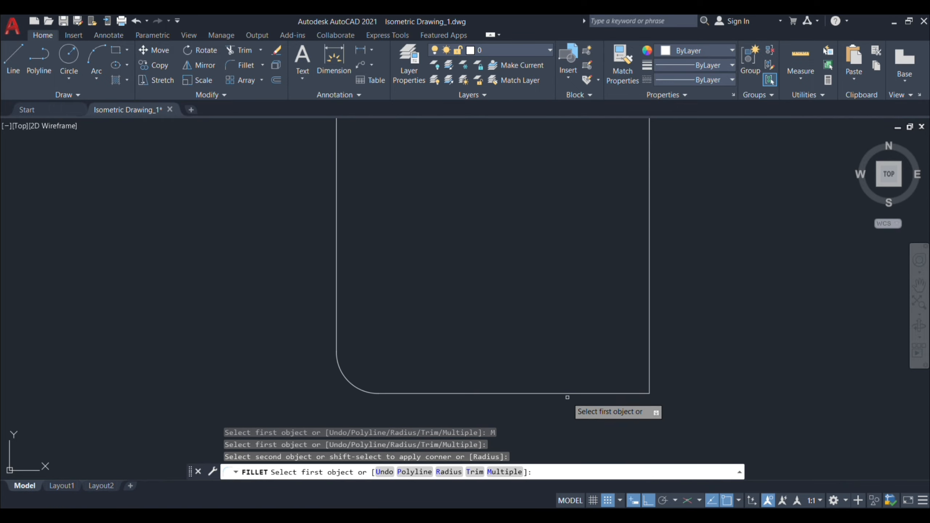
left_click(582, 394)
left_click(649, 357)
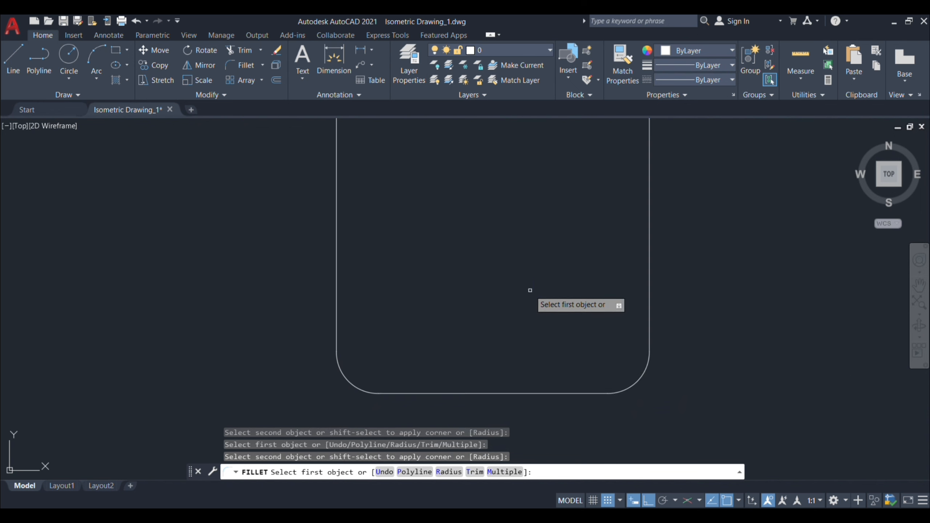
Fillet the rectangle's two upper corners with the same radius and end the Fillet command
scroll(532, 330, "down", 2)
left_click(463, 268)
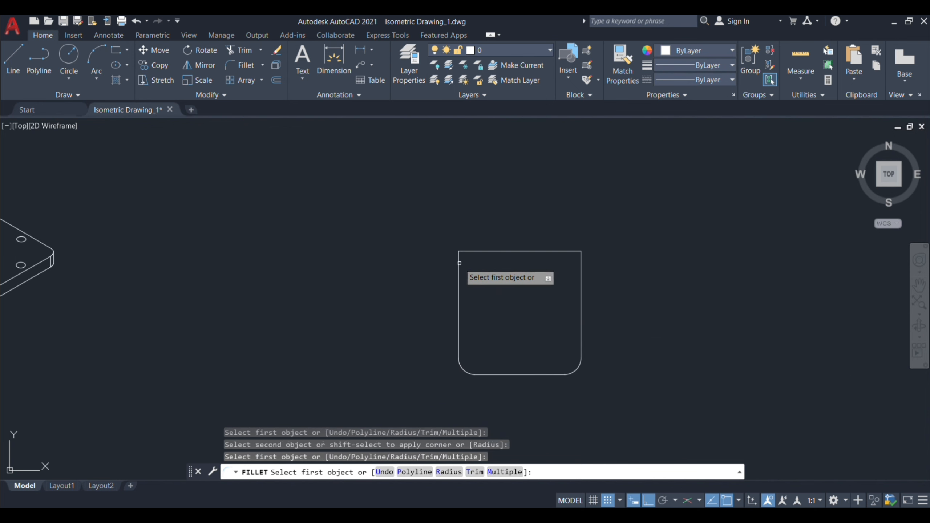
left_click(460, 262)
left_click(465, 252)
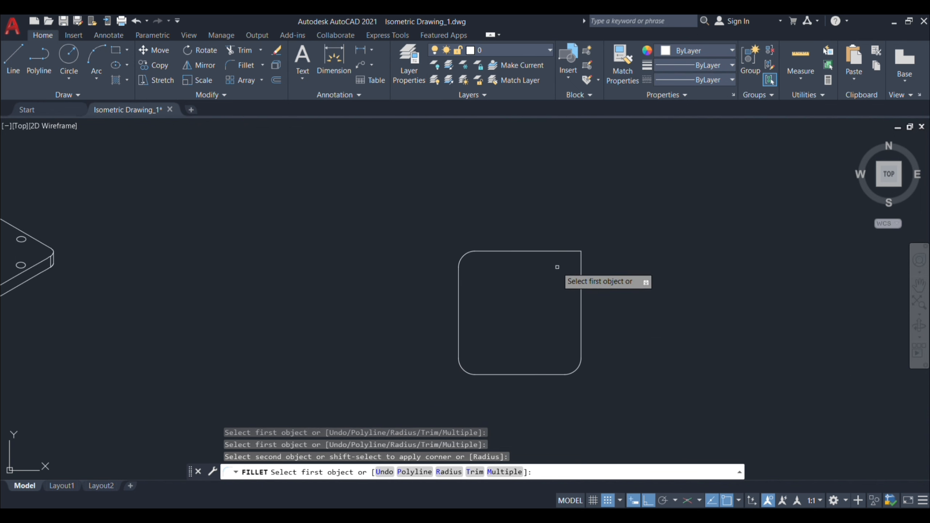
left_click(581, 282)
left_click(569, 254)
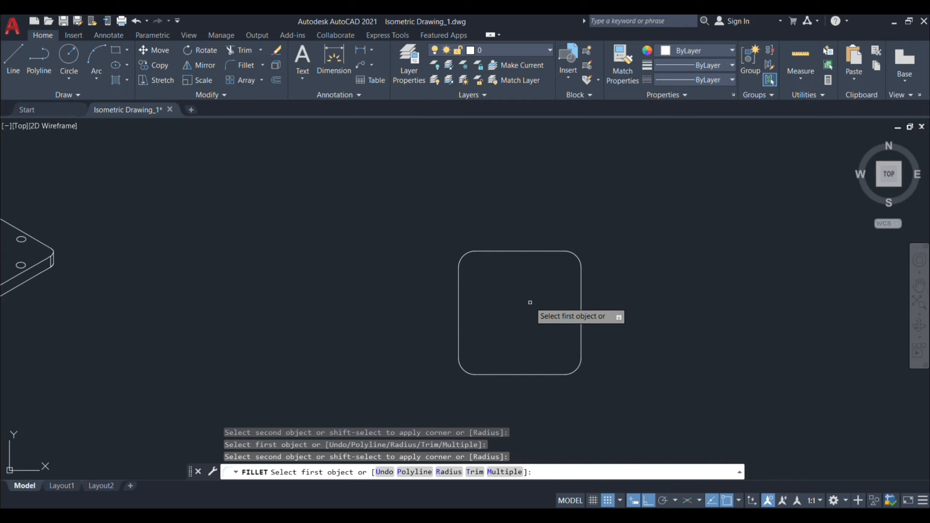
scroll(508, 288, "up", 3)
scroll(508, 287, "down", 2)
middle_click_drag(482, 310, 438, 288)
scroll(464, 271, "down", 2)
key("Escape")
Move the whole rounded rectangle horizontally to the right into empty space, using the lower-right fillet's centre as base point
left_click(360, 158)
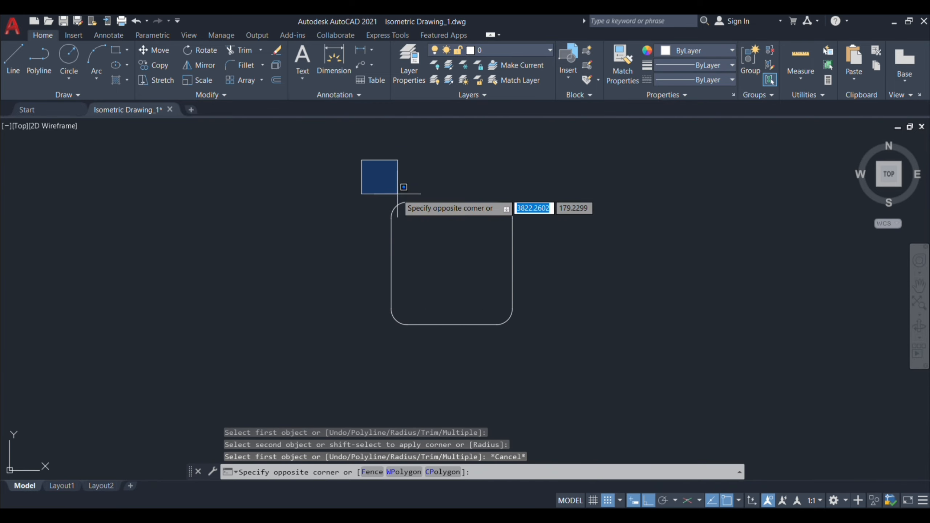
left_click(559, 364)
type("m")
key("Return")
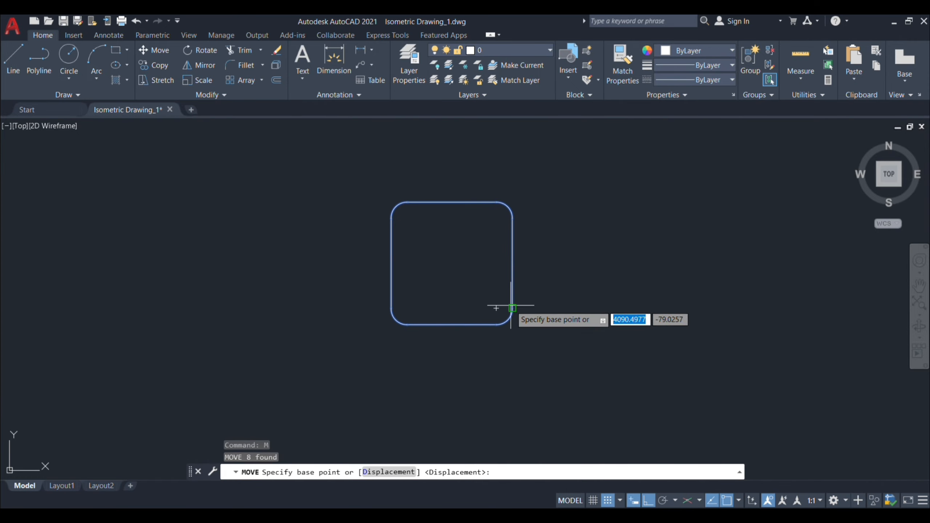
left_click(496, 309)
middle_click_drag(733, 307, 453, 322)
left_click(592, 341)
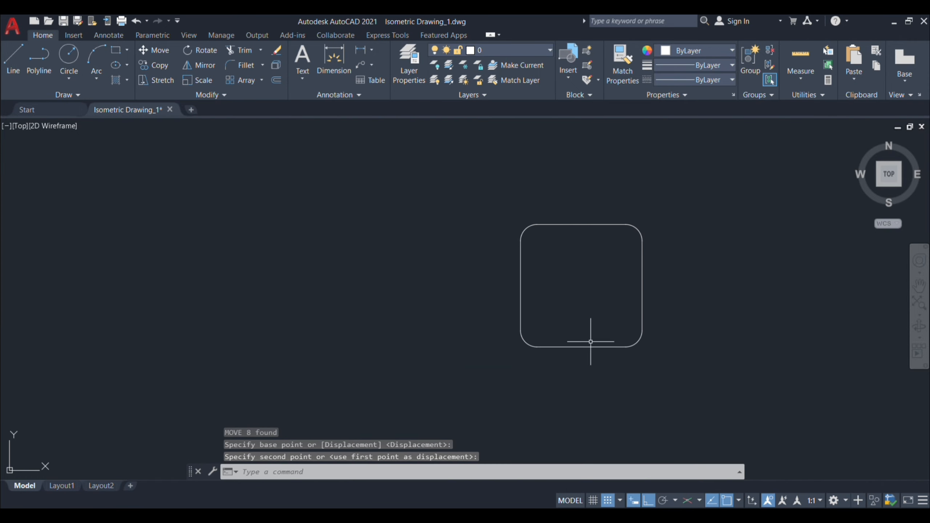
key("Escape")
middle_click_drag(571, 339, 413, 309)
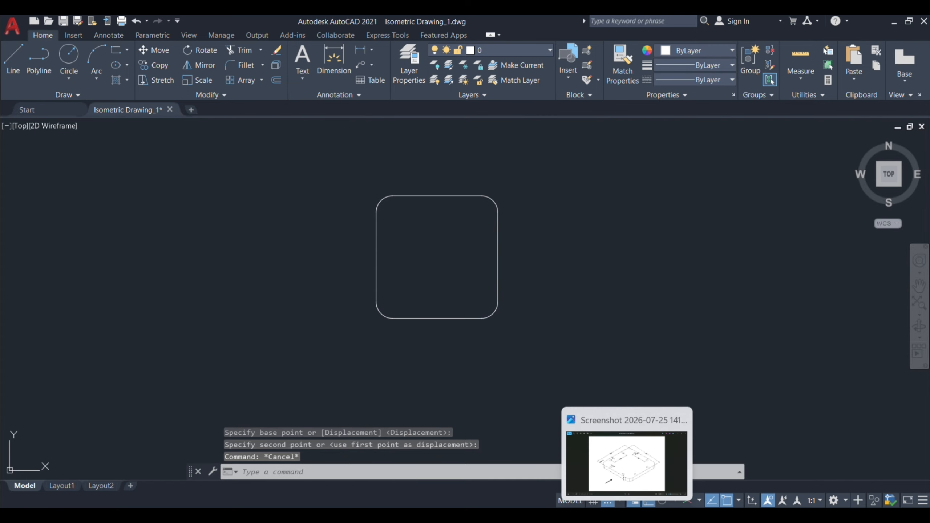
Check the hole-to-edge distance in the reference drawing and offset the plate's left edge 15 inward
left_click(627, 456)
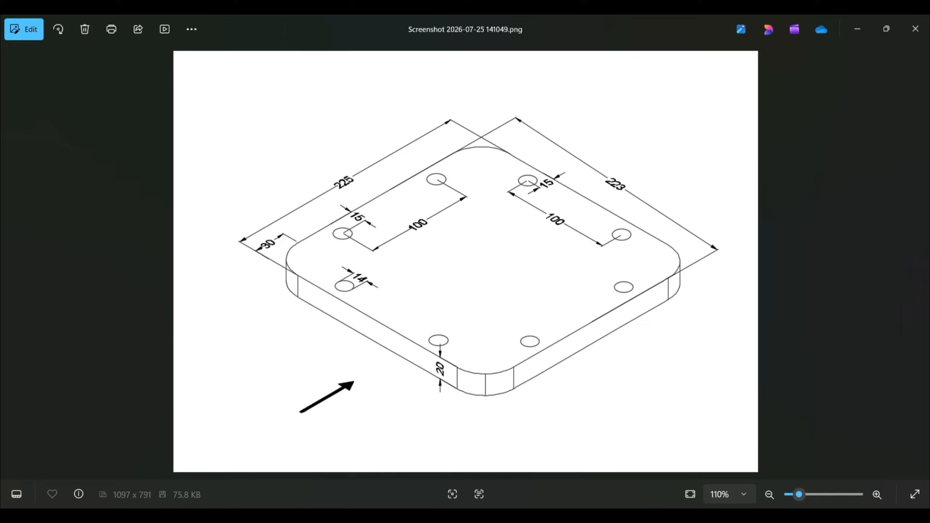
mouse_move(627, 516)
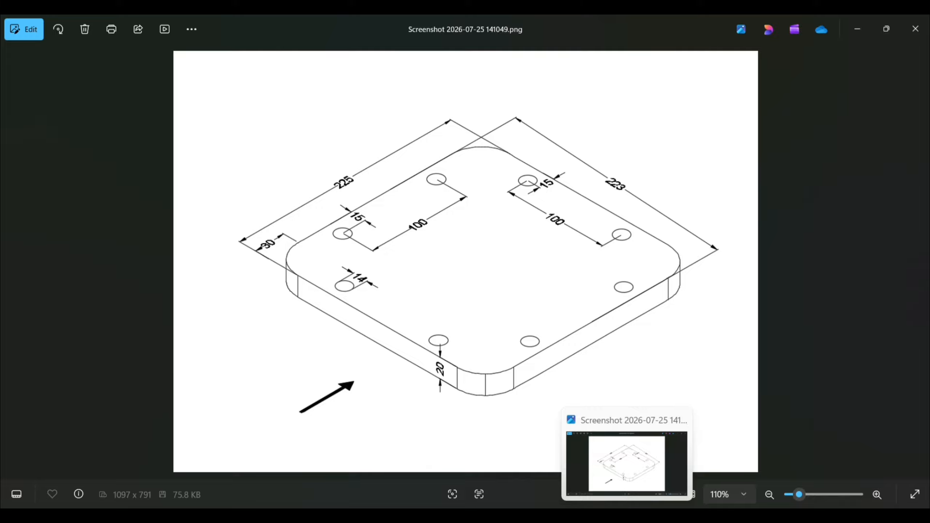
left_click(627, 516)
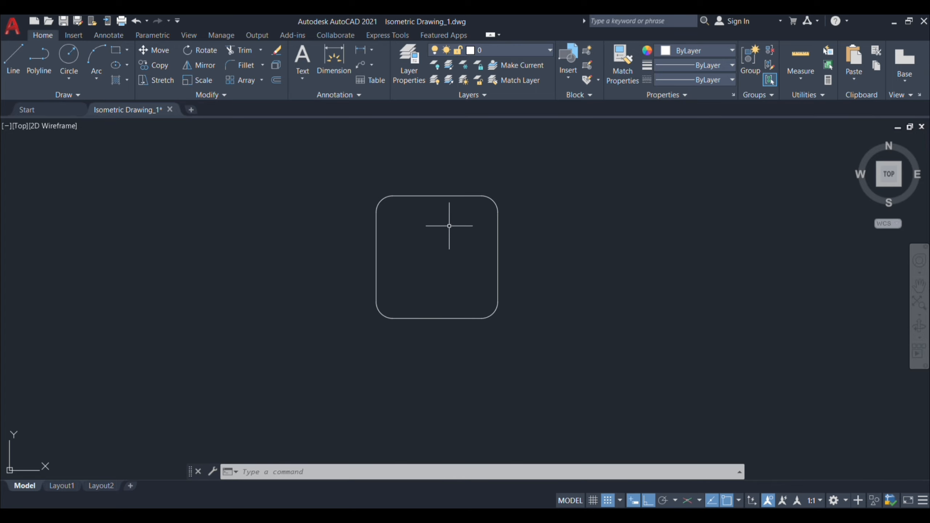
scroll(361, 249, "up", 4)
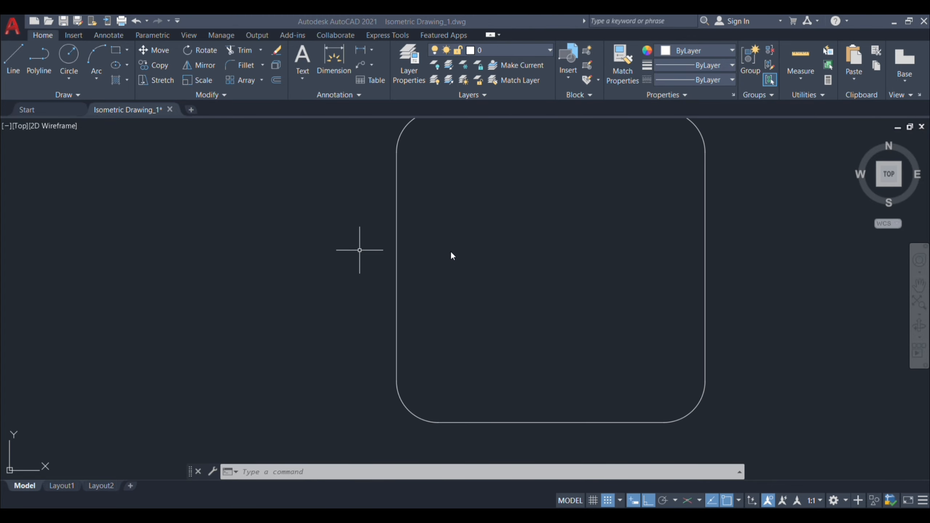
scroll(403, 308, "down", 2)
type("o")
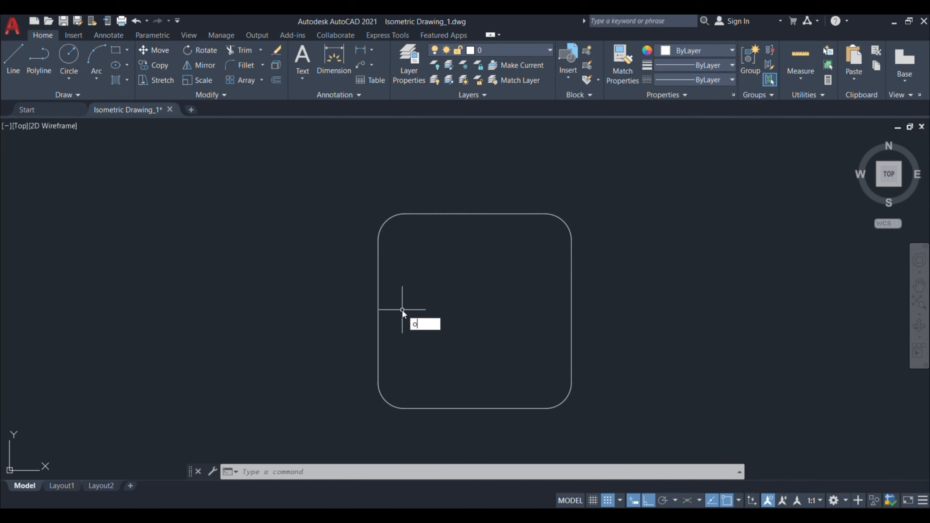
key("Return")
type("15")
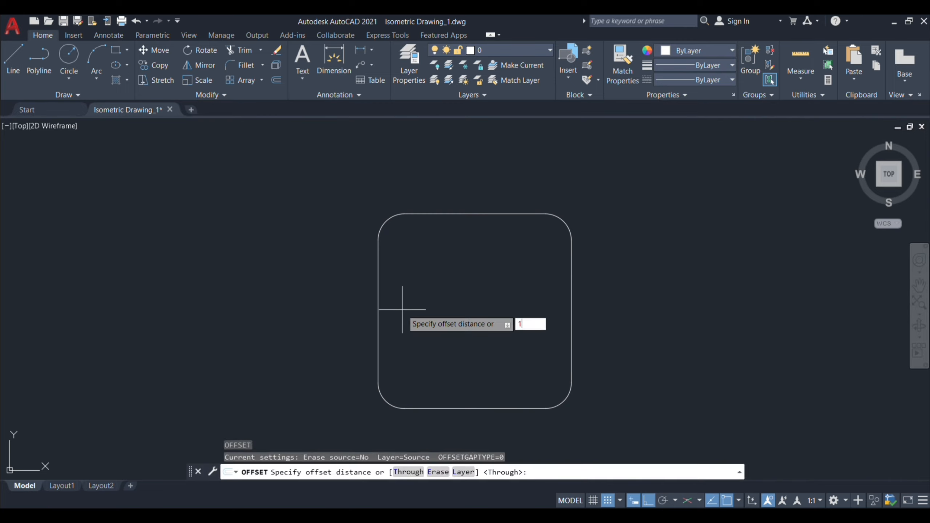
key("Return")
left_click(378, 296)
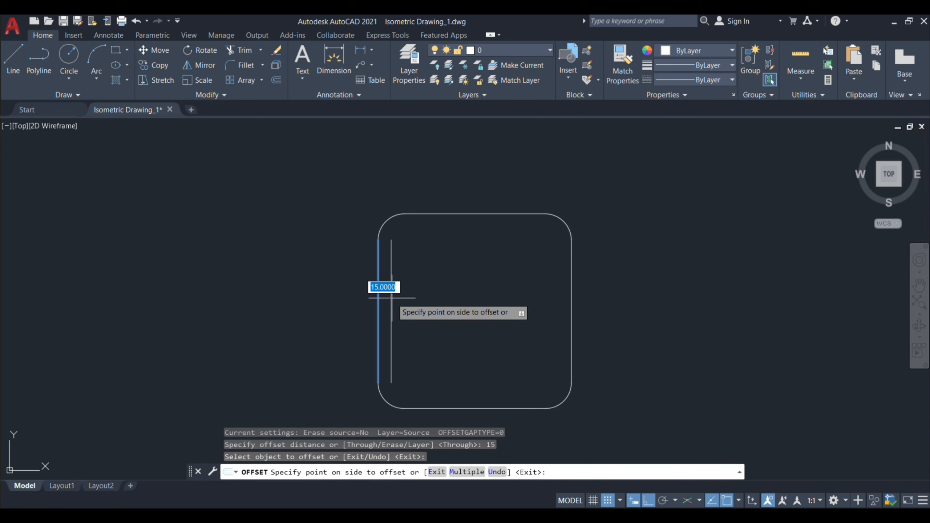
left_click(399, 279)
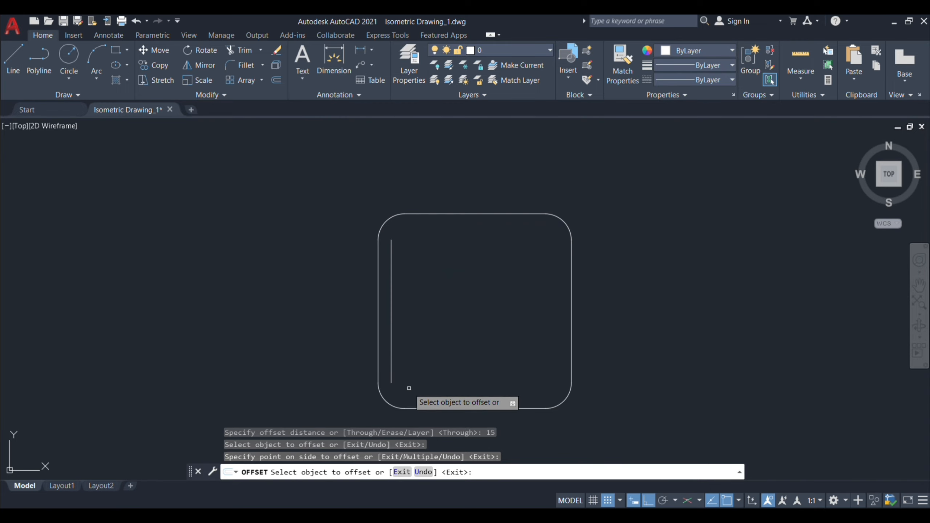
Offset the plate's bottom edge inward by the same distance of 15 and end the Offset command
left_click(461, 408)
left_click(422, 381)
mouse_move(372, 344)
middle_mouse_down()
mouse_move(363, 317)
mouse_move(351, 314)
middle_mouse_up()
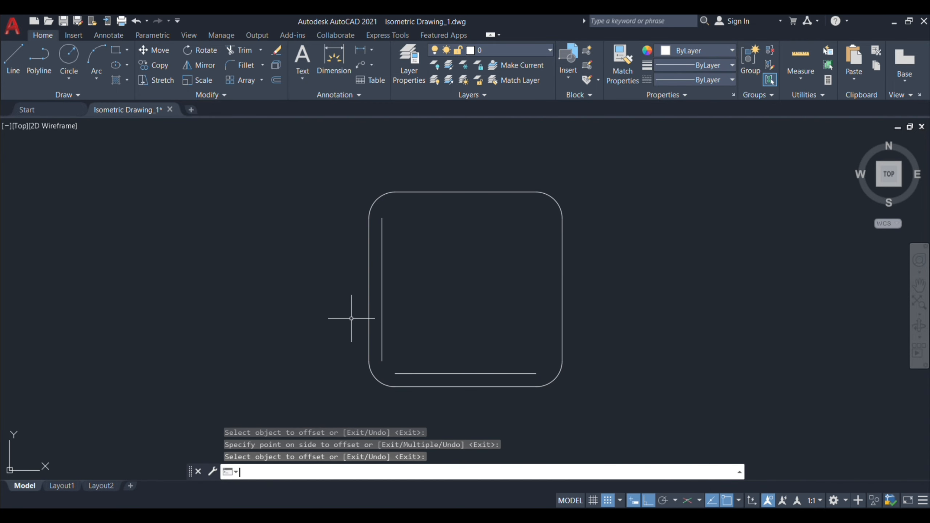
key("Return")
Draw a short horizontal line from the midpoint of the plate's left edge to the midpoint of its offset line
scroll(348, 280, "up", 4)
type("l")
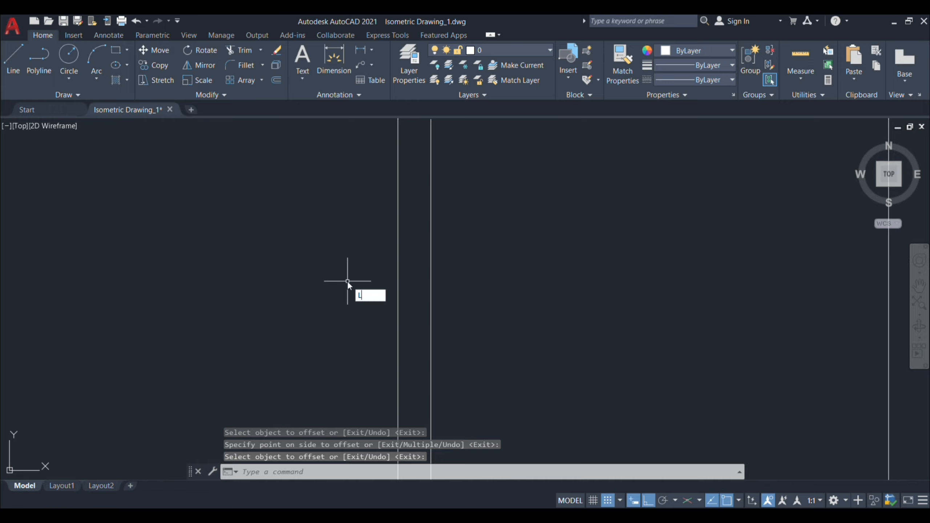
key("Return")
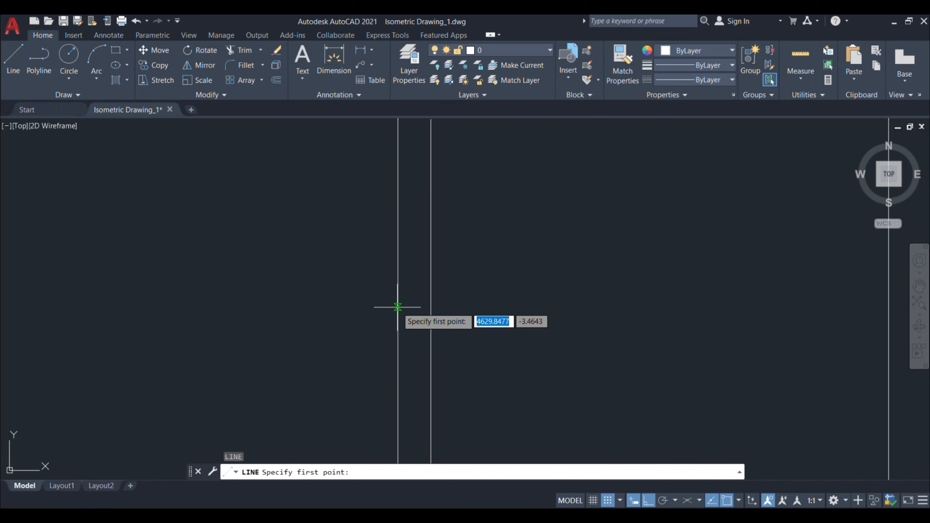
left_click(398, 301)
left_click(431, 300)
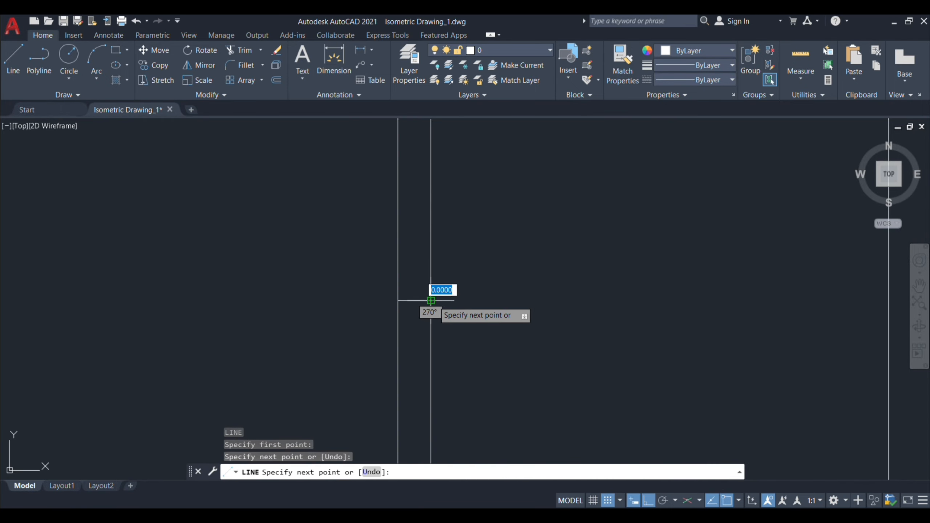
key("Return")
scroll(421, 315, "down", 4)
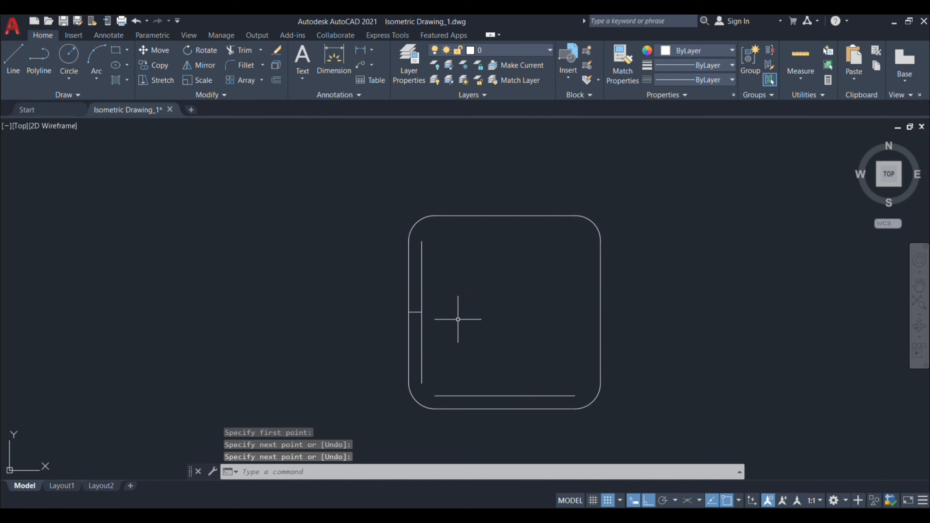
Offset the short horizontal midline at the left edge by 50, once upward and once downward
type("ole")
key("Return")
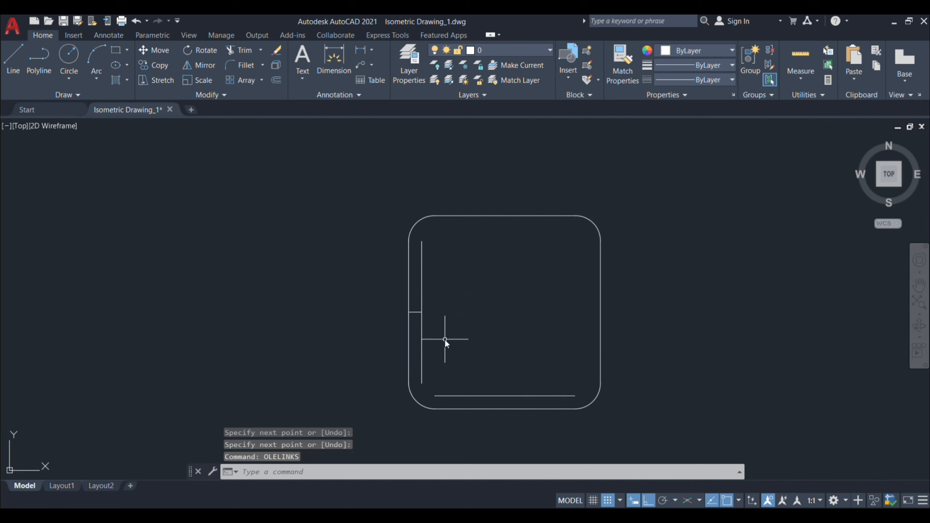
type("o")
key("Return")
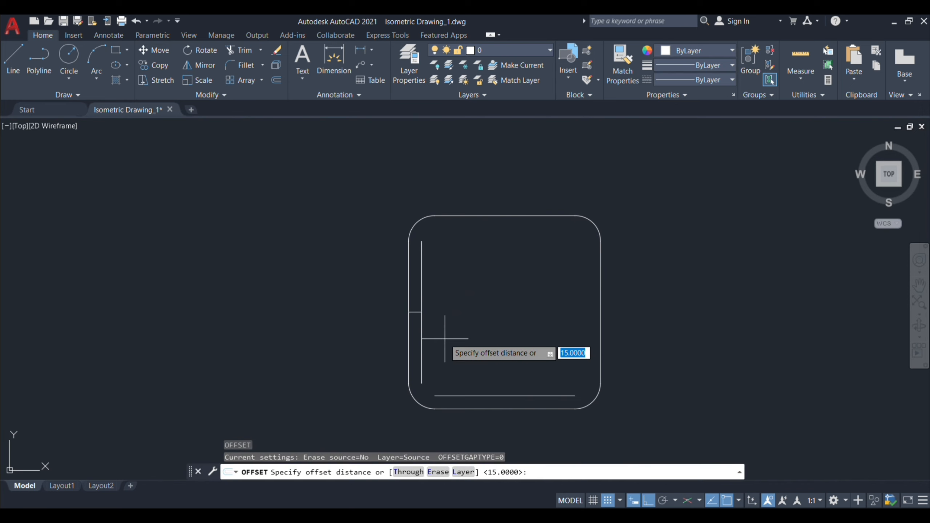
type("50")
key("Return")
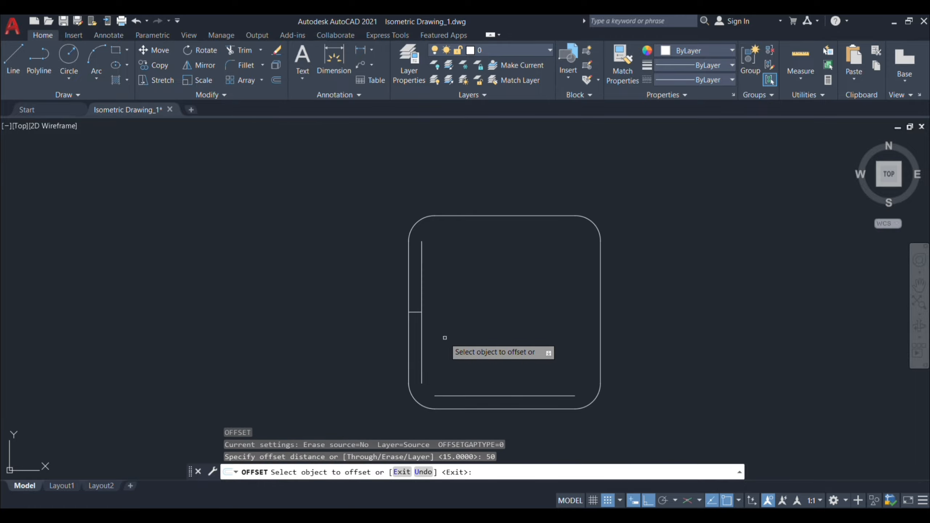
left_click(416, 313)
left_click(408, 283)
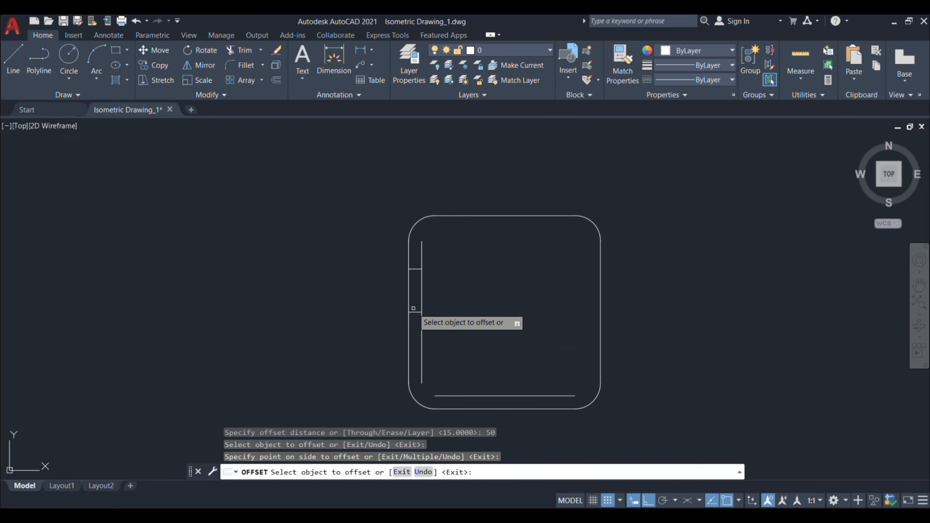
left_click(414, 312)
left_click(414, 329)
key("Return")
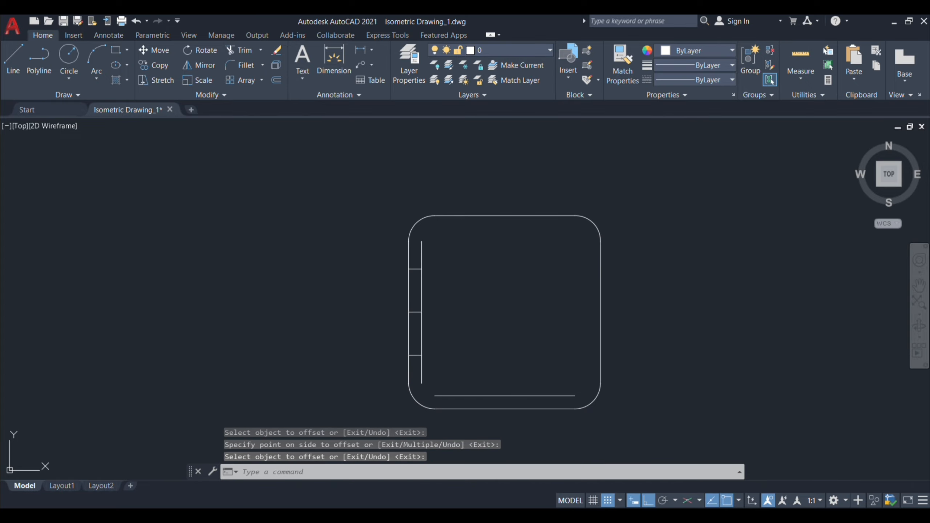
Consult the reference drawing for the hole diameter and return to the plate drawing
scroll(411, 345, "up", 2)
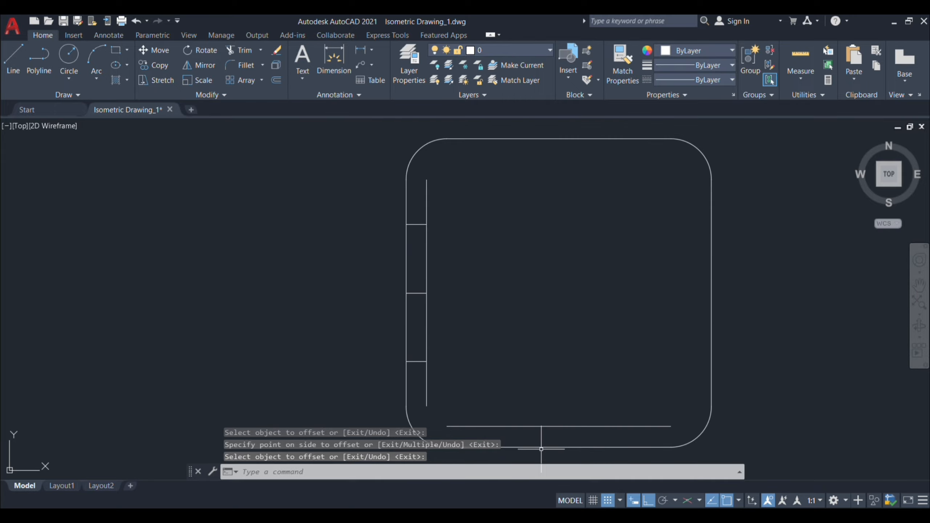
key("alt+Tab")
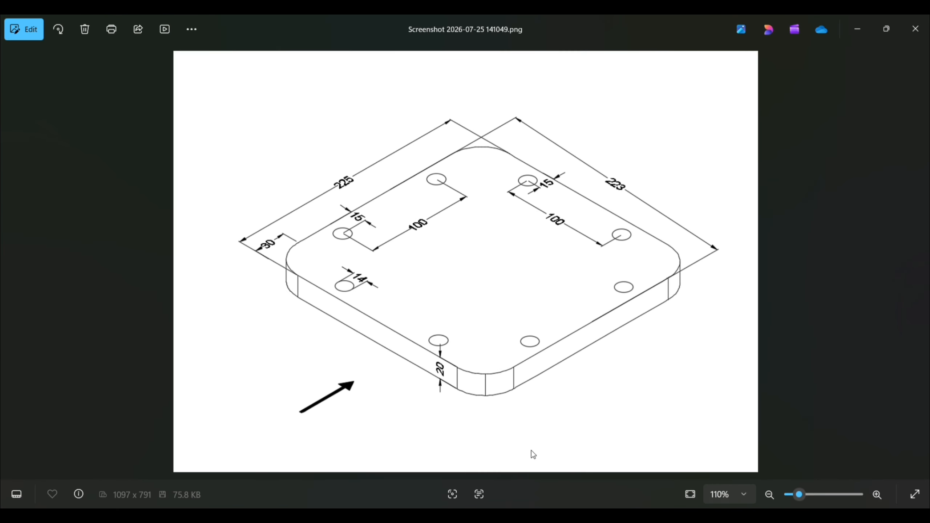
key("alt+Tab")
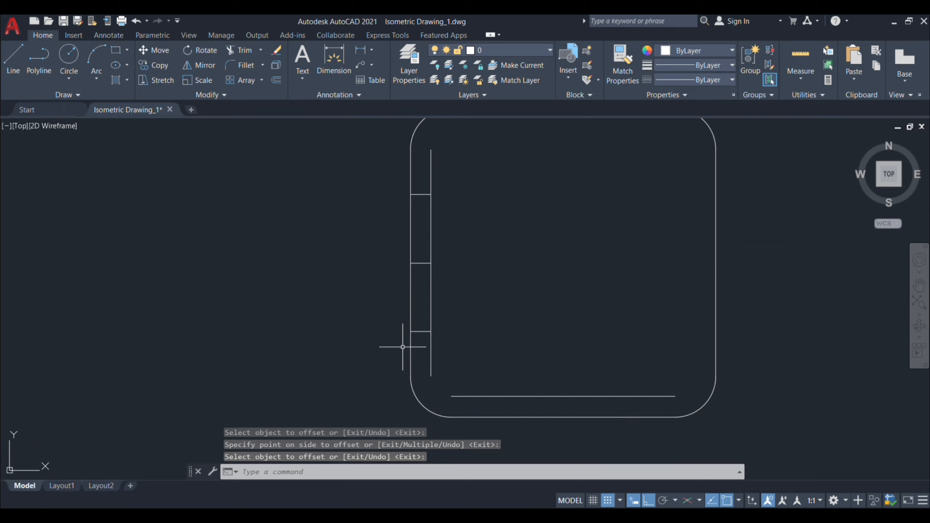
type("C")
key("Return")
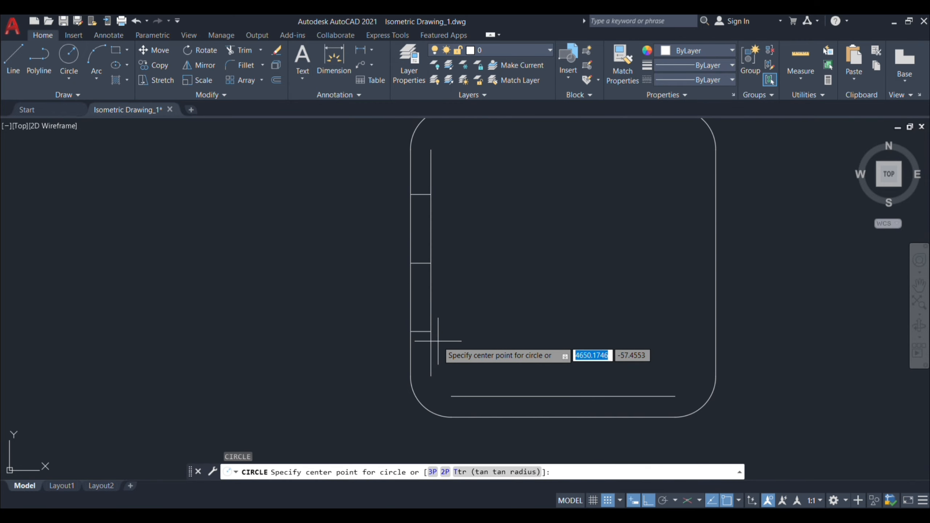
left_click(432, 332)
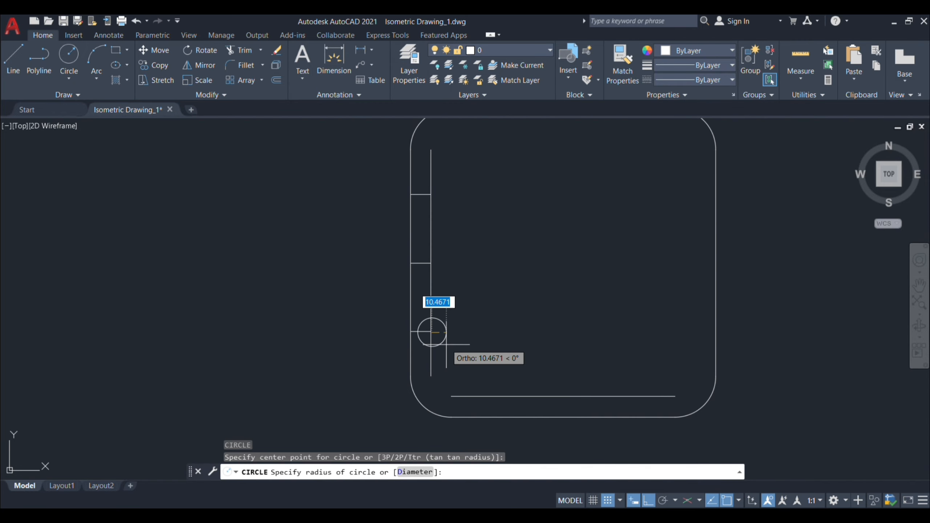
scroll(447, 345, "up", 2)
key("Return")
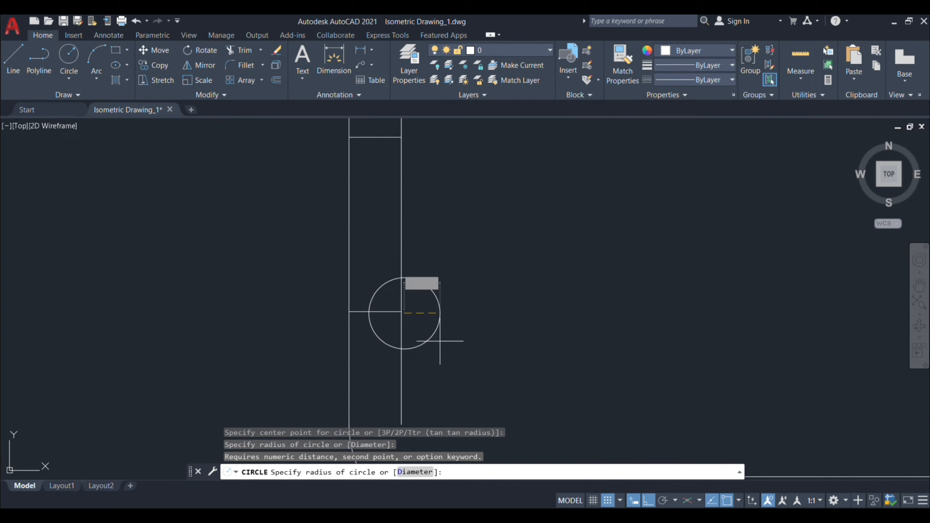
key("Escape")
Draw a circle of radius 7 centred where the lower short line meets the left offset line
key("Return")
scroll(400, 315, "up", 5)
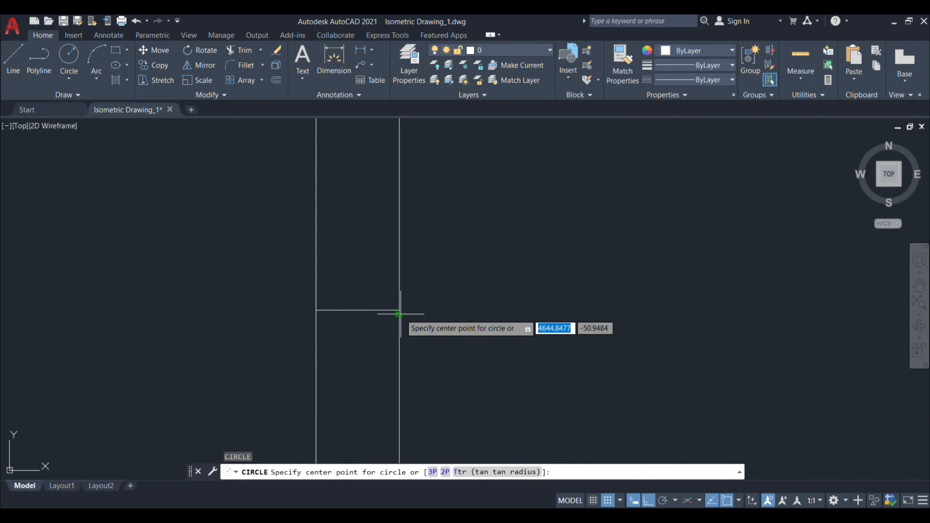
left_click(391, 306)
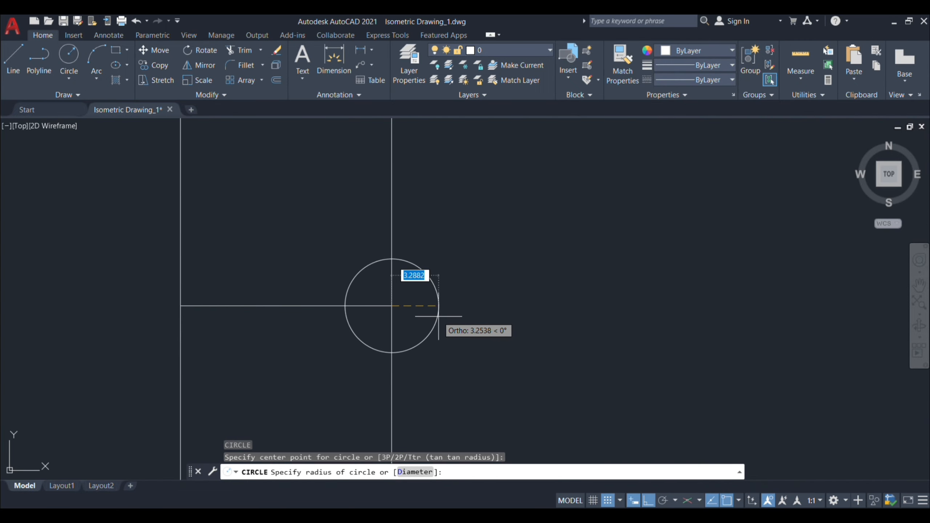
scroll(438, 315, "down", 5)
scroll(490, 350, "down", 3)
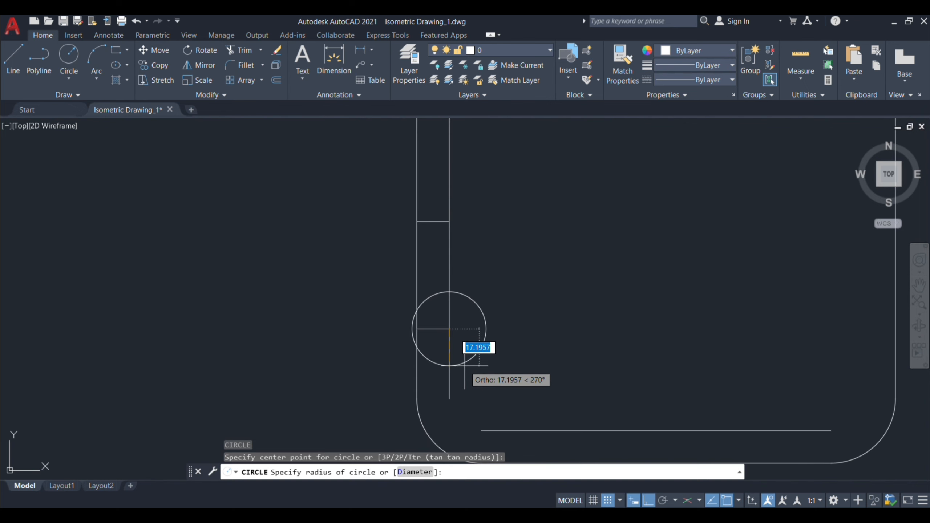
type("7")
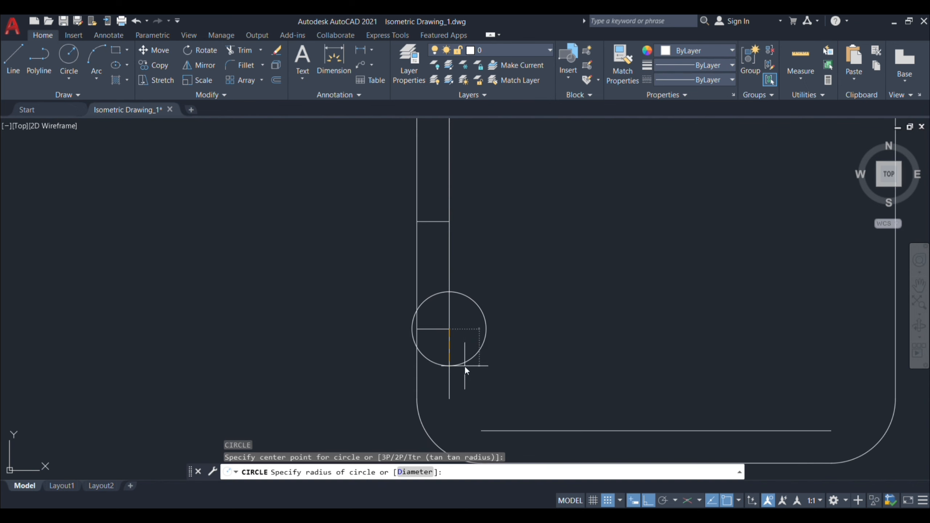
key("Return")
Copy the circle from its centre to the inner end of the upper short line, 100 above
middle_click_drag(527, 306, 471, 342)
left_click(418, 350)
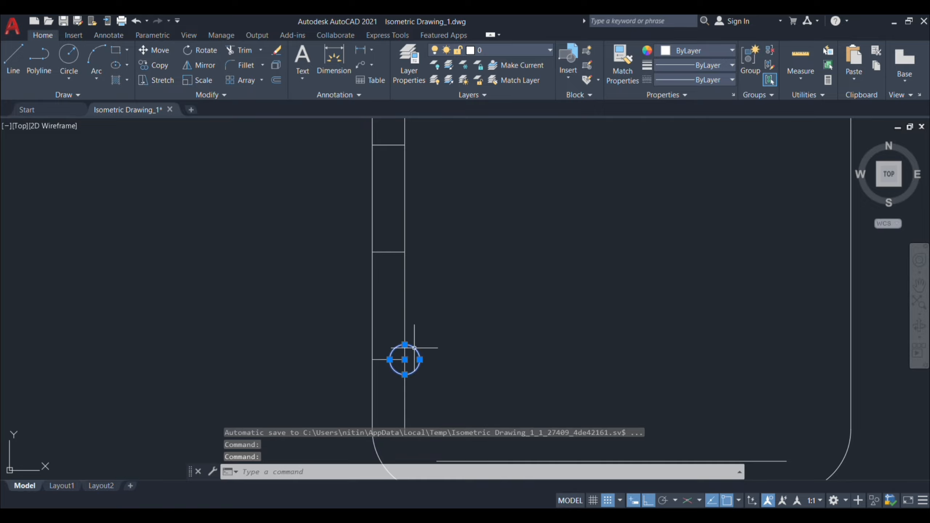
type("co")
key("Return")
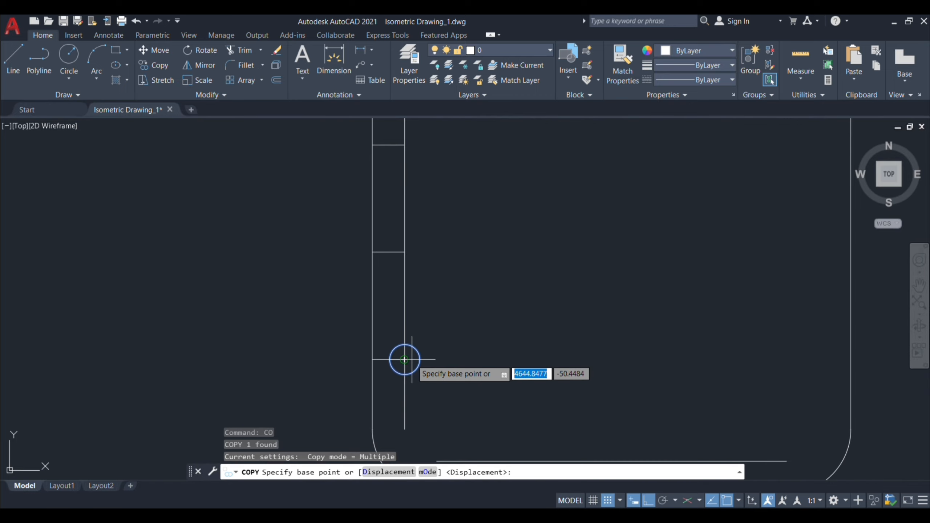
left_click(404, 359)
middle_click_drag(421, 267, 432, 351)
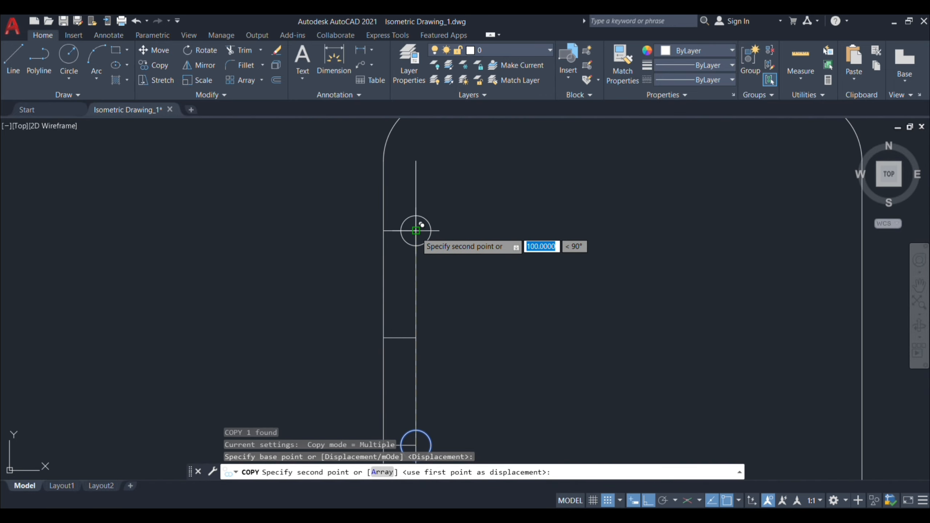
left_click(417, 230)
key("Return")
Draw a short vertical line from the midpoint of the lower offset line to the midpoint of the plate's bottom edge
scroll(451, 305, "down", 4)
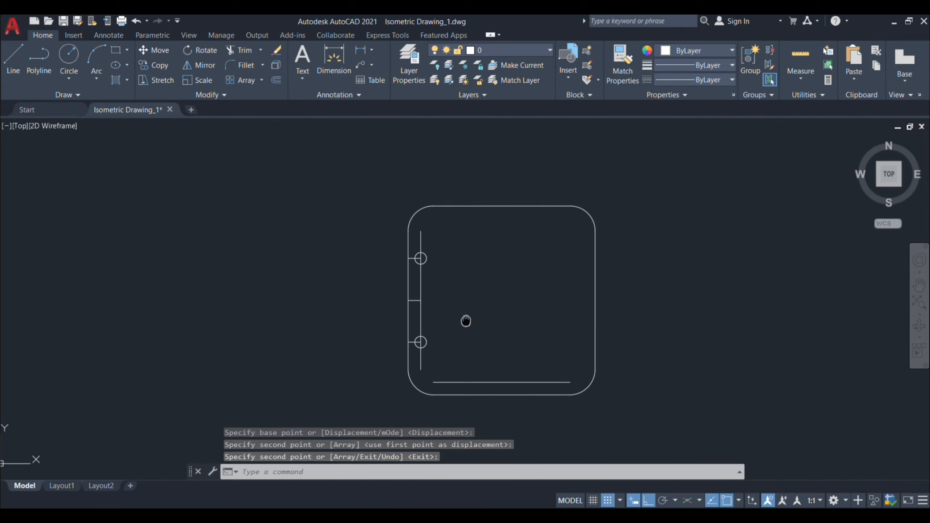
scroll(464, 352, "up", 2)
type("l")
key("Return")
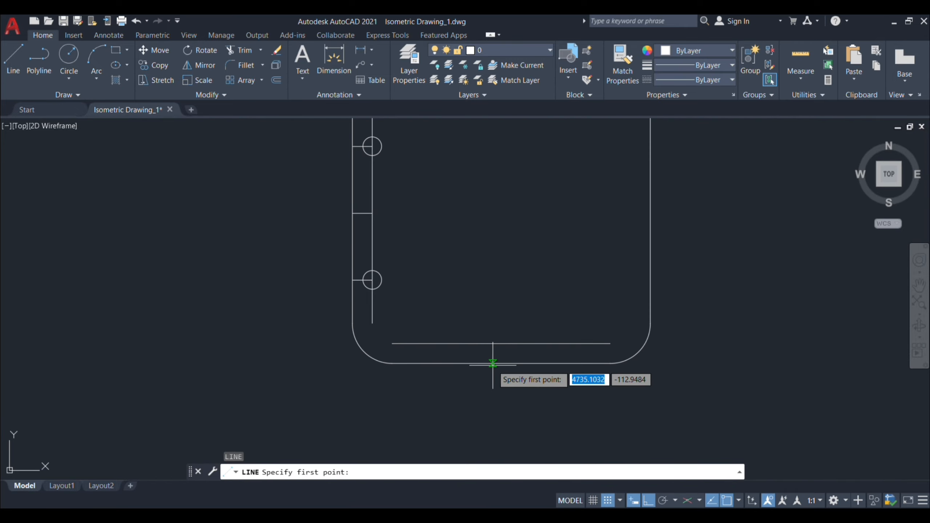
left_click(501, 344)
left_click(501, 363)
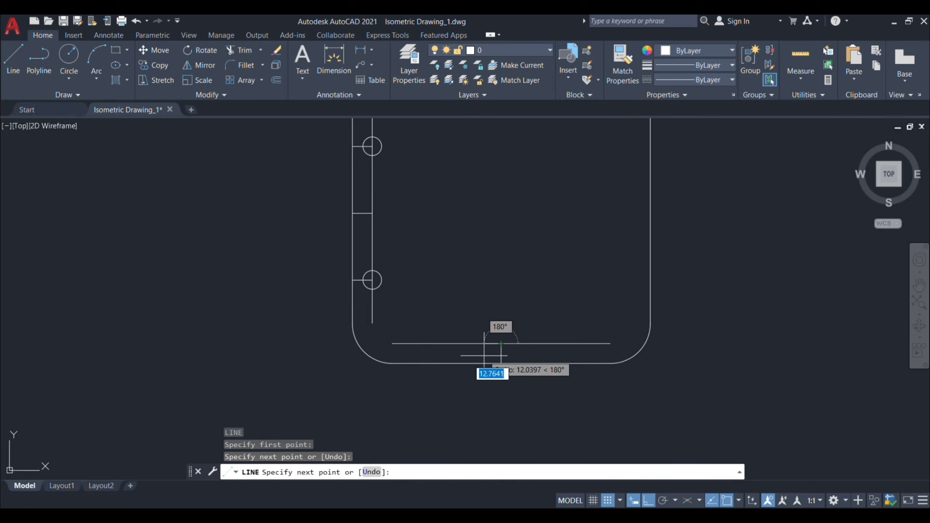
key("Return")
Offset the short vertical line at the plate's bottom edge by 50 to both its left and right sides
type("o")
key("Return")
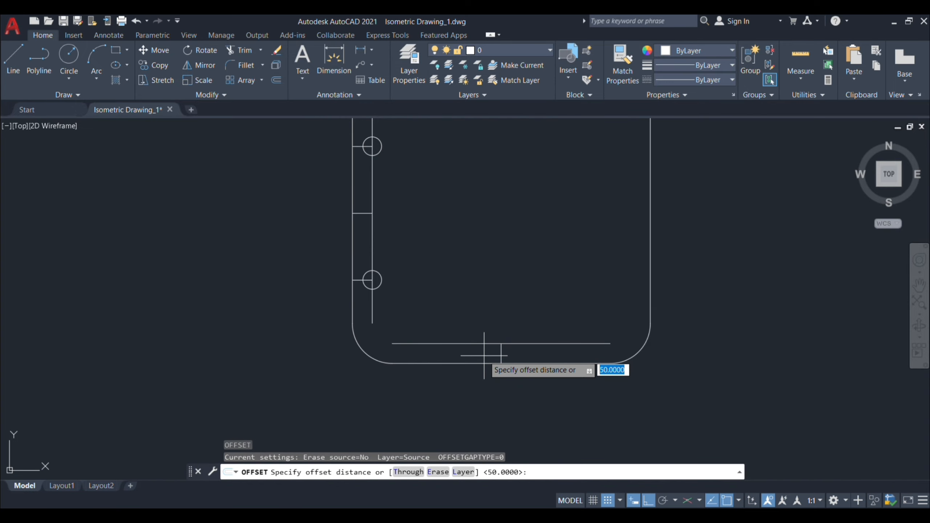
key("Return")
left_click(501, 355)
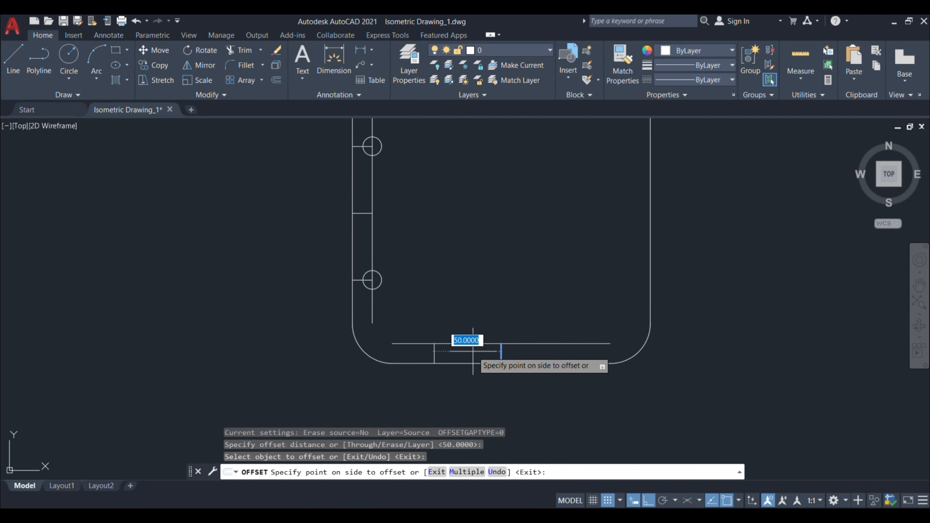
left_click(468, 350)
left_click(501, 353)
left_click(534, 348)
key("Return")
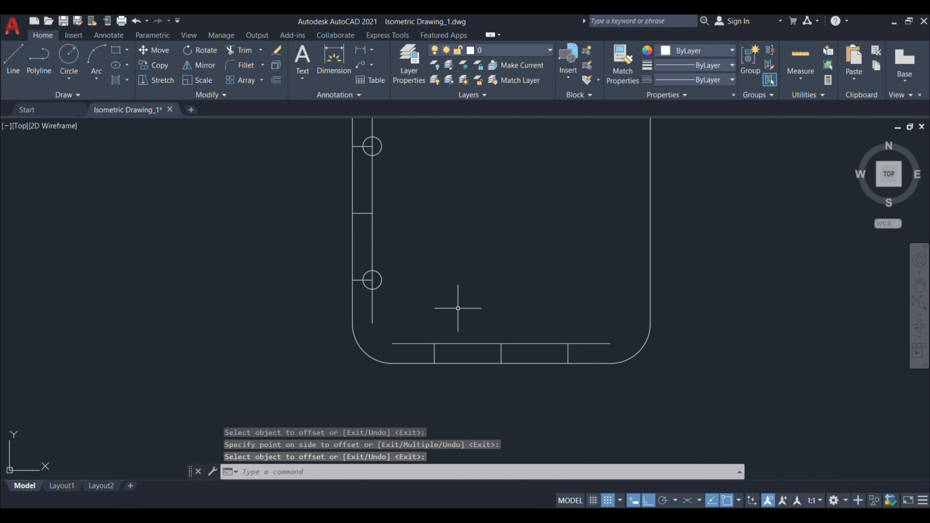
Copy the lower left circle from its centre to the upper ends of the two outer short vertical lines at the plate's bottom
left_click(382, 288)
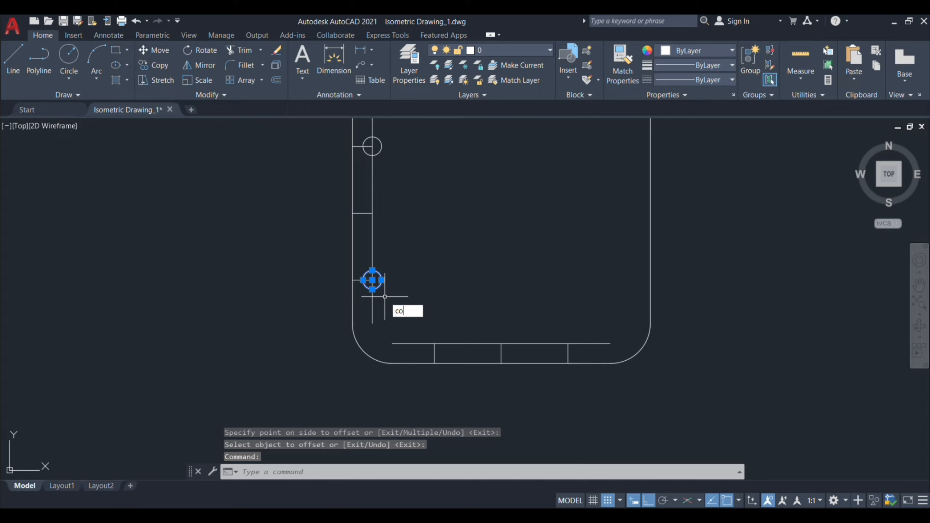
key("Return")
scroll(372, 280, "up", 4)
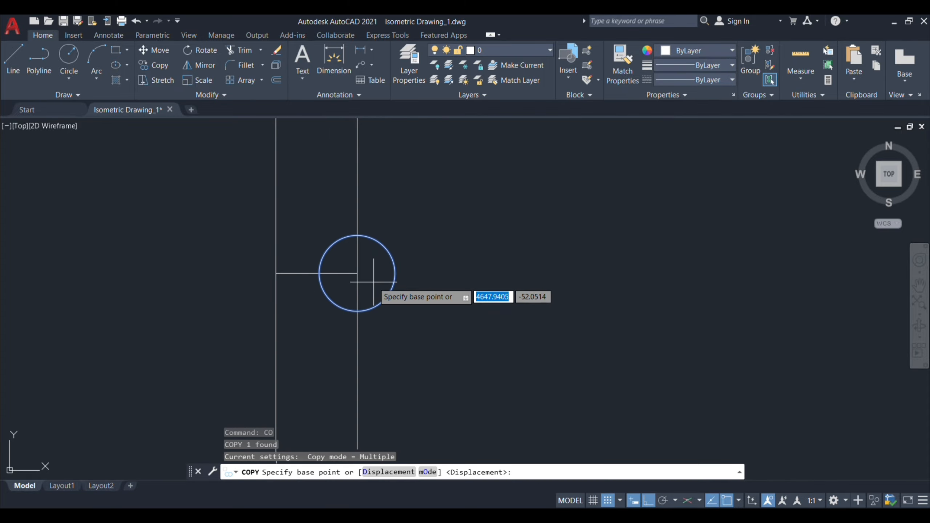
left_click(357, 273)
scroll(430, 306, "down", 5)
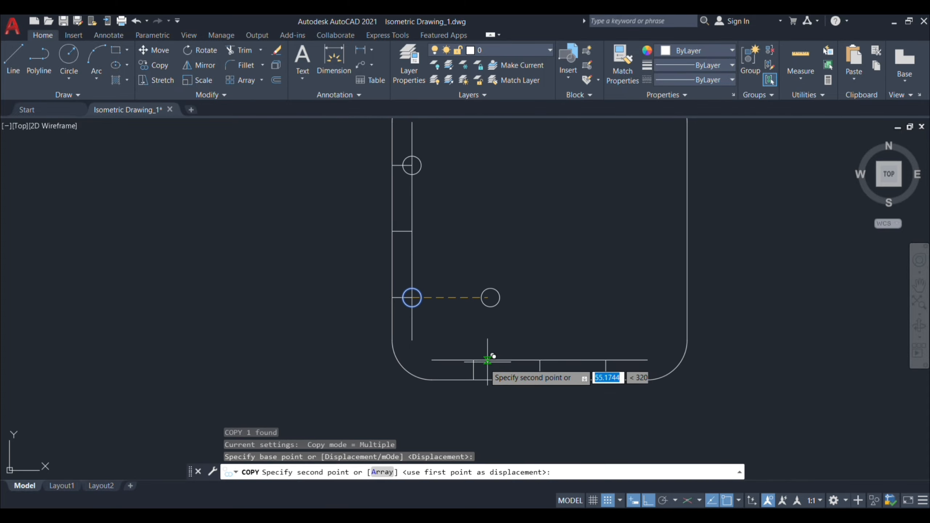
left_click(474, 360)
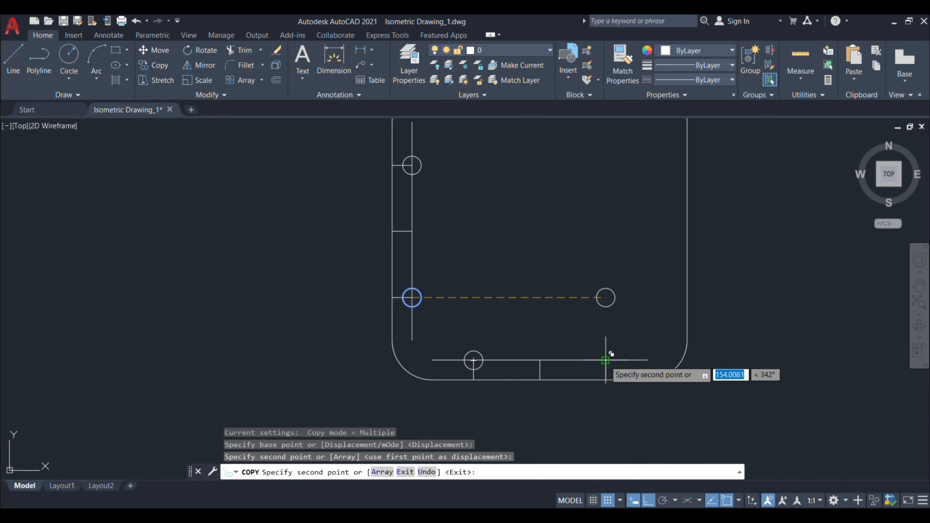
left_click(606, 360)
key("Escape")
Erase the left vertical offset line and the middle short horizontal line between the two left circles
middle_click_drag(452, 292, 468, 374)
left_click(442, 328)
left_click(416, 300)
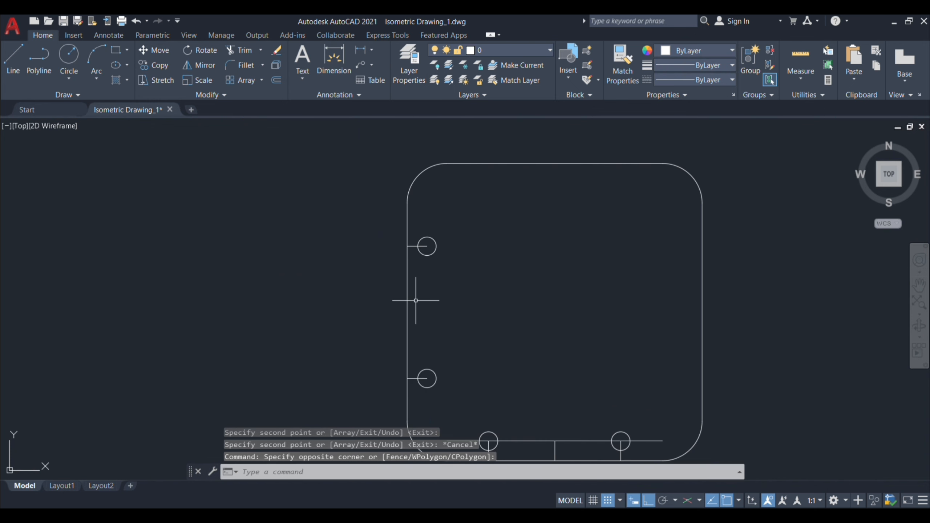
key("Delete")
Erase the short horizontal construction lines running from the plate's left edge into the two left circles
scroll(418, 254, "up", 5)
left_click(393, 231)
left_click(383, 217)
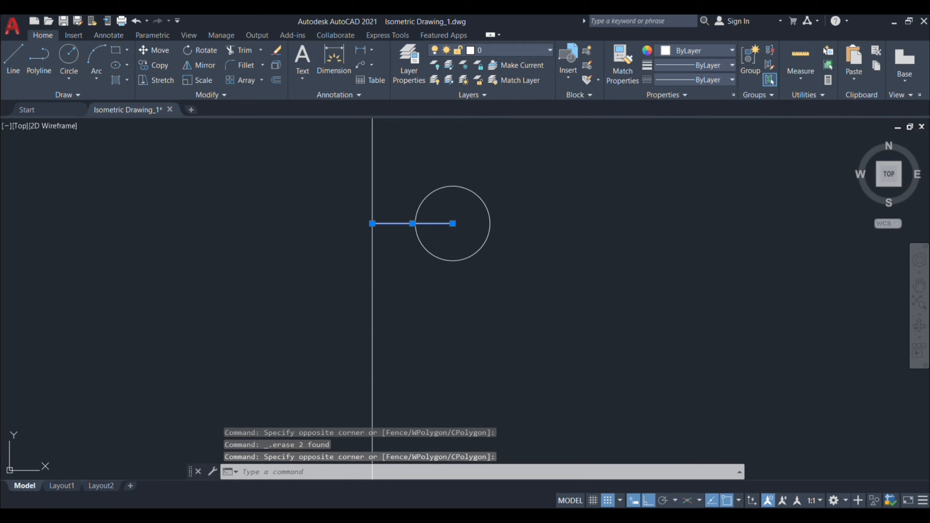
key("Delete")
scroll(440, 339, "down", 5)
scroll(424, 336, "up", 4)
left_click(396, 373)
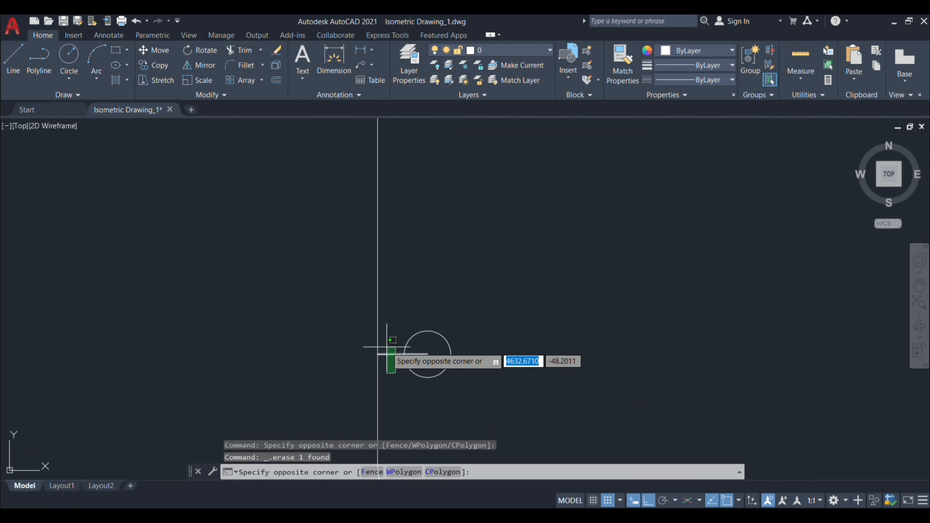
left_click(387, 347)
key("Delete")
Erase the lower horizontal offset line and the three short vertical construction lines at the plate's bottom edge
scroll(388, 349, "down", 4)
middle_click_drag(481, 381, 494, 342)
scroll(549, 360, "up", 4)
left_click(554, 410)
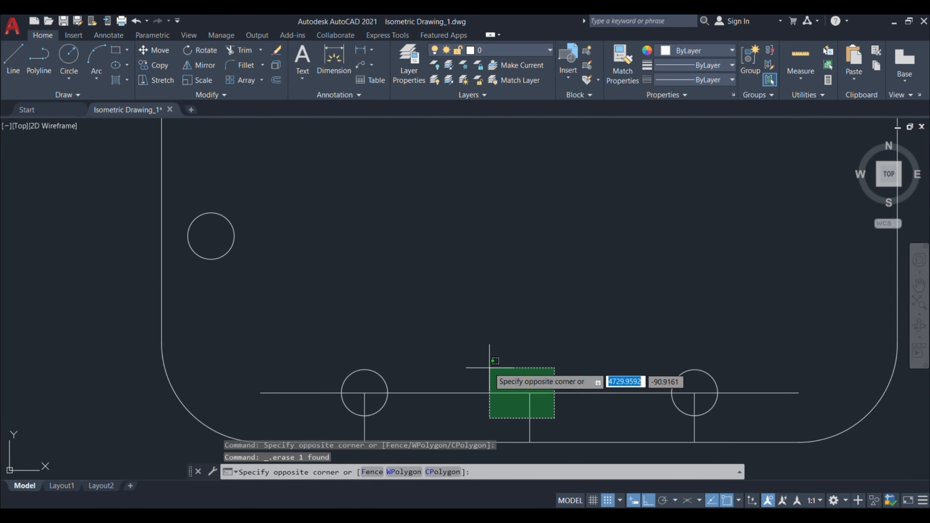
left_click(490, 366)
key("Delete")
left_click(367, 432)
left_click(357, 399)
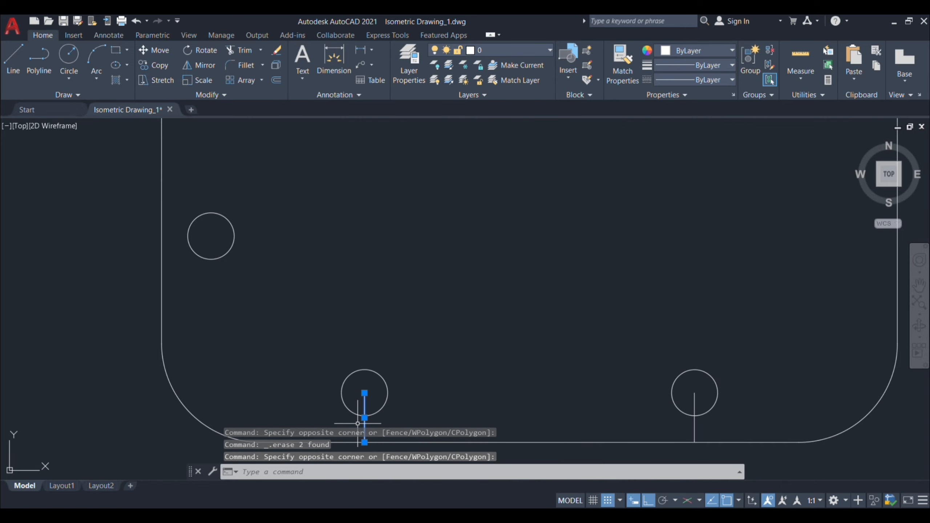
key("Delete")
key("Delete")
scroll(564, 387, "down", 4)
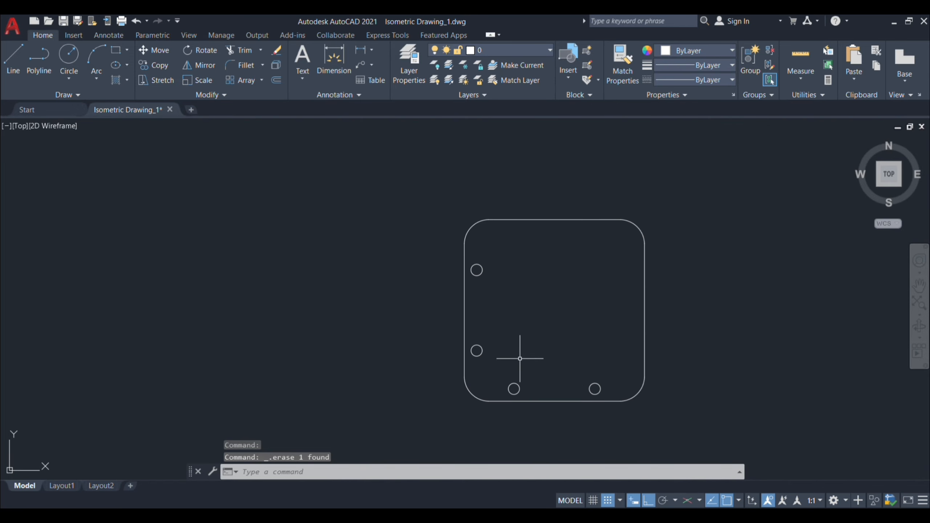
Mirror the two left circles to the right side about the plate's vertical centreline, keeping the originals
left_click(436, 252)
left_click(500, 362)
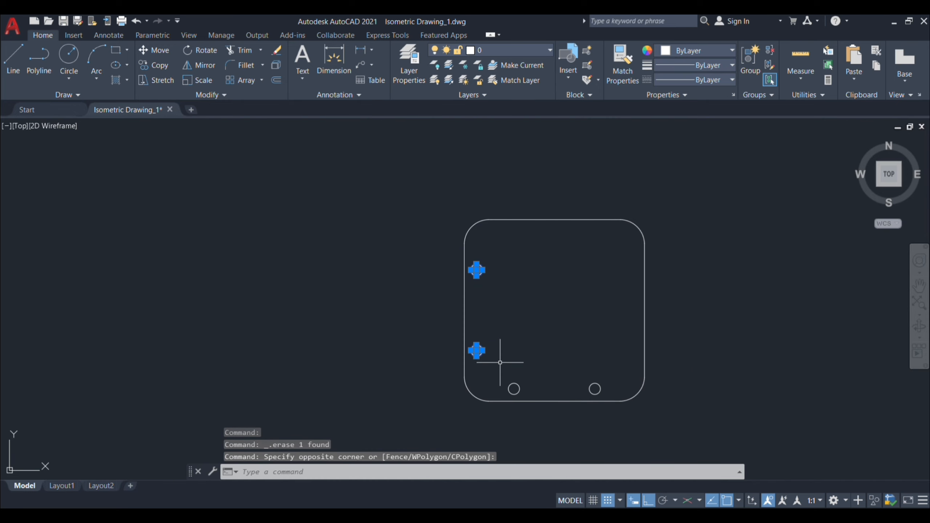
type("mi")
key("Return")
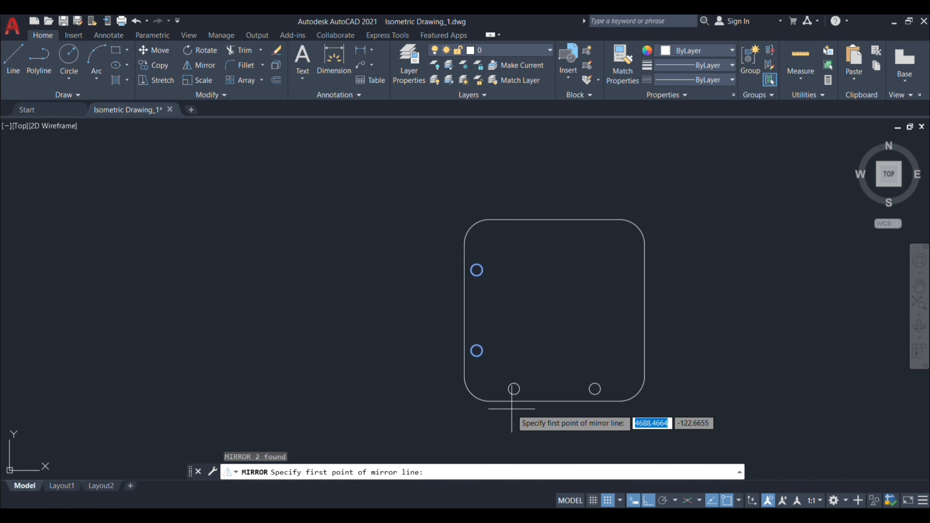
left_click(555, 400)
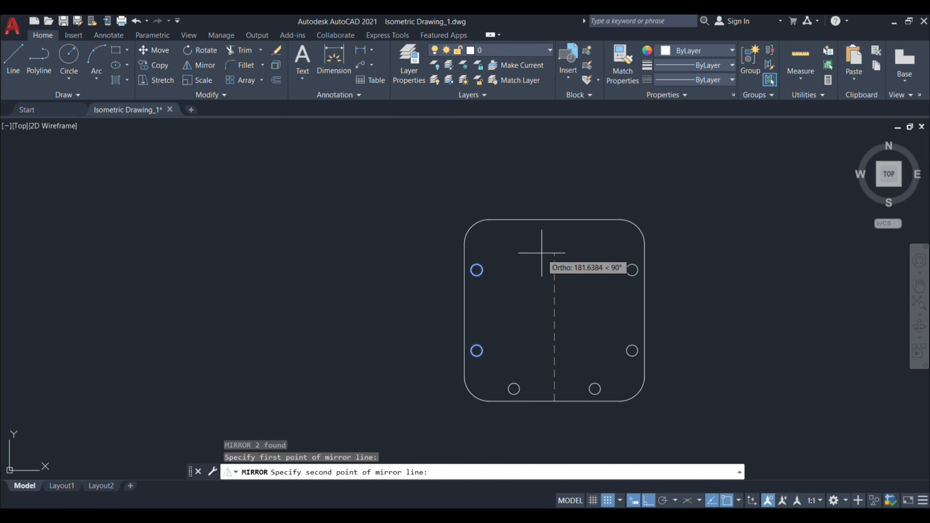
left_click(554, 220)
key("Return")
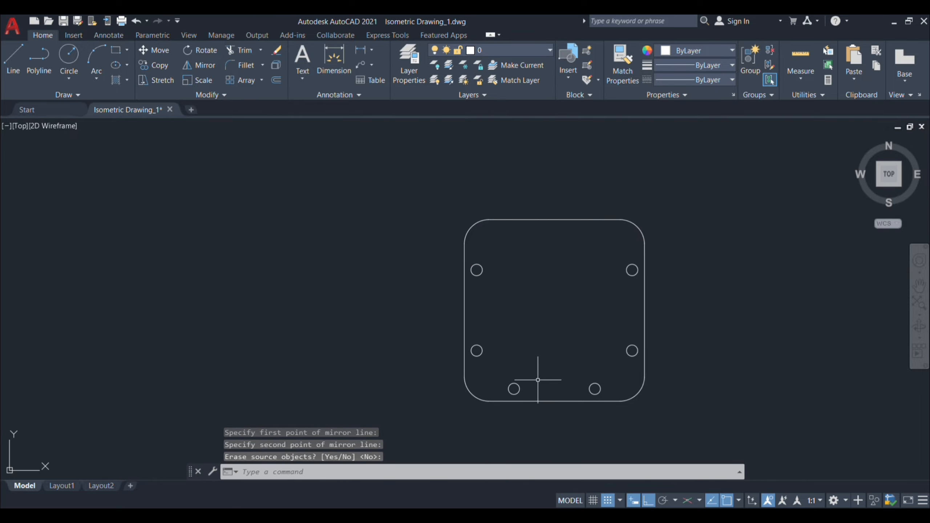
Mirror the two bottom circles to the top side about a line across the plate's mid-height, keeping the originals
left_click(504, 377)
left_click(611, 438)
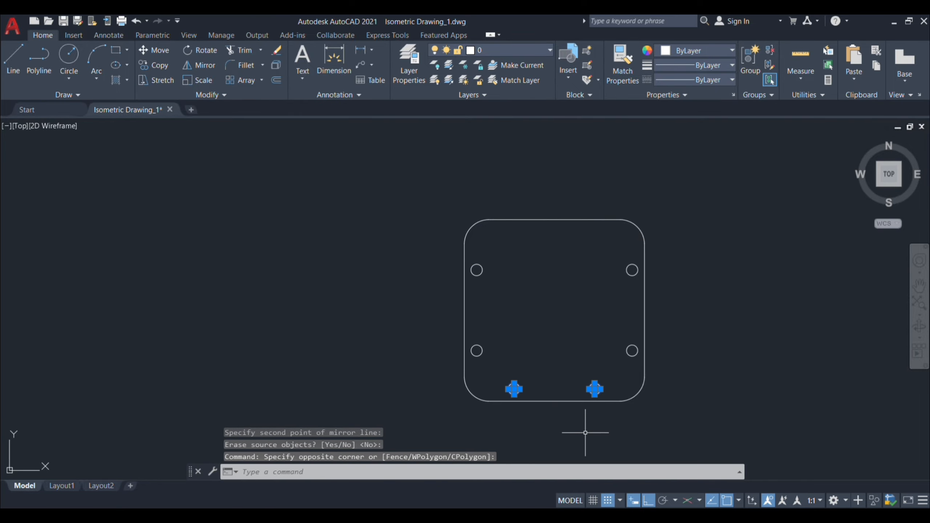
type("mi")
key("Return")
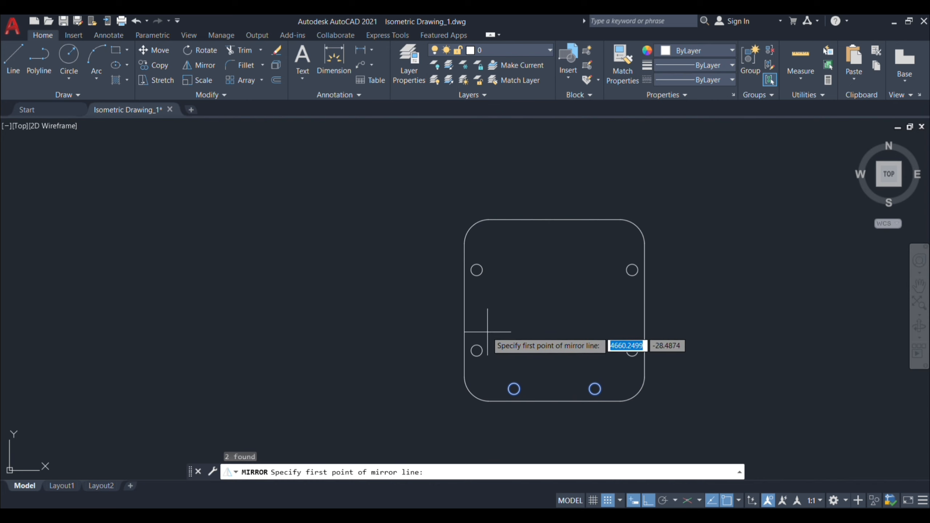
left_click(464, 310)
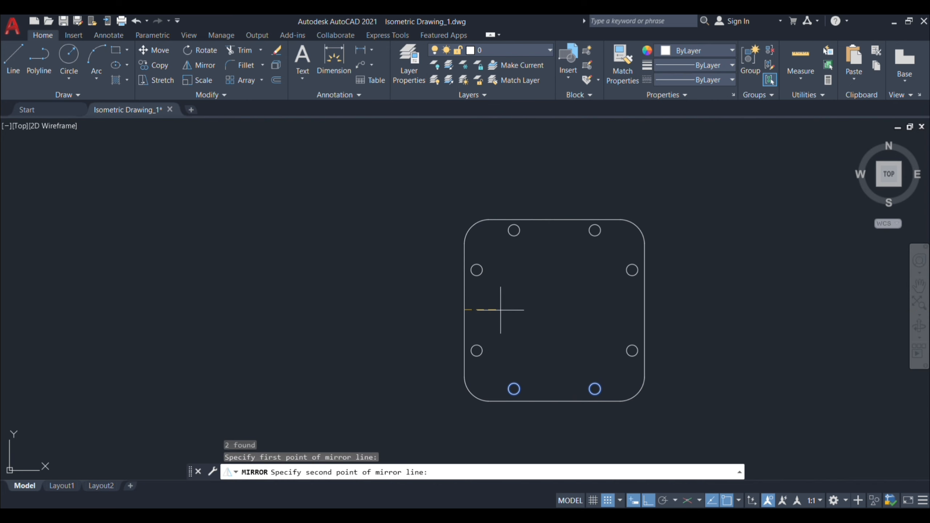
left_click(625, 311)
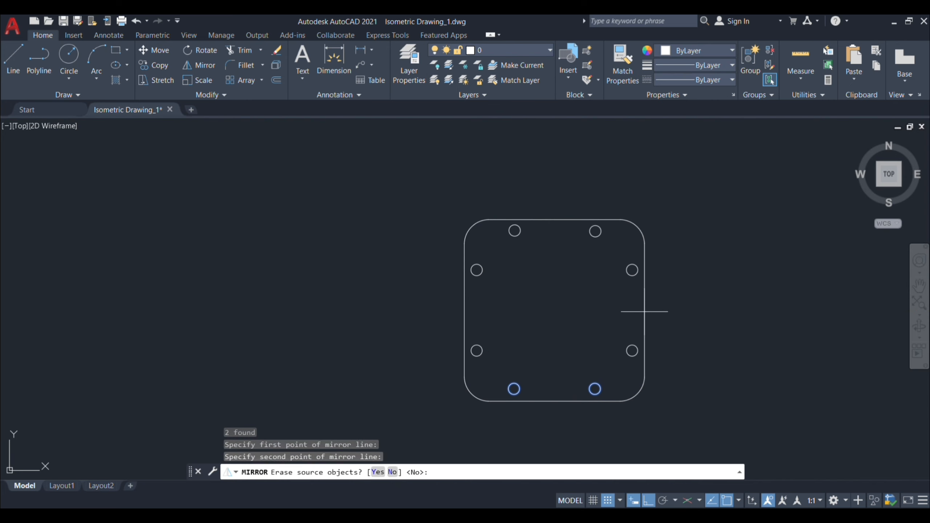
key("Return")
Consult the isometric reference drawing for the viewing direction and plate thickness, and return to the plate drawing
middle_click_drag(534, 322, 439, 324)
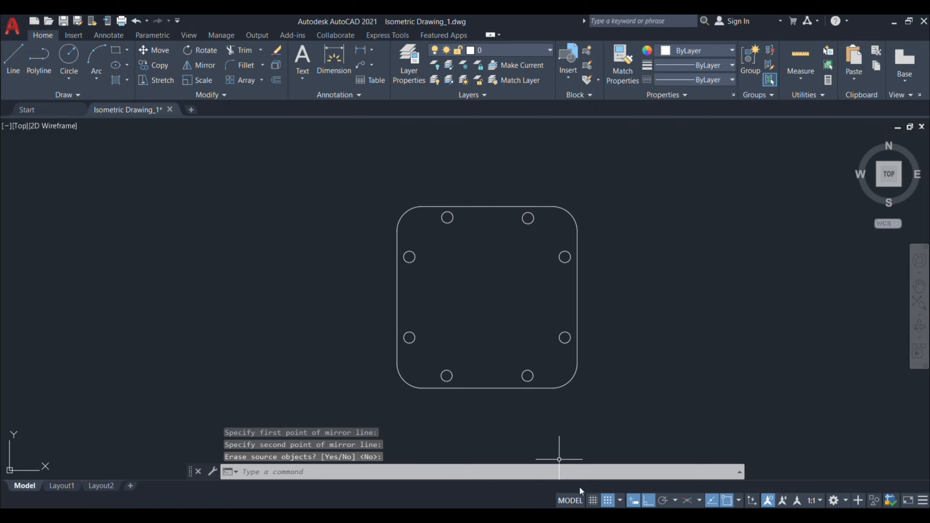
left_click(559, 518)
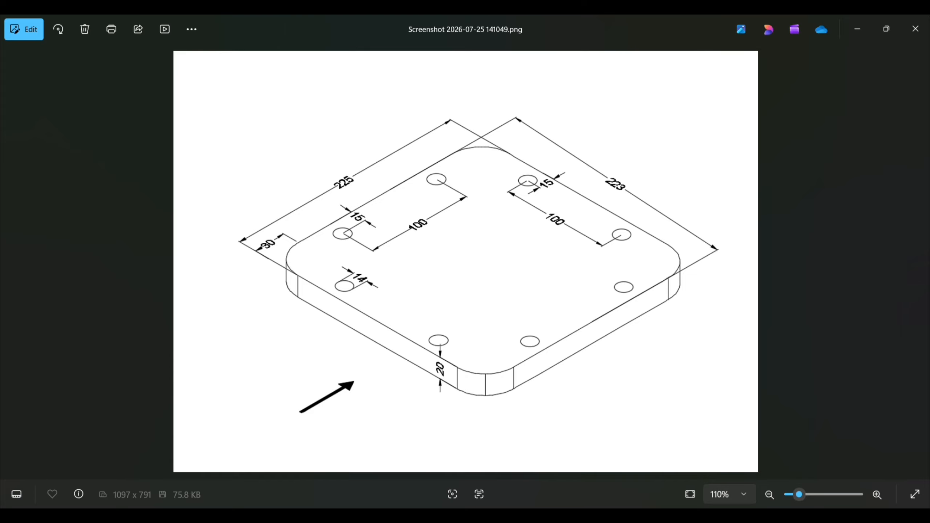
left_click(627, 516)
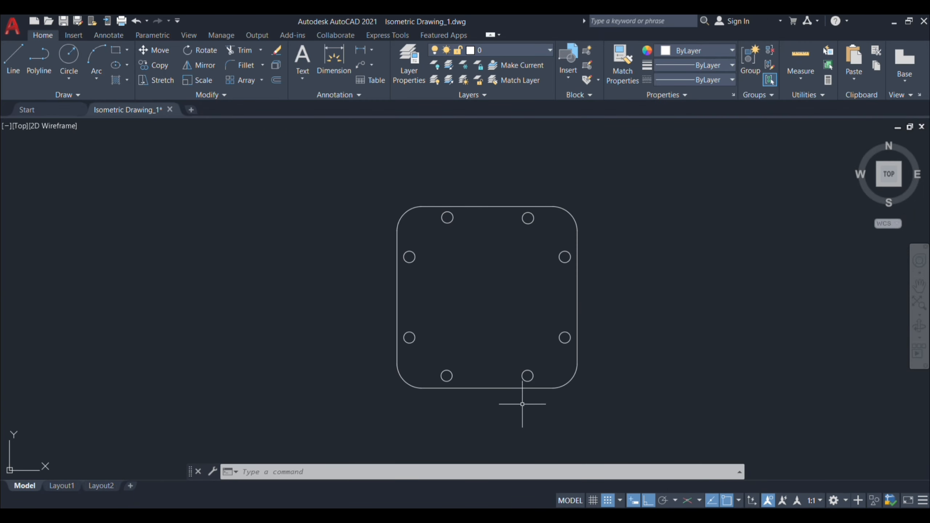
Draw a horizontal line 223 long below the plate, with its ends aligned to the plate's left and right edges
scroll(504, 293, "down", 2)
mouse_move(521, 403)
middle_mouse_down()
mouse_move(503, 293)
mouse_move(456, 330)
middle_mouse_up()
type("l")
key("Return")
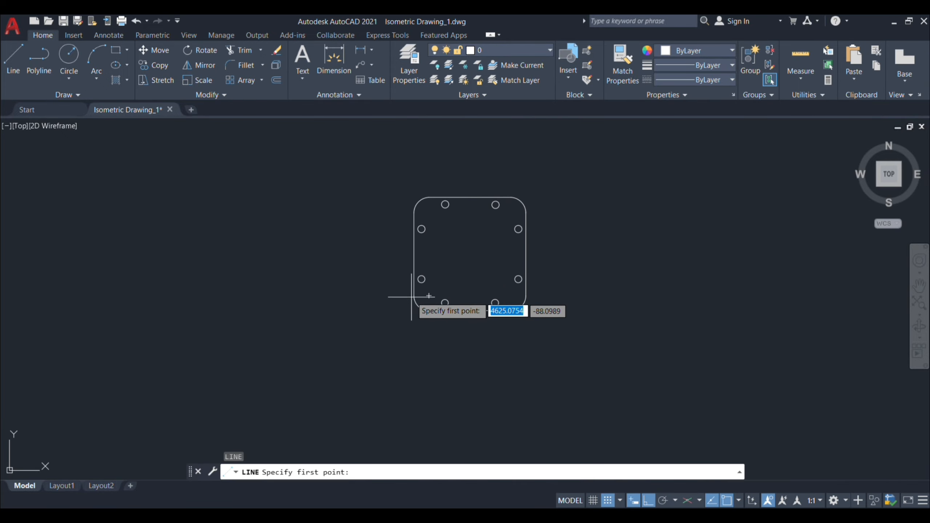
left_click(414, 358)
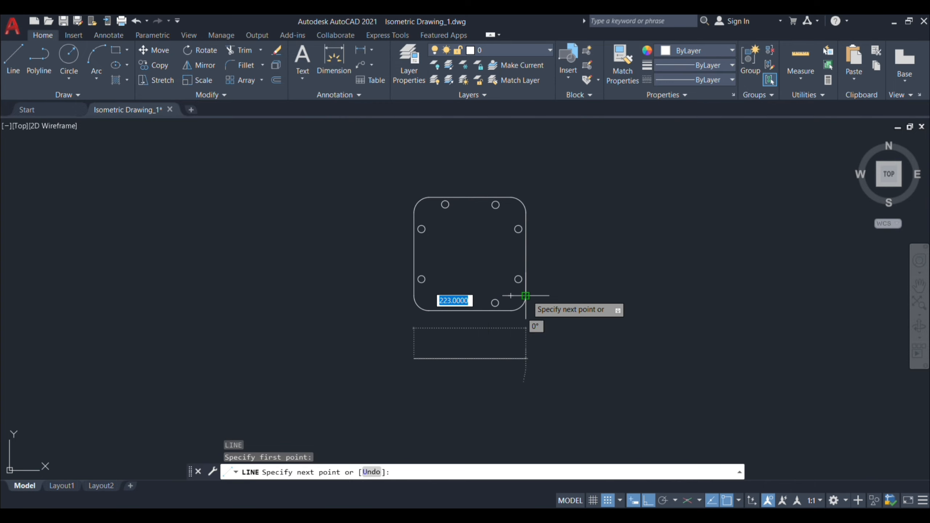
left_click(525, 358)
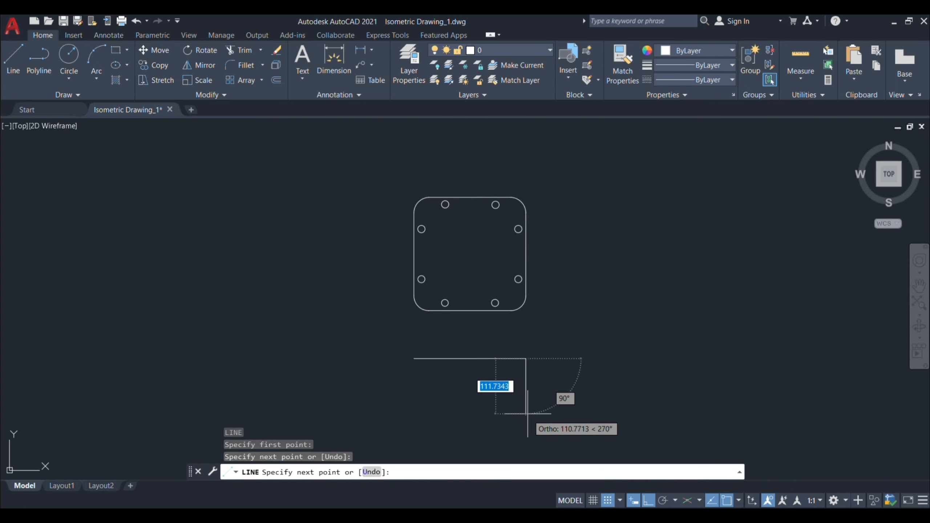
Continue the line 20 downwards, back across the full width and up to the start, closing the front view rectangle
middle_click_drag(525, 413, 525, 384)
type("20")
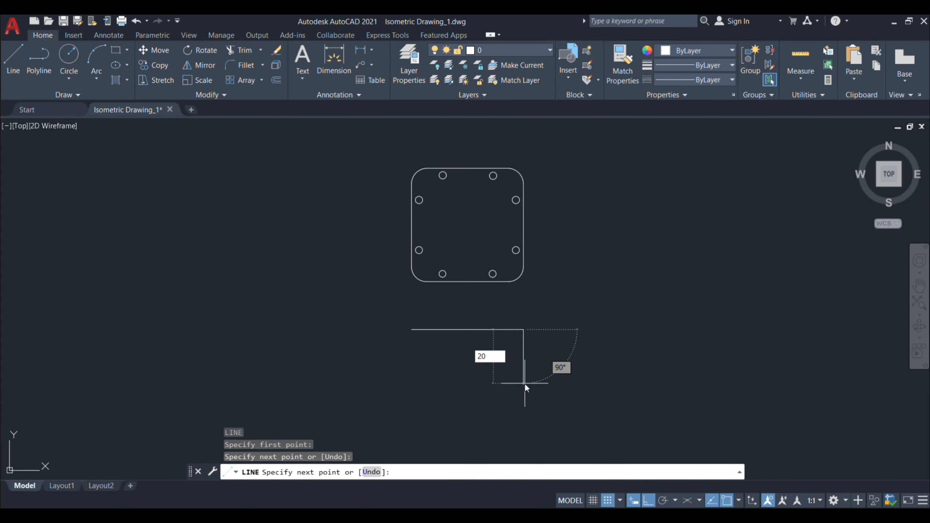
key("Return")
scroll(414, 330, "up", 4)
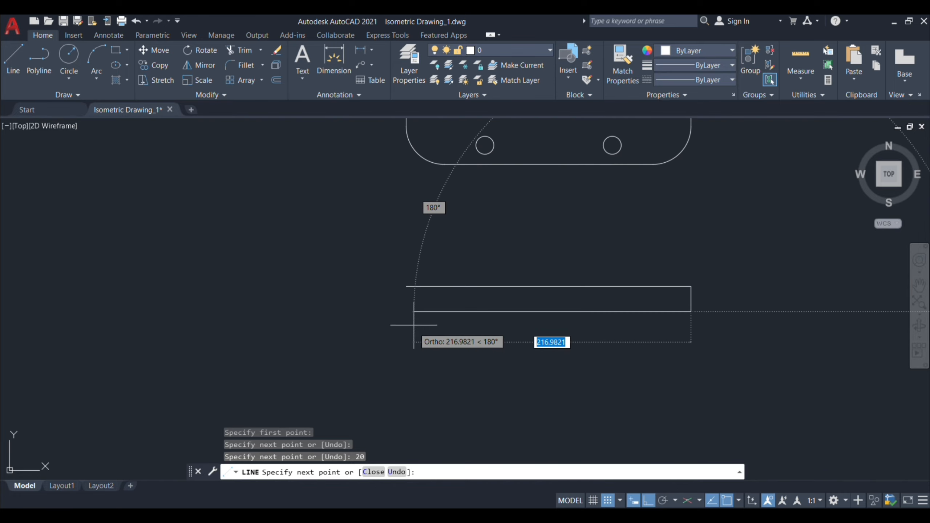
left_click(406, 311)
left_click(405, 287)
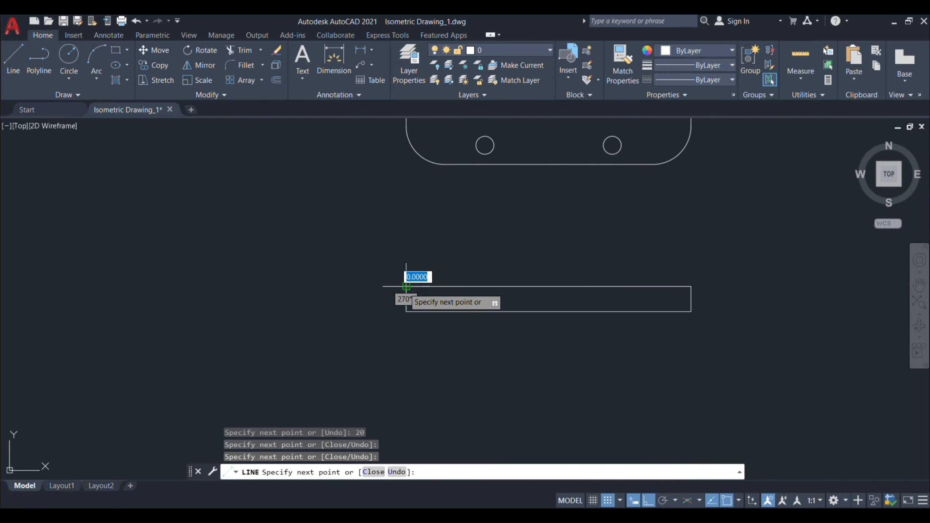
key("Return")
Draw a vertical line down through the front view, aligned with the inner end of the plate's lower left corner arc
scroll(371, 297, "down", 3)
middle_click_drag(373, 306, 382, 353)
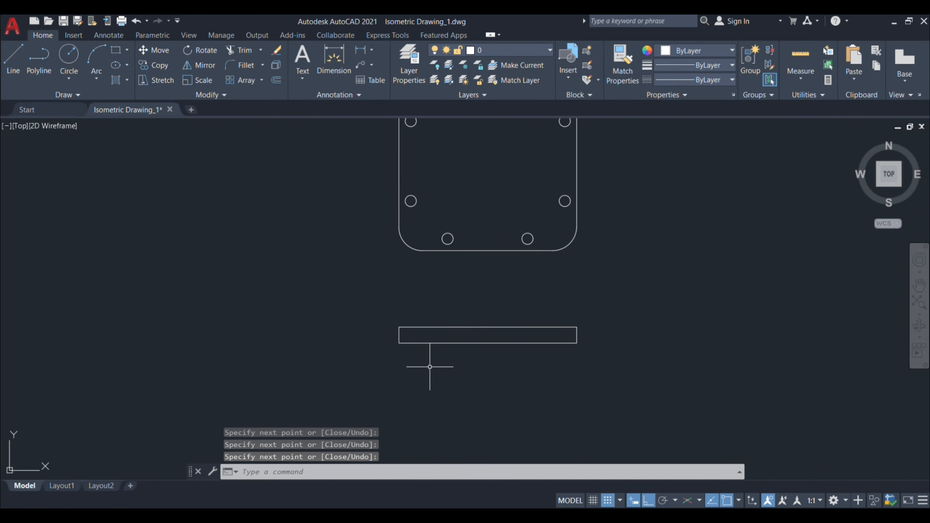
middle_click_drag(425, 397, 424, 400)
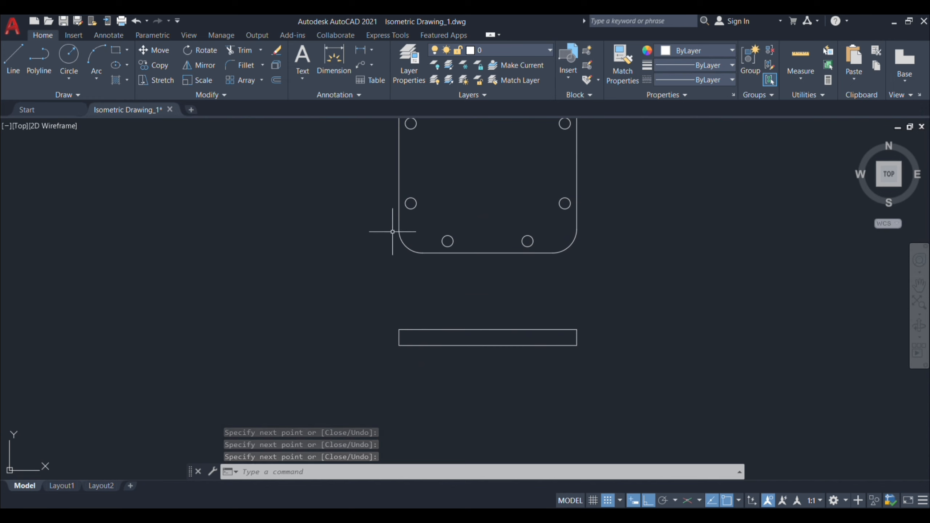
key("l")
key("Return")
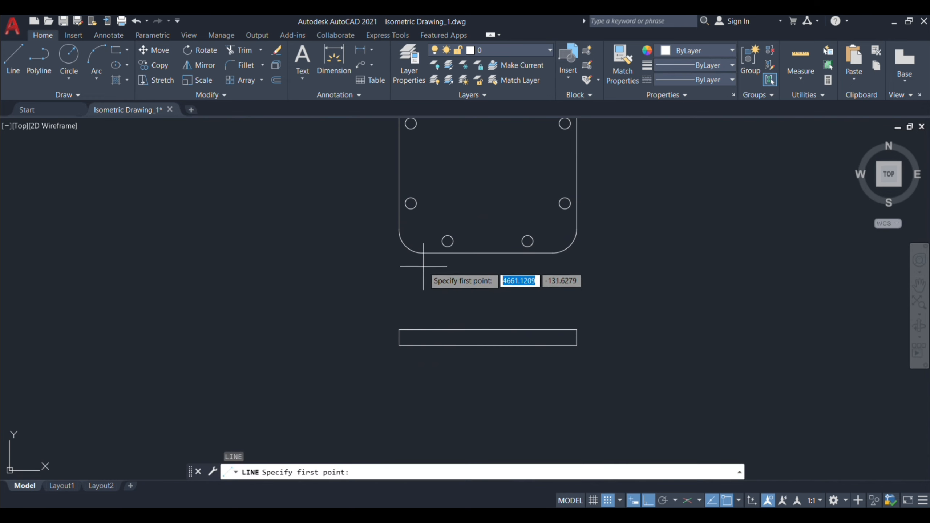
left_click(422, 329)
left_click(421, 393)
key("Return")
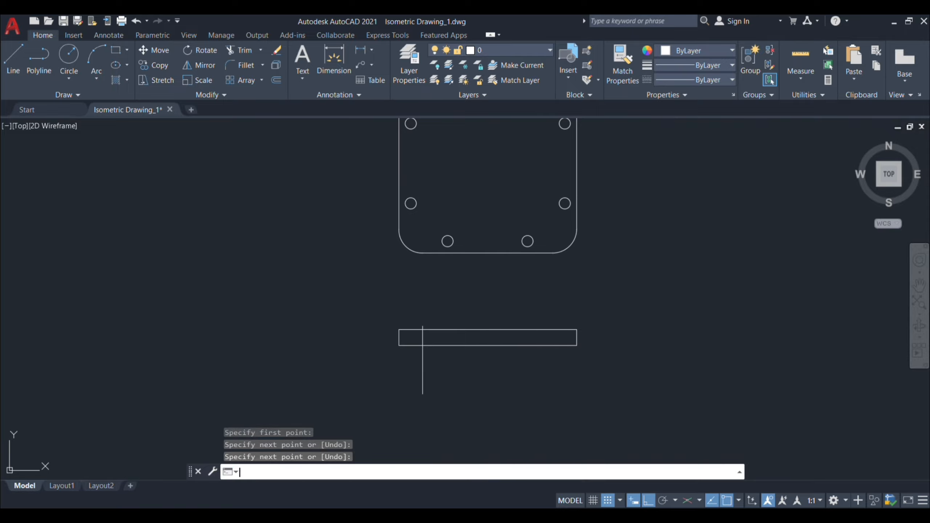
Draw a vertical line down through the front view, aligned with the inner end of the plate's lower right corner arc
key("Return")
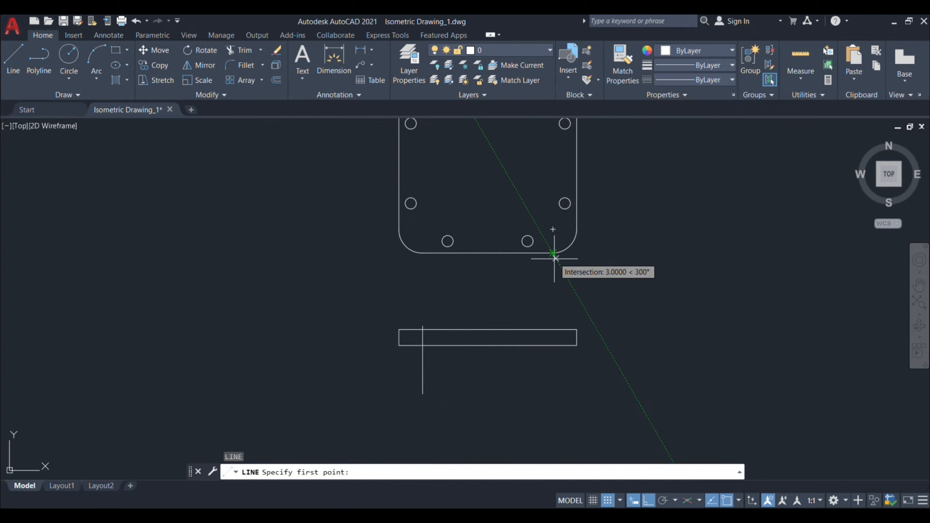
left_click(553, 304)
left_click(553, 386)
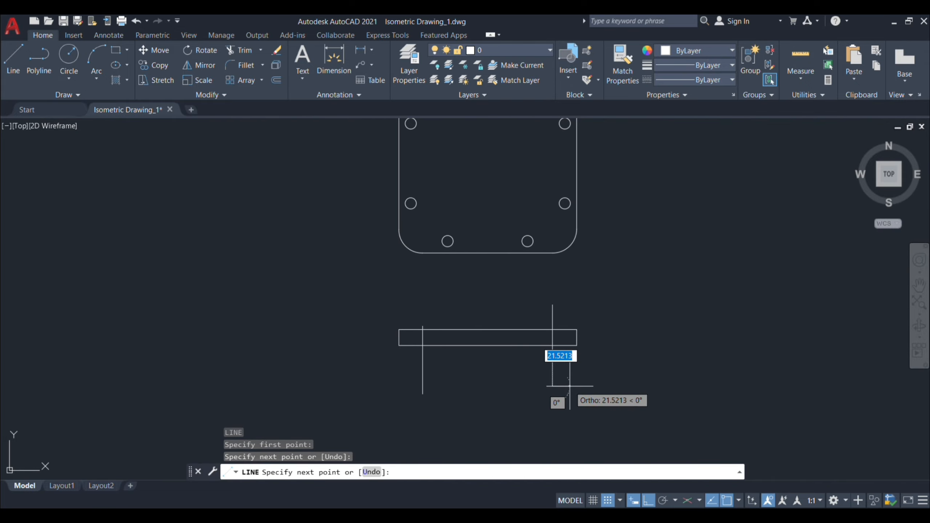
key("Return")
Trim both corner projection lines above and below the front view so they stay within the rectangle
type("tr")
key("Return")
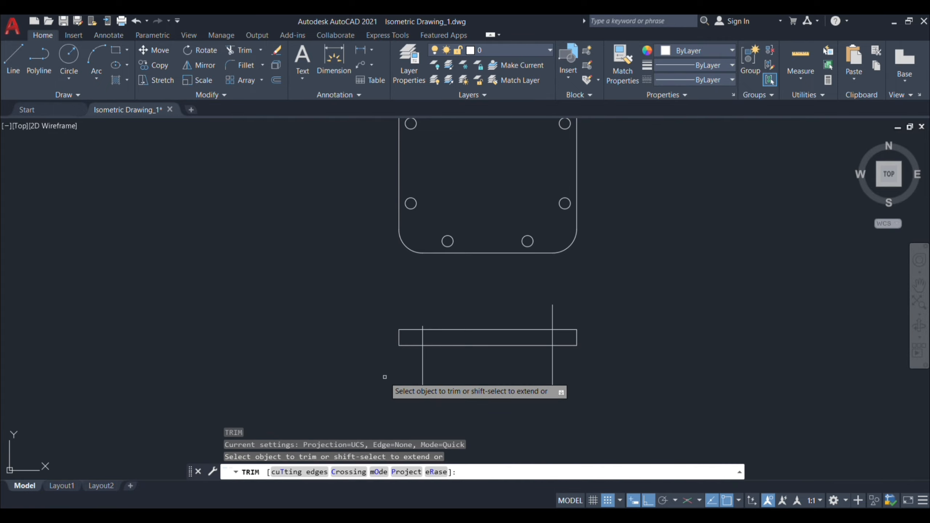
left_click_drag(384, 378, 589, 383)
left_click(552, 314)
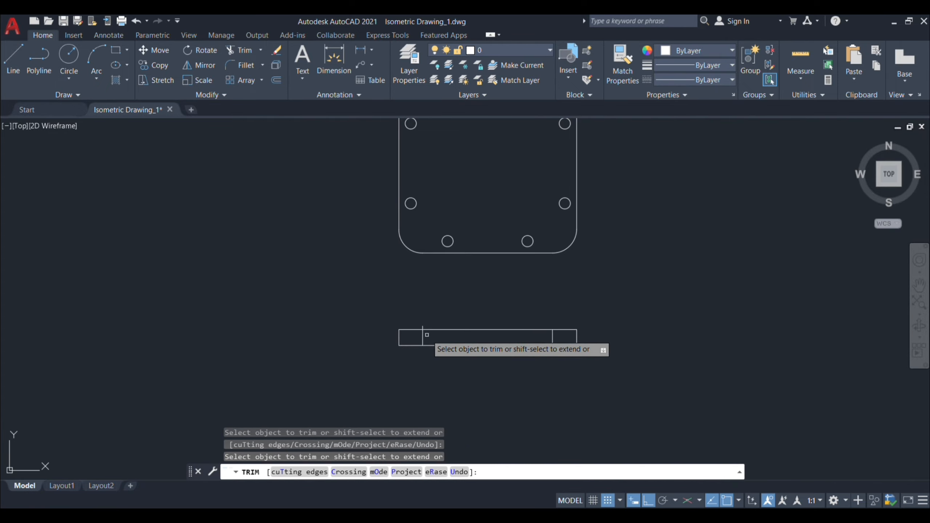
scroll(430, 332, "up", 4)
left_click(423, 326)
scroll(424, 300, "down", 5)
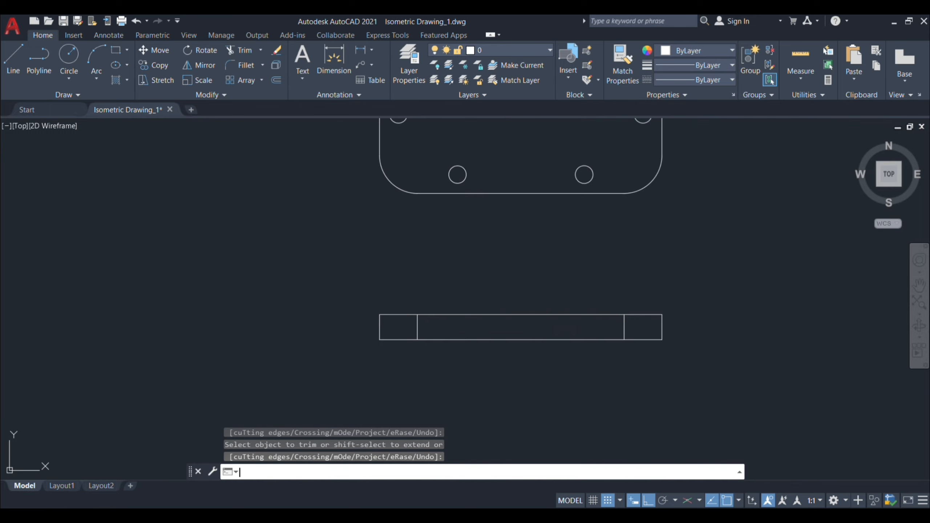
key("Return")
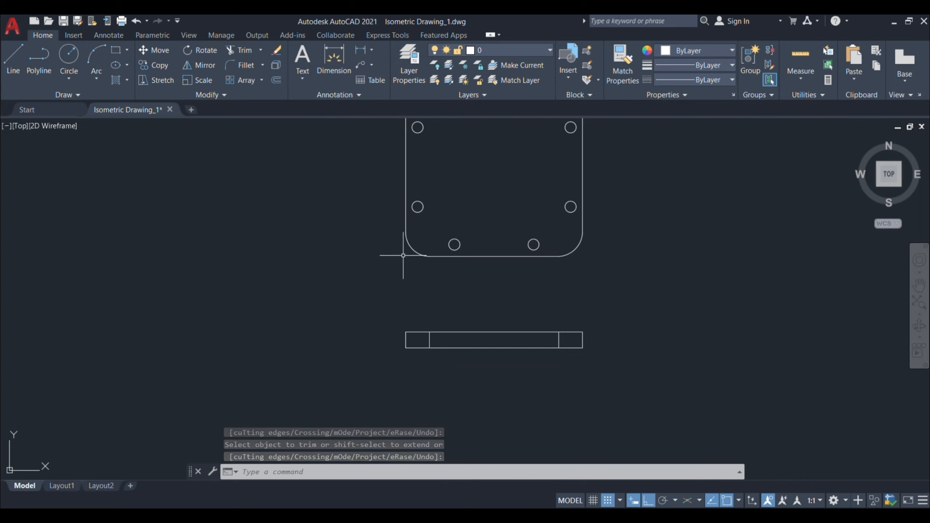
Draw a vertical projection line down through the front view, aligned with the left quadrant of the lower hole on the plate's left side
type("l")
key("Return")
scroll(406, 234, "up", 4)
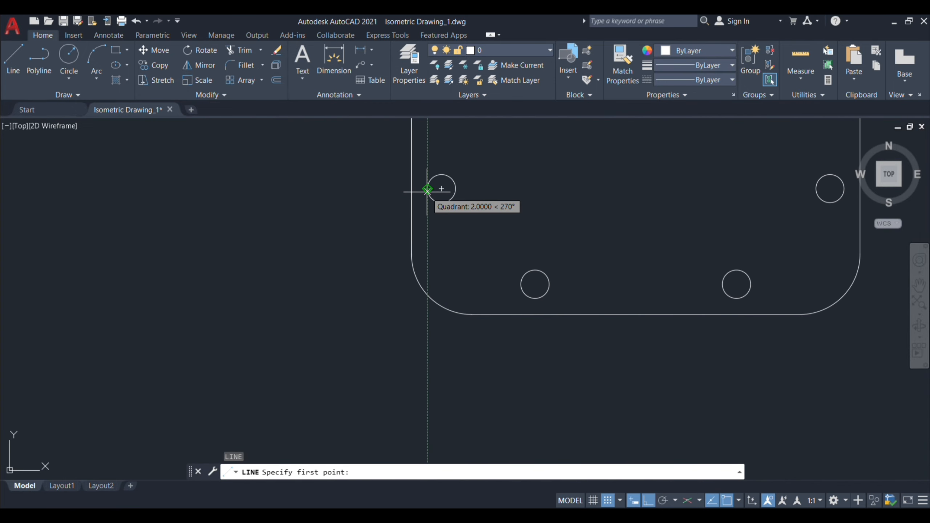
left_click(428, 189)
middle_click_drag(428, 361, 442, 224)
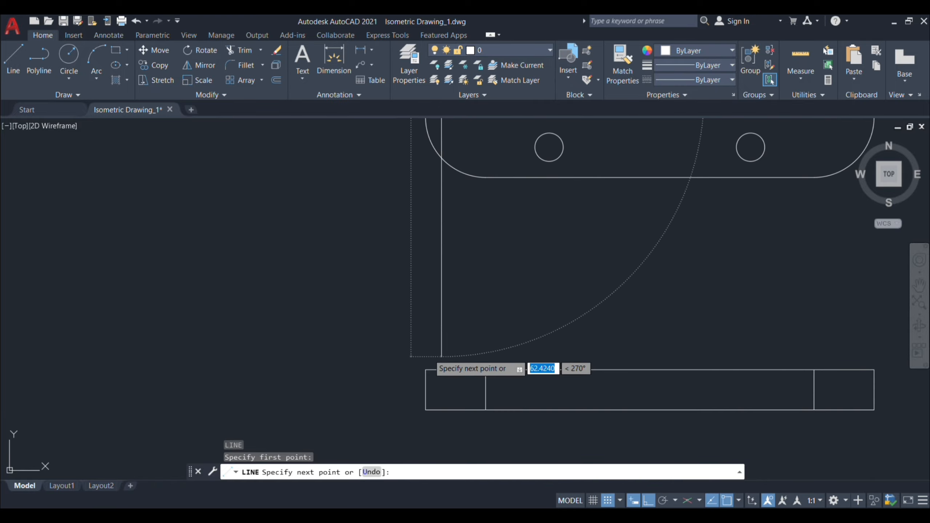
scroll(441, 356, "down", 5)
left_click(452, 373)
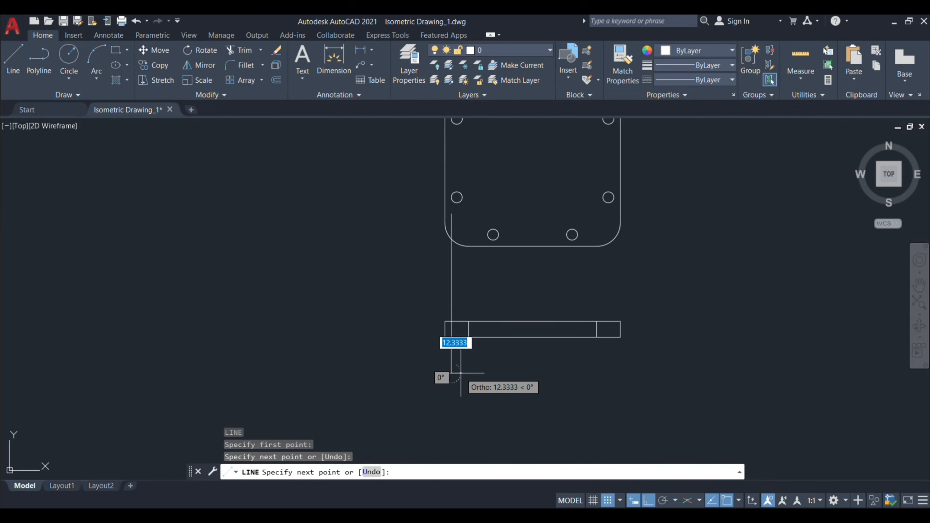
key("Return")
Draw a second vertical projection line through the front view, aligned with that same left-side hole's right quadrant
type("l")
key("Return")
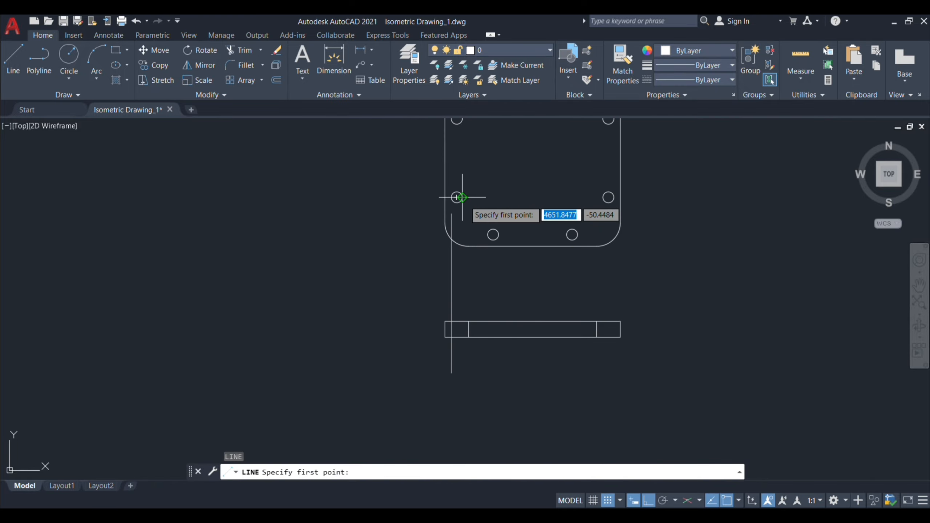
left_click(462, 225)
left_click(462, 370)
key("Return")
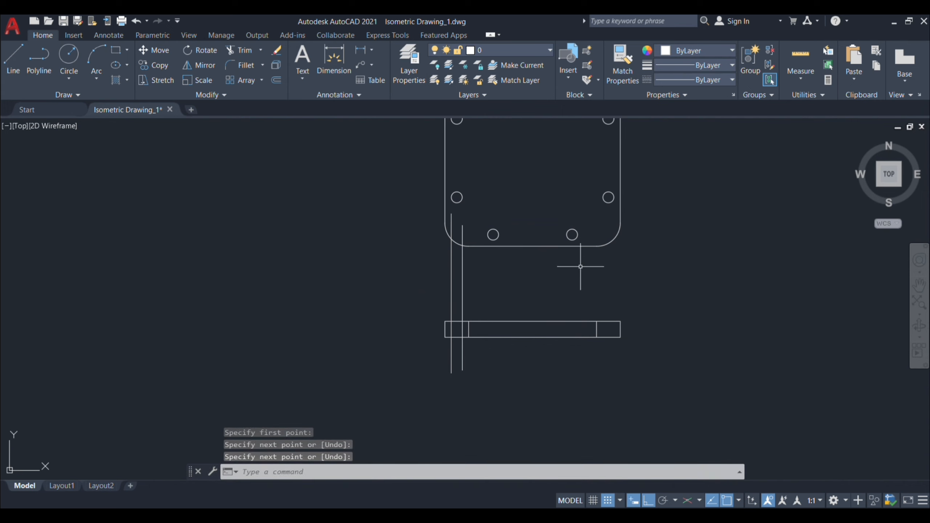
Draw two vertical projection lines through the front view, aligned with the left and right quadrants of the bottom row's left hole
type("l")
key("Return")
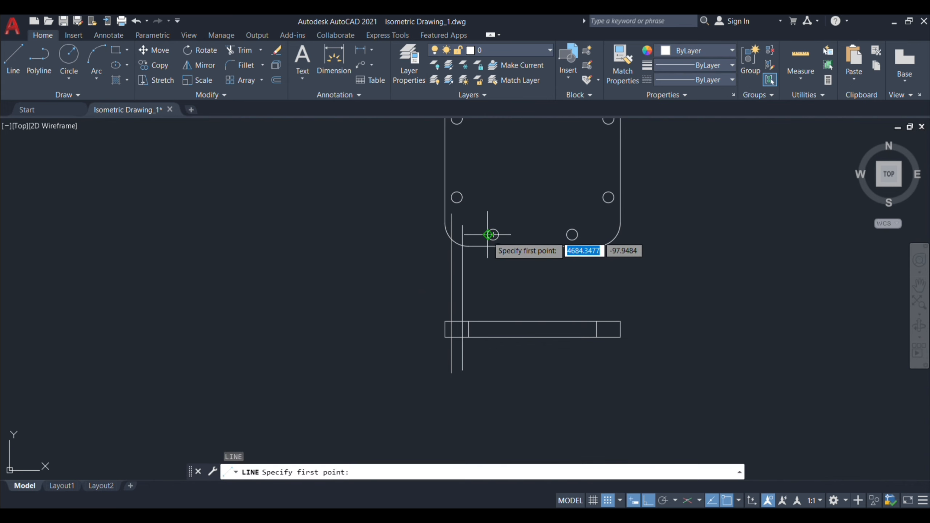
left_click(488, 265)
left_click(487, 361)
key("Return")
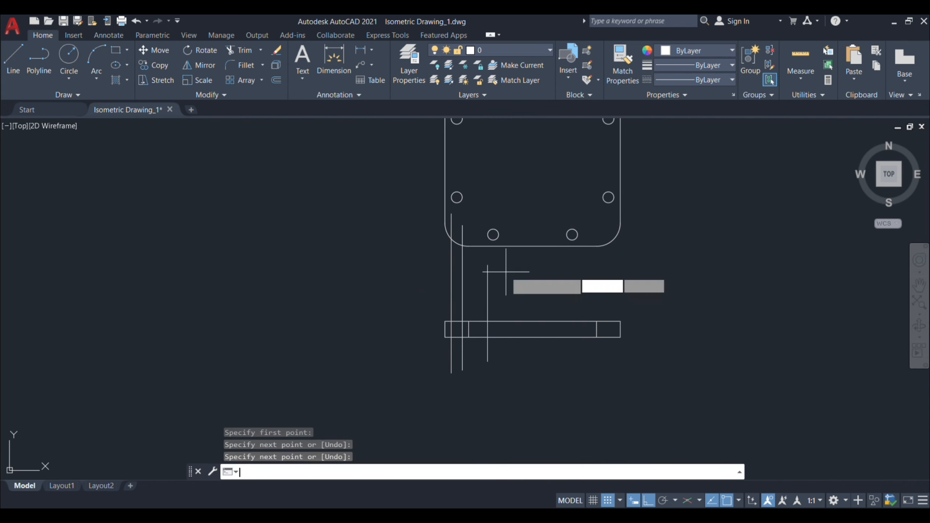
left_click(498, 272)
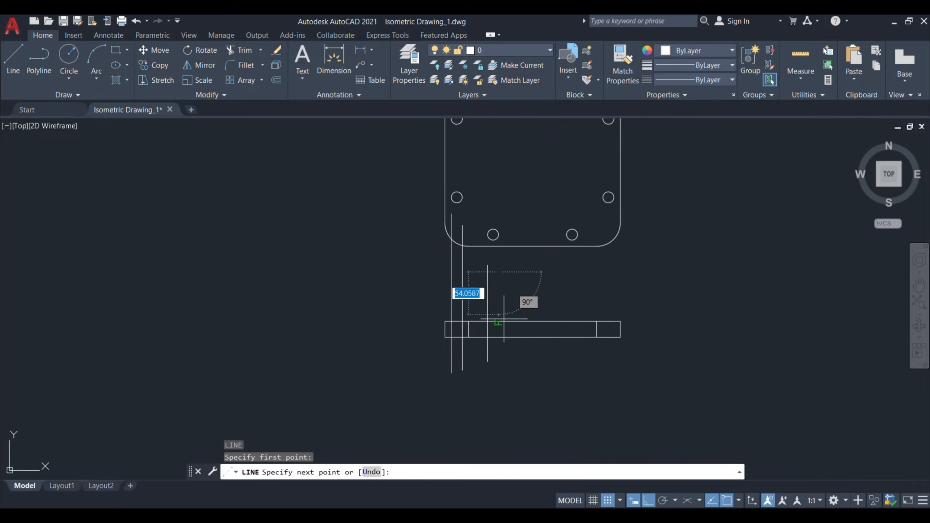
left_click(498, 372)
key("Return")
Draw two vertical projection lines through the front view, aligned with the left and right quadrants of the bottom row's right hole
type("l")
key("Return")
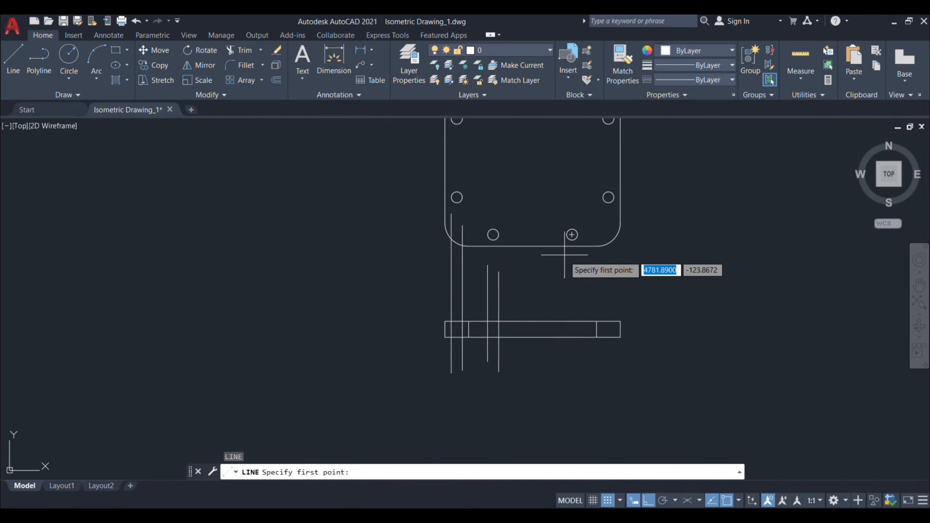
left_click(566, 268)
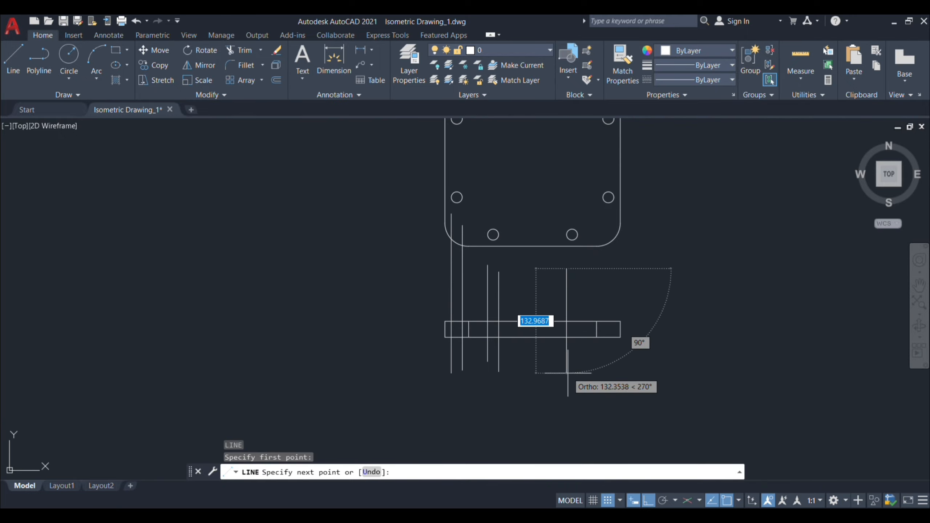
left_click(567, 374)
key("Return")
type("l")
key("Return")
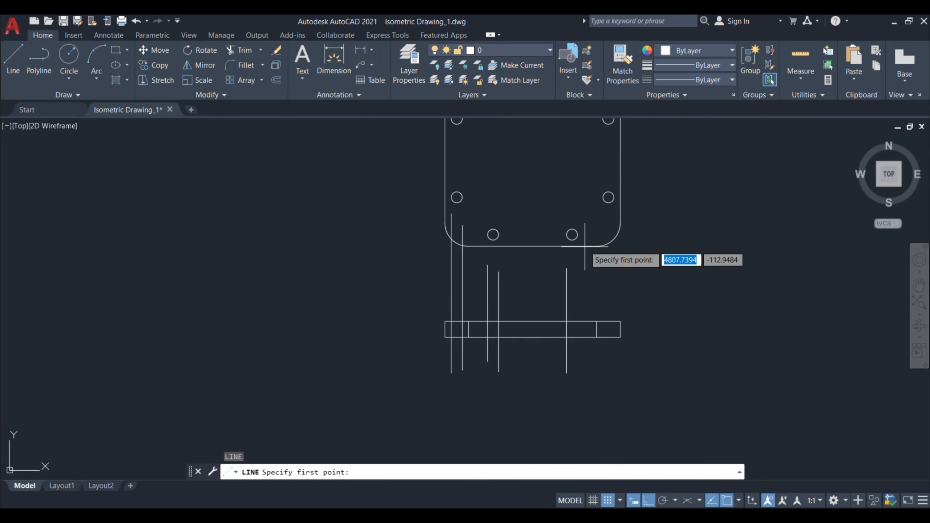
left_click(577, 271)
left_click(577, 373)
key("Return")
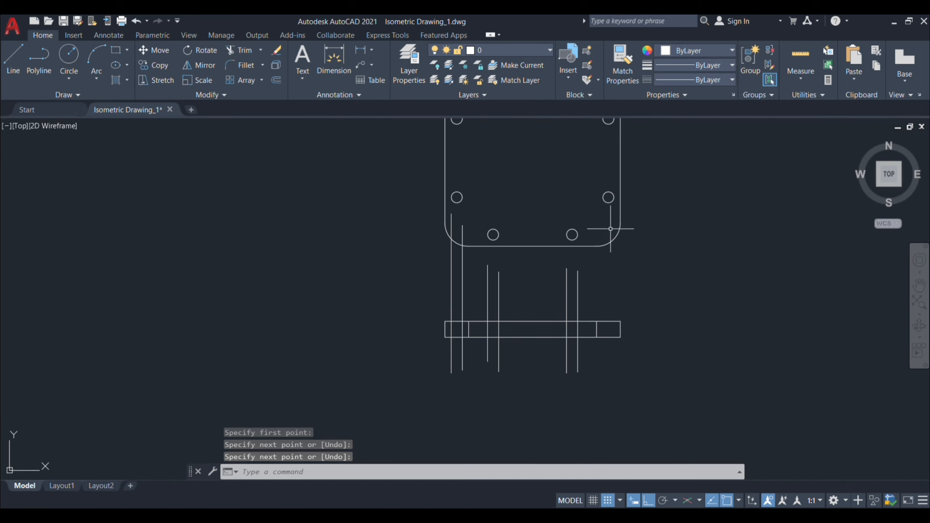
Draw a vertical projection line through the front view, aligned with the left quadrant of the lower hole on the plate's right side
type("l")
key("Return")
left_click(603, 282)
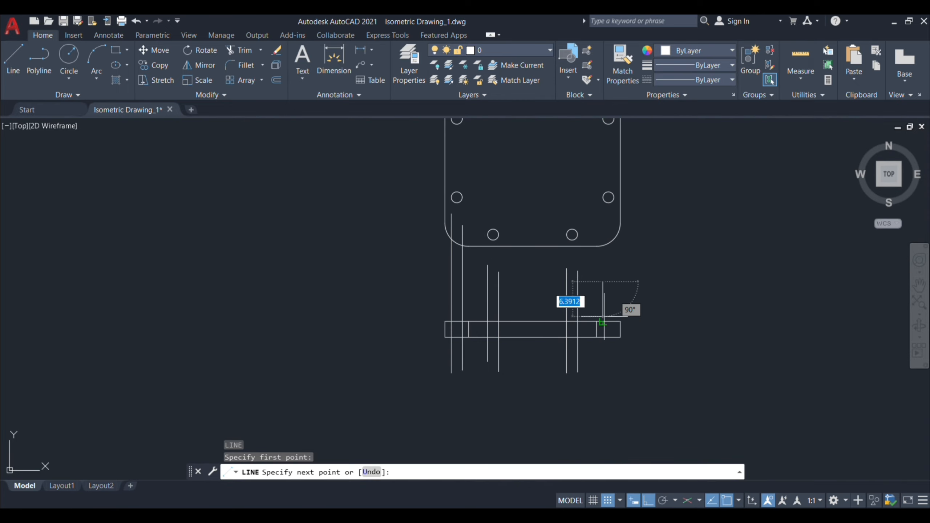
left_click(603, 379)
key("Return")
type("l")
key("Return")
left_click(609, 198)
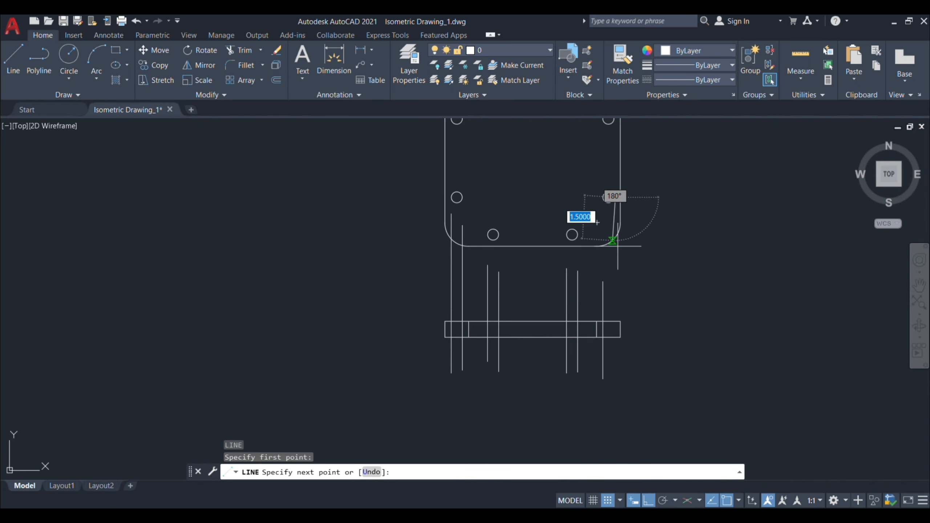
key("Escape")
type("l")
key("Return")
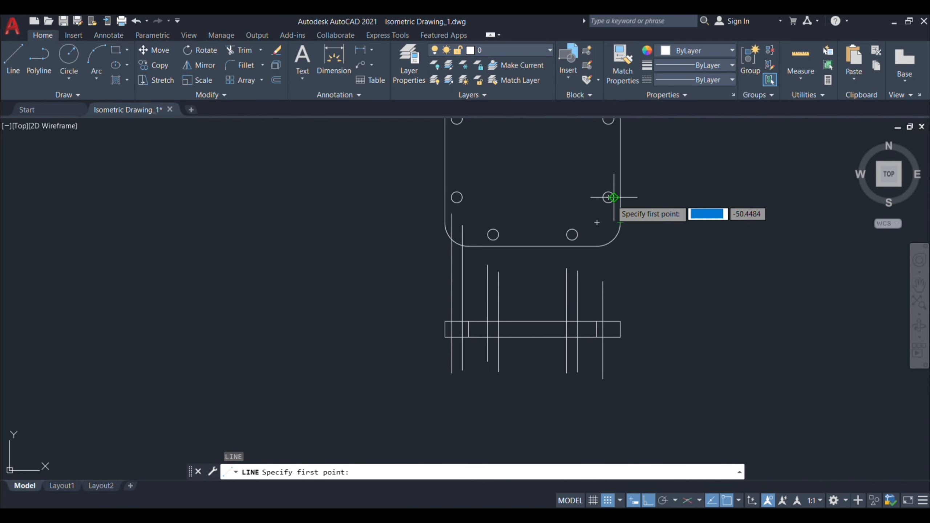
left_click(614, 198)
key("Return")
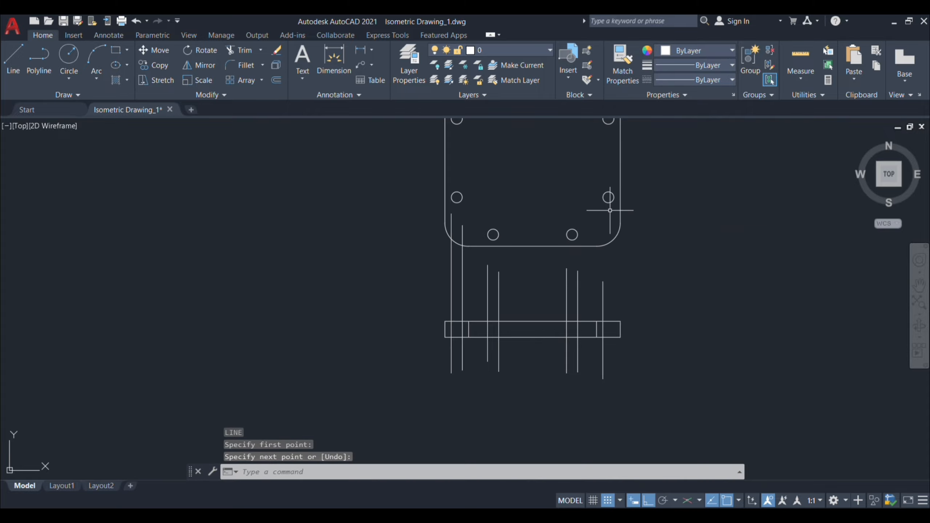
Draw a vertical projection line through the front view, aligned with the right quadrant of the lower hole on the plate's right side
type("l")
key("Return")
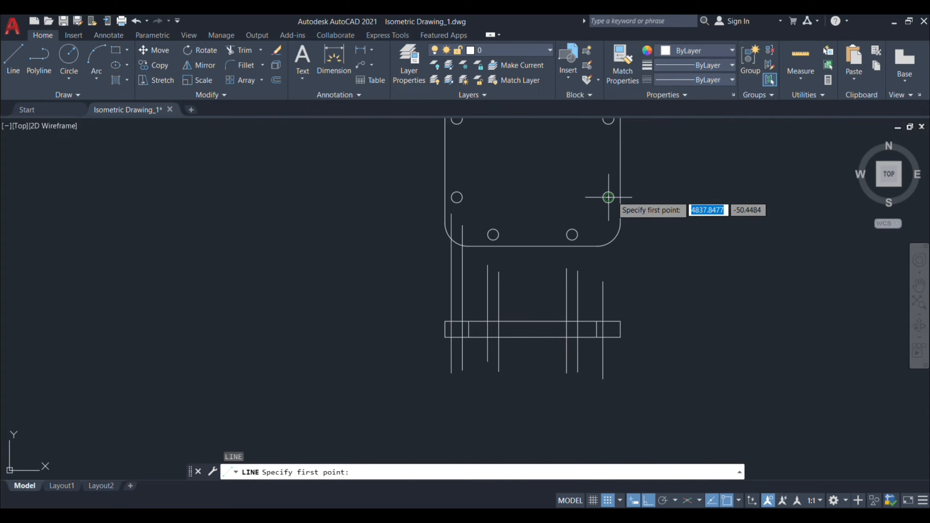
left_click(614, 237)
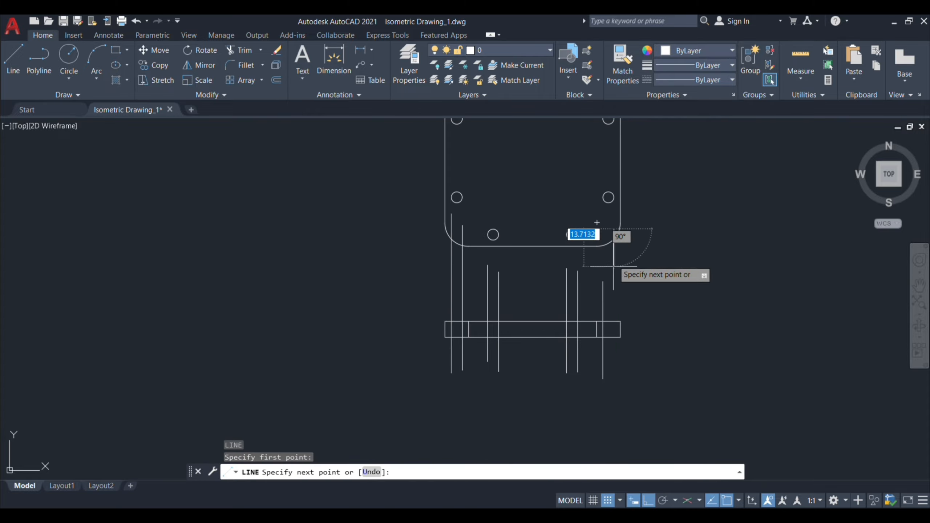
left_click(610, 390)
key("Return")
scroll(582, 366, "up", 2)
scroll(401, 277, "down", 2)
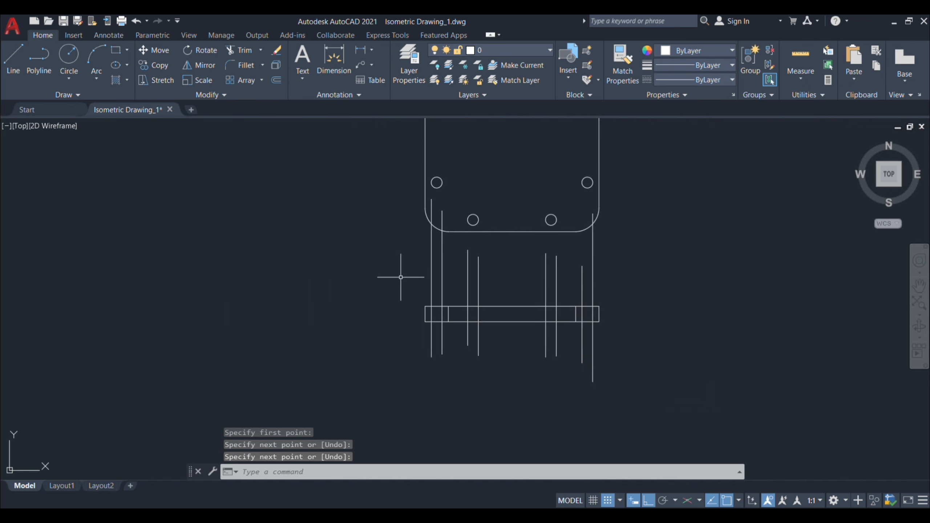
Trim all eight hole projection lines between the plate and the front view's upper edge
type("tr")
key("Return")
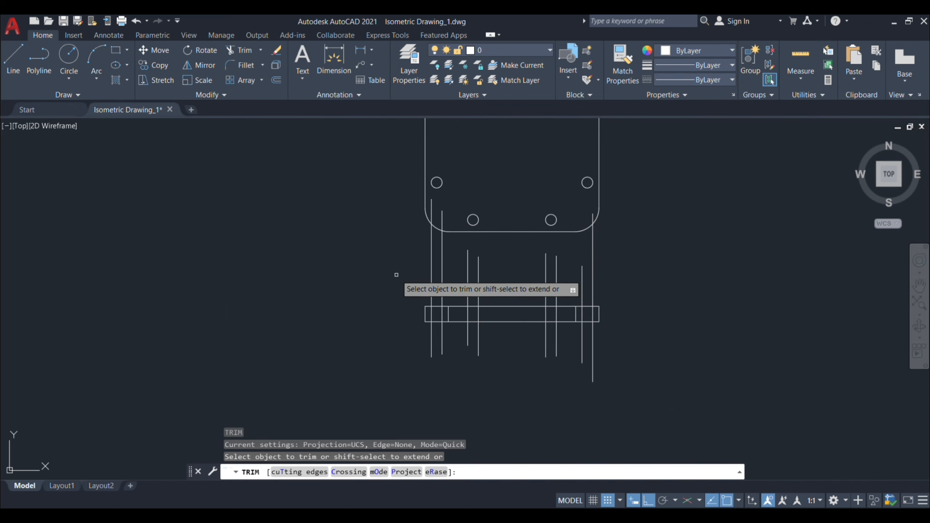
left_click_drag(391, 268, 522, 281)
left_click_drag(626, 281, 627, 280)
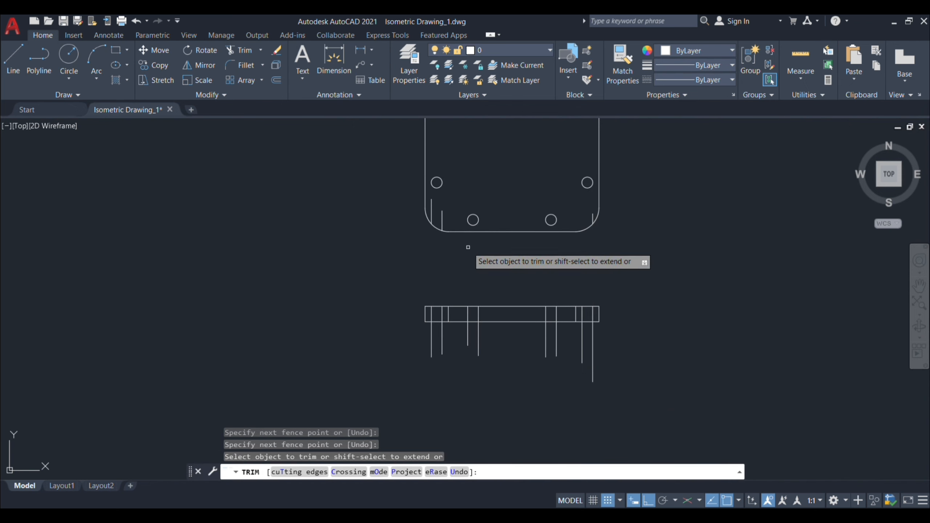
key("Return")
Delete the three leftover projection line pieces inside the plate's lower corners
scroll(429, 208, "up", 3)
left_click(449, 207)
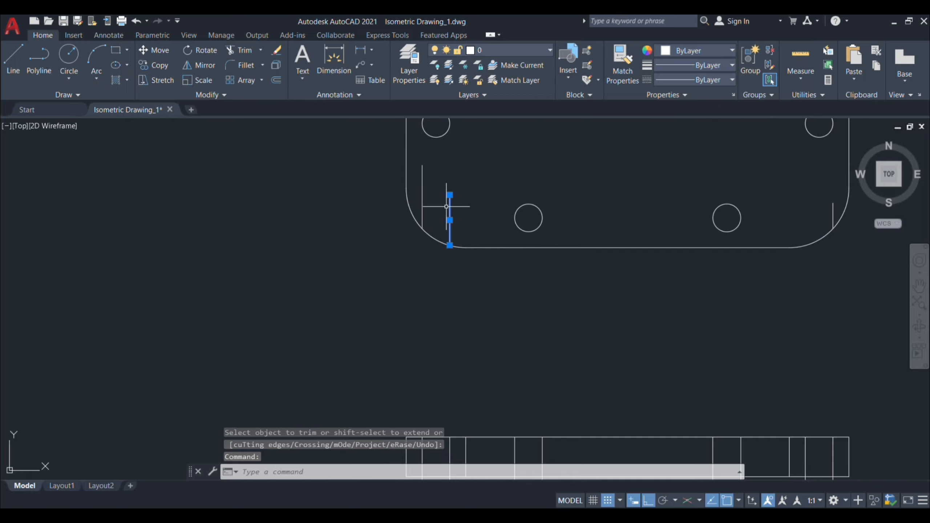
left_click(423, 183)
key("Delete")
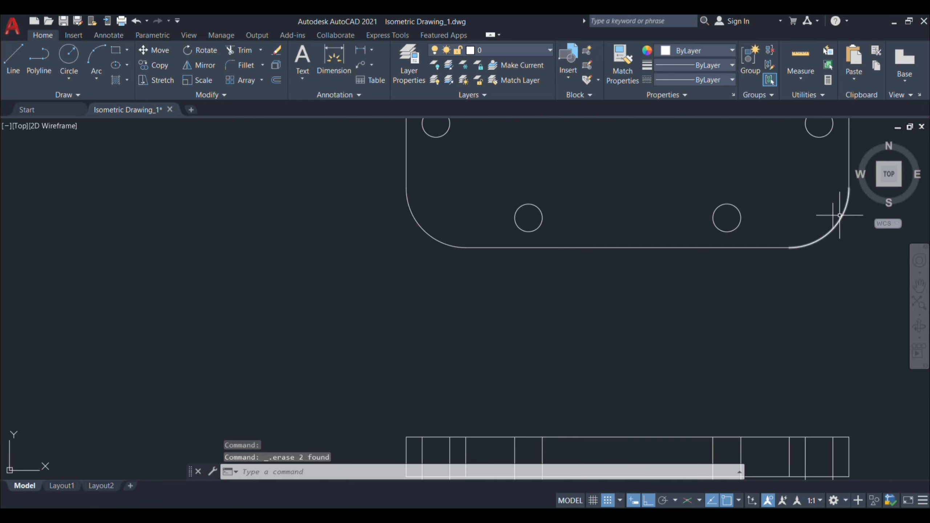
left_click(833, 213)
key("Delete")
Trim all eight hole projection lines below the front view's lower edge
scroll(832, 209, "down", 4)
scroll(593, 367, "up", 4)
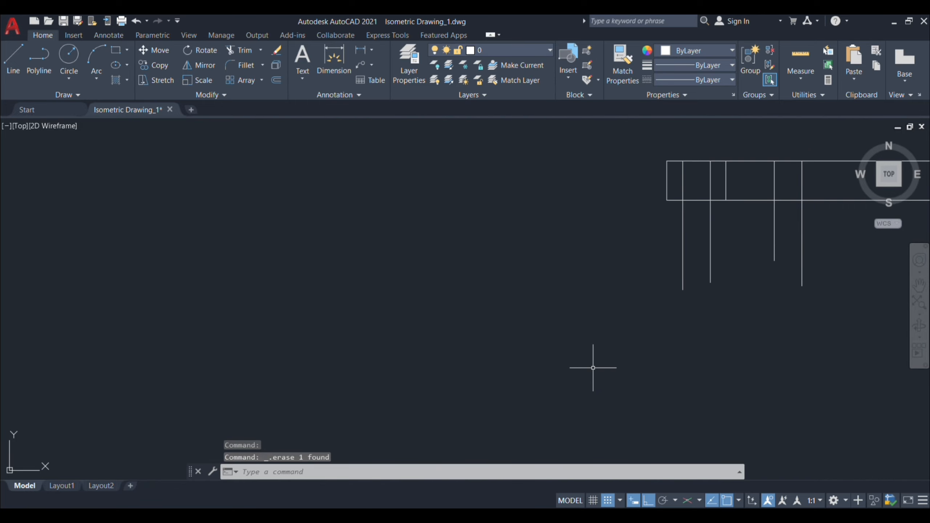
key("Return")
scroll(399, 400, "down", 2)
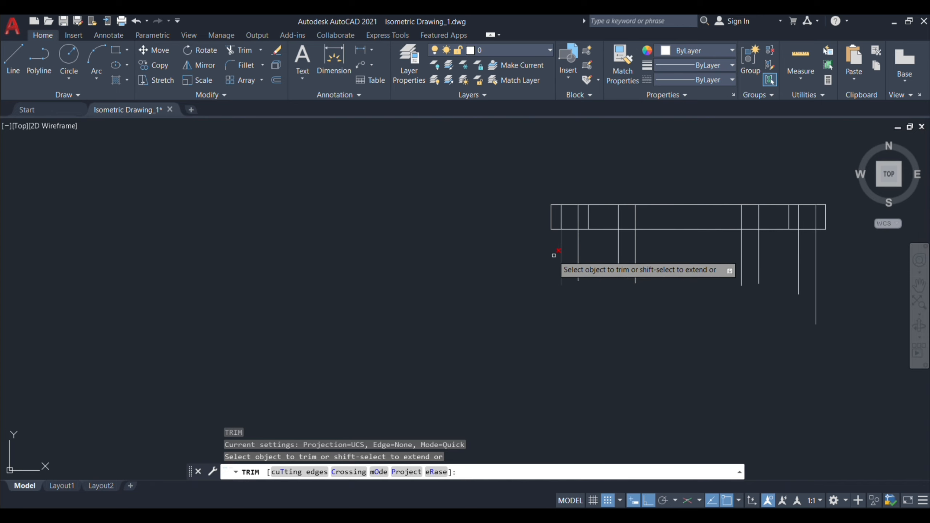
middle_click_drag(712, 261, 595, 310)
scroll(594, 311, "down", 2)
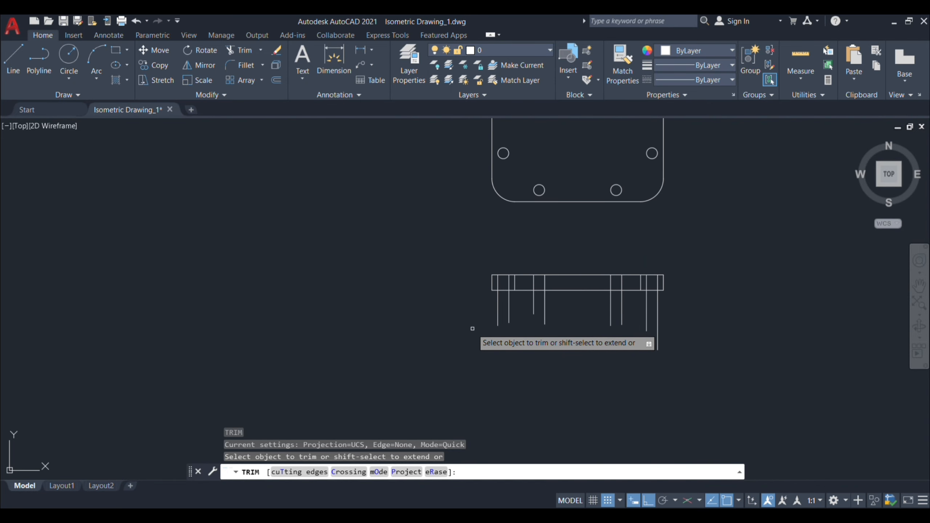
left_click_drag(472, 327, 509, 311)
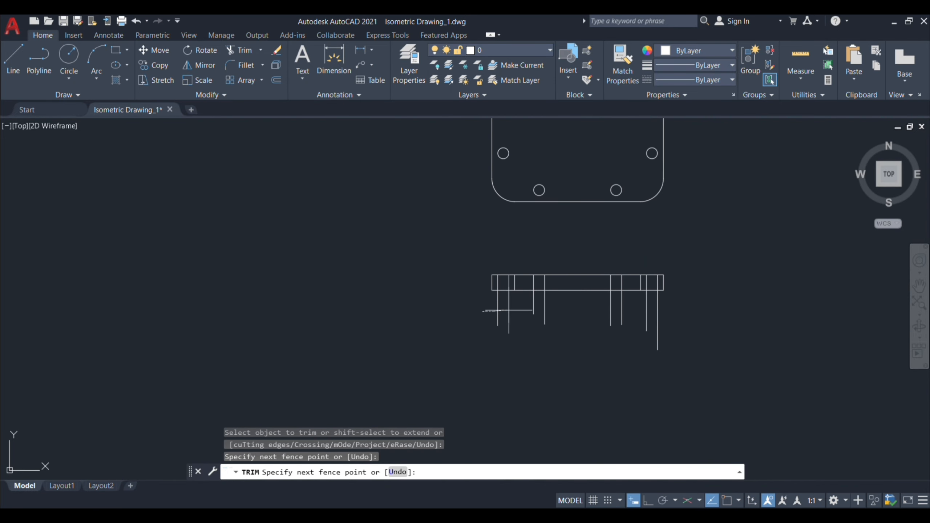
left_click_drag(687, 318, 686, 318)
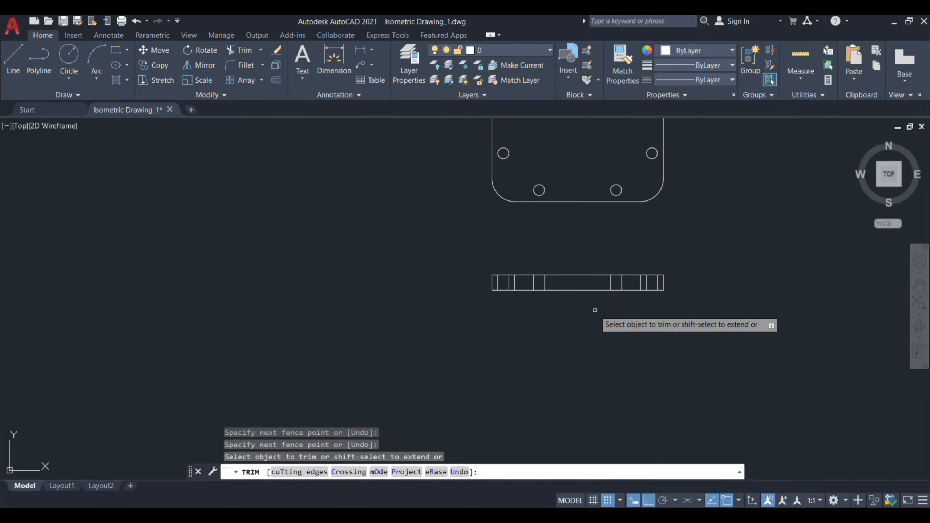
key("Return")
scroll(494, 276, "up", 3)
middle_click_drag(494, 276, 459, 346)
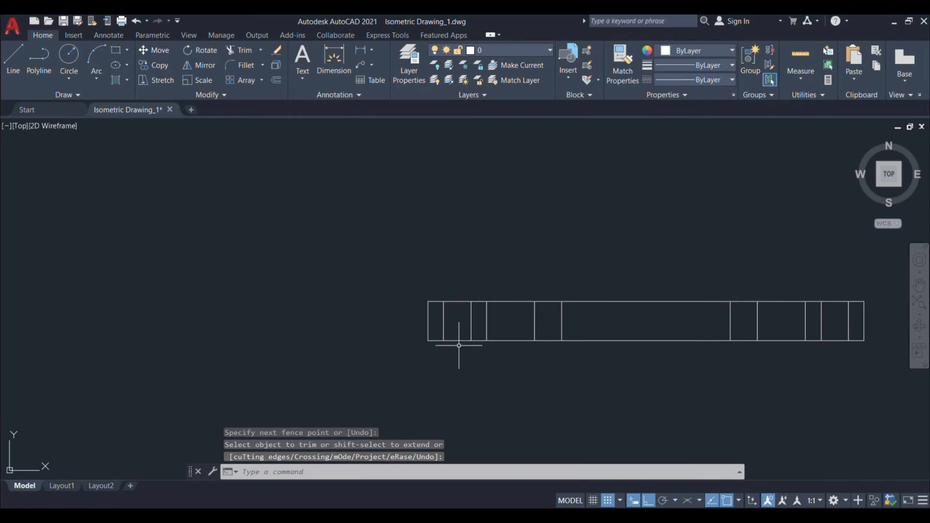
Set the eight hole projection lines in the front view to the HIDDEN linetype and open their properties
left_click(444, 320)
left_click(471, 312)
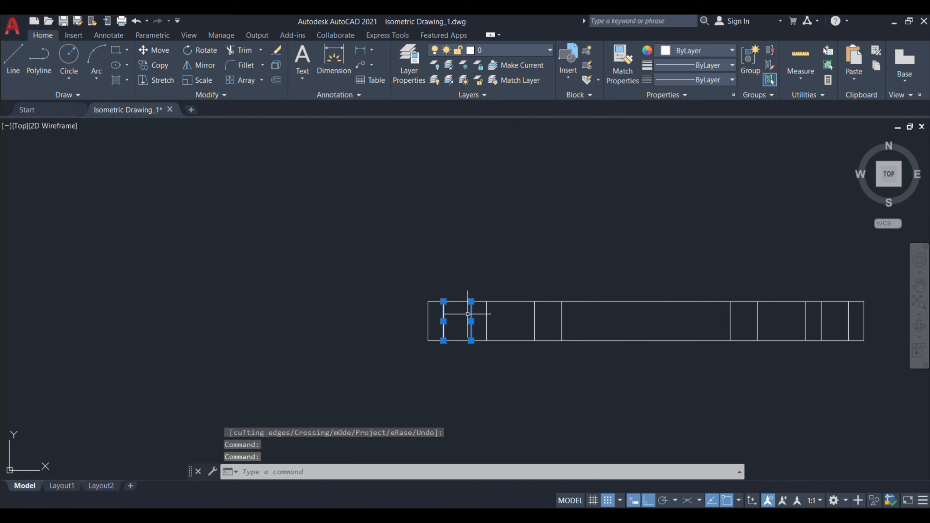
left_click(537, 330)
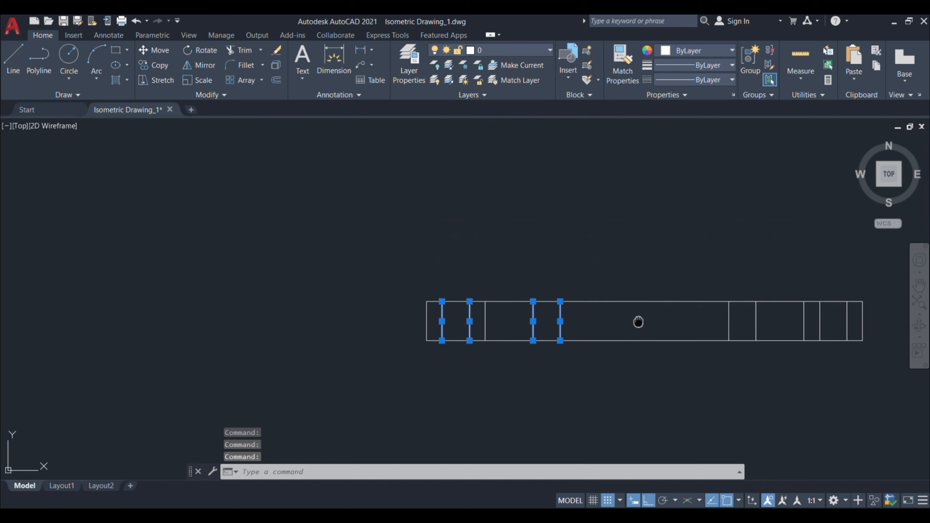
scroll(638, 322, "down", 3)
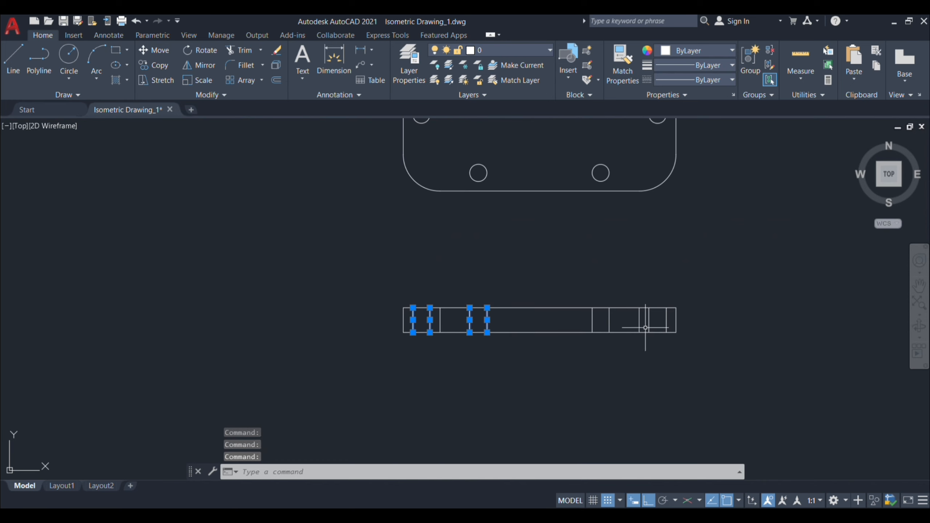
left_click(592, 320)
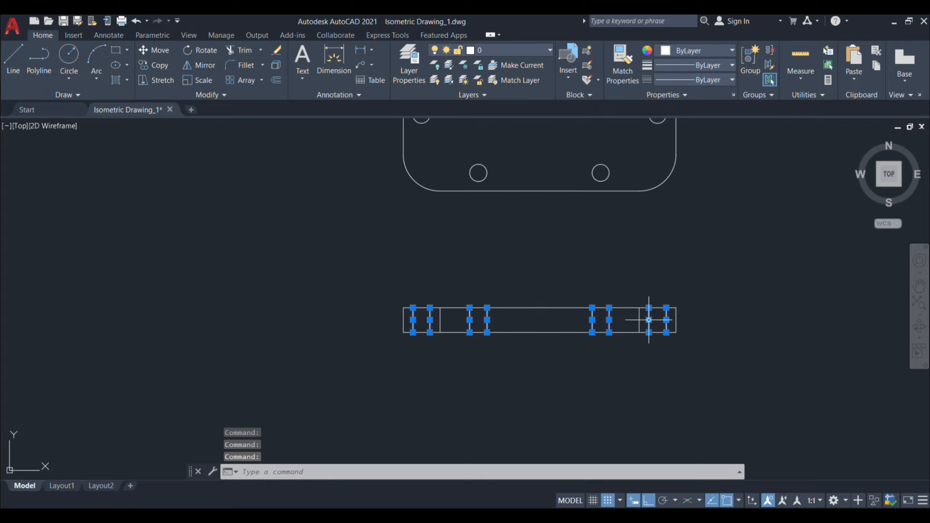
left_click(713, 78)
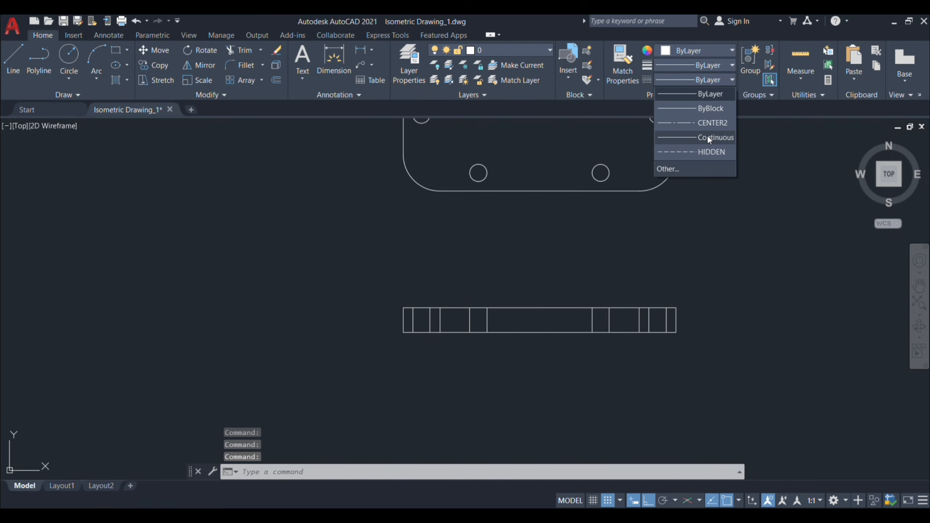
left_click(707, 150)
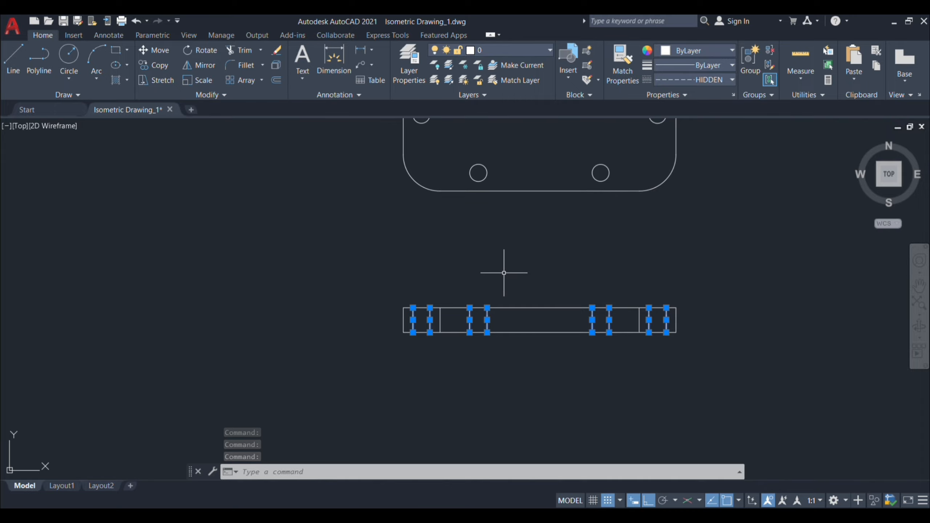
type("PR")
key("Return")
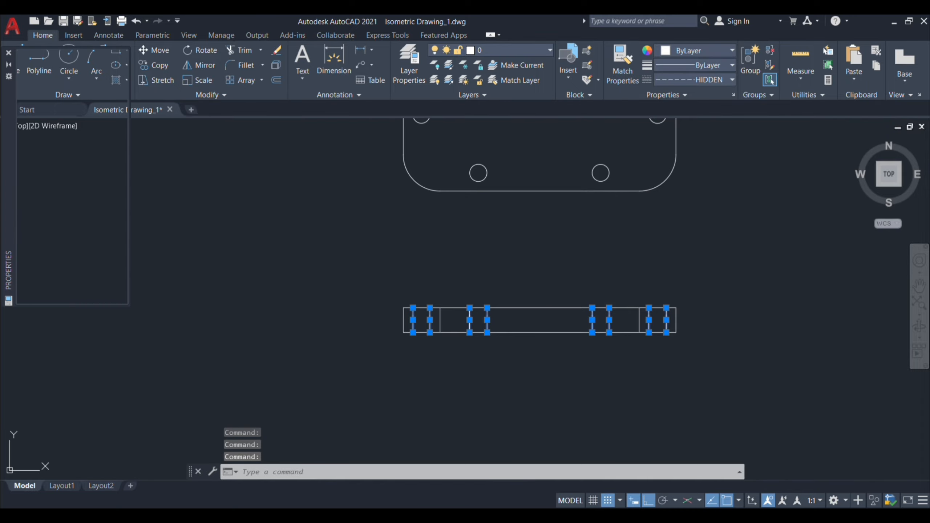
Try linetype scales of 2, 0.2 and 0.01 on the eight hidden hole lines
left_click(78, 130)
type("2")
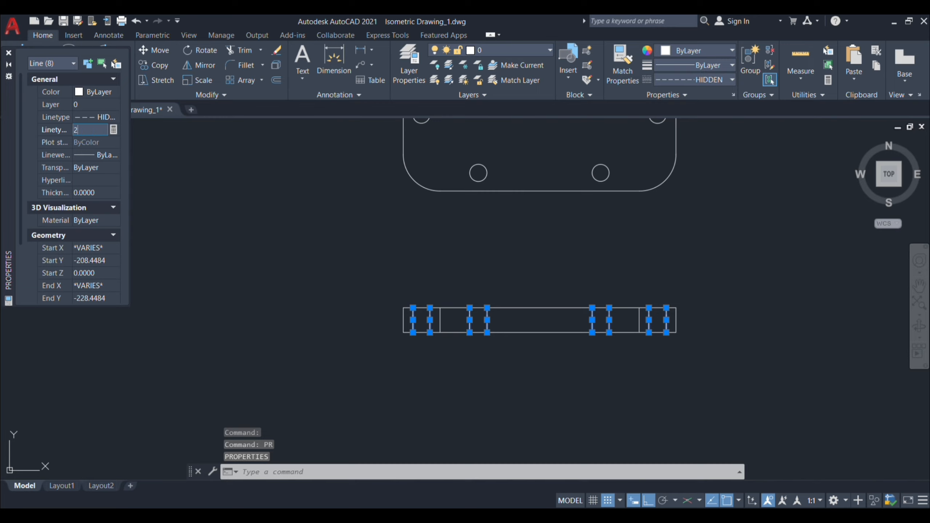
key("Return")
left_click(79, 131)
type("0.")
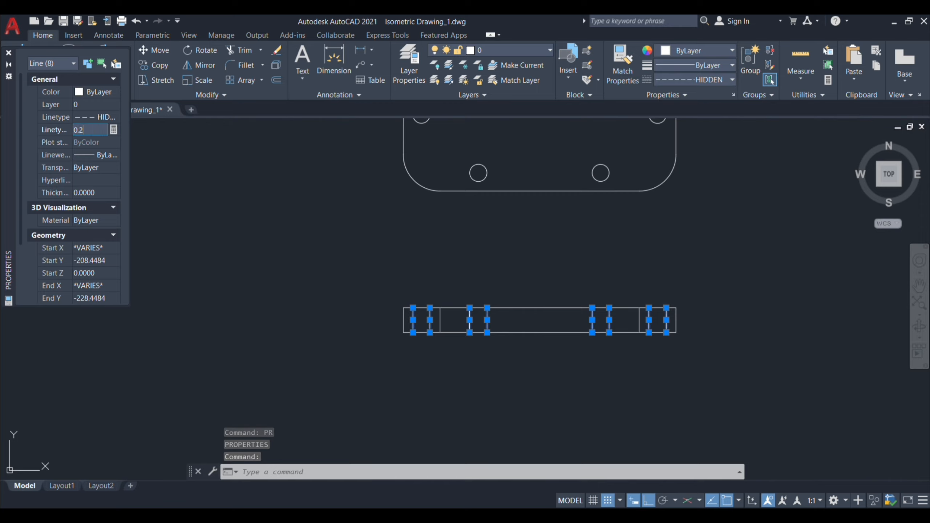
key("Return")
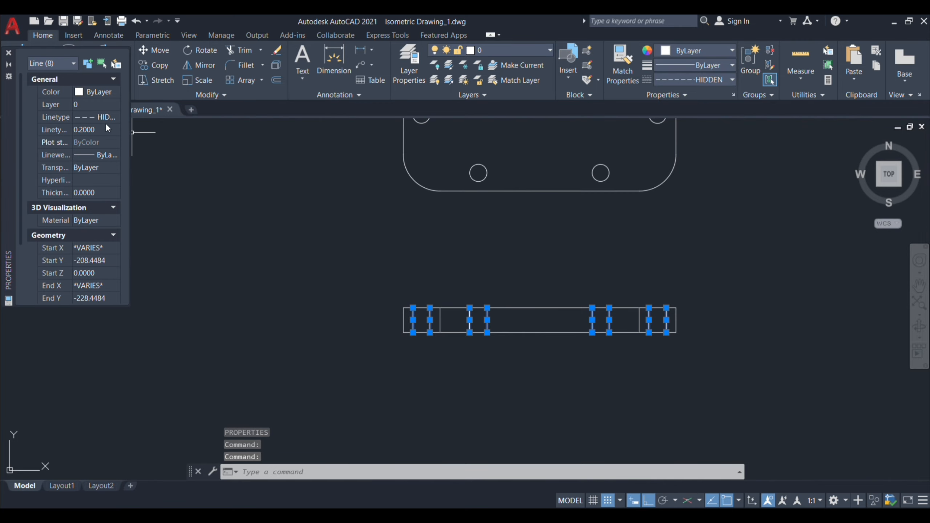
left_click(102, 131)
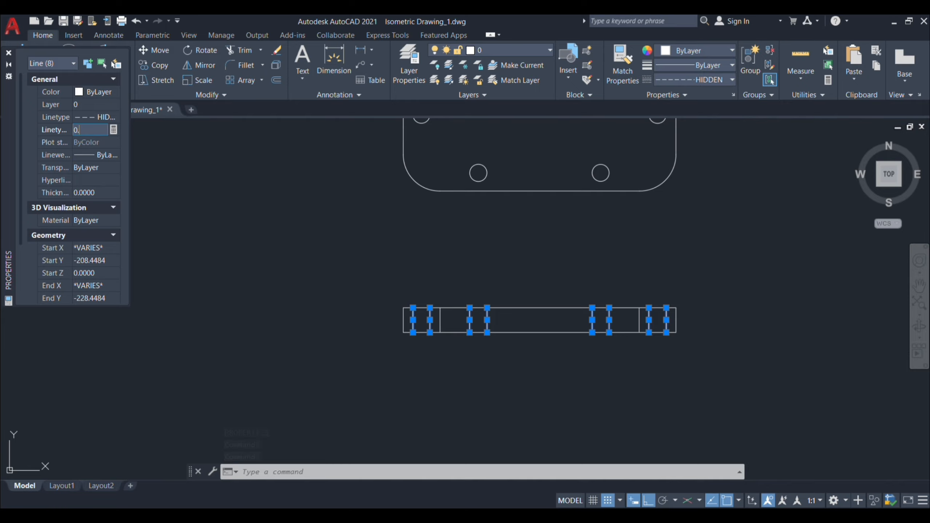
type("0.01")
key("Return")
scroll(413, 309, "up", 6)
scroll(425, 353, "up", 6)
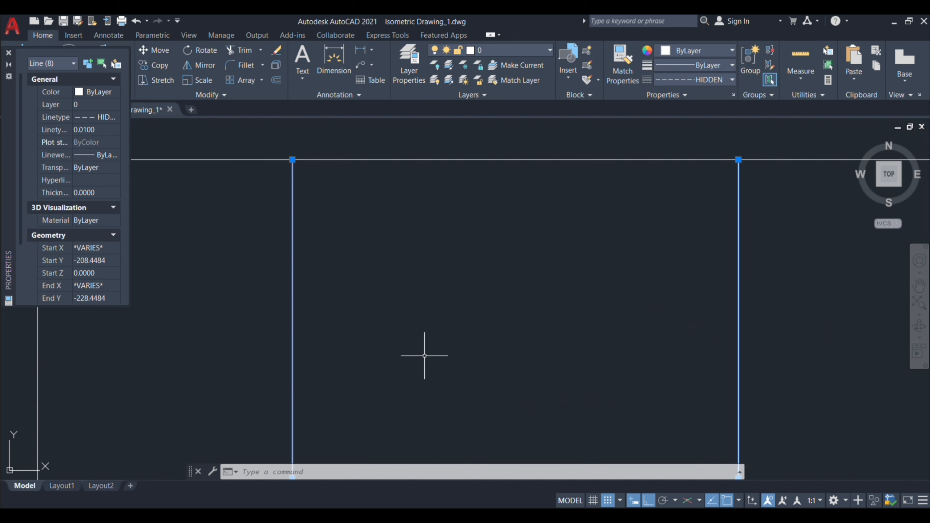
Set the linetype scale of the eight hidden hole lines to 10, then close their properties and deselect them
scroll(421, 350, "down", 4)
left_click(98, 126)
type("1")
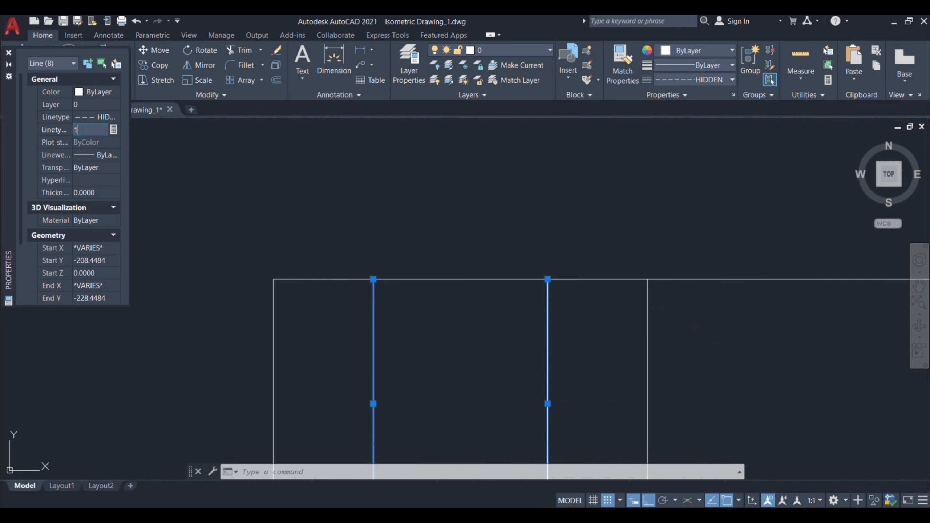
type("0")
key("Return")
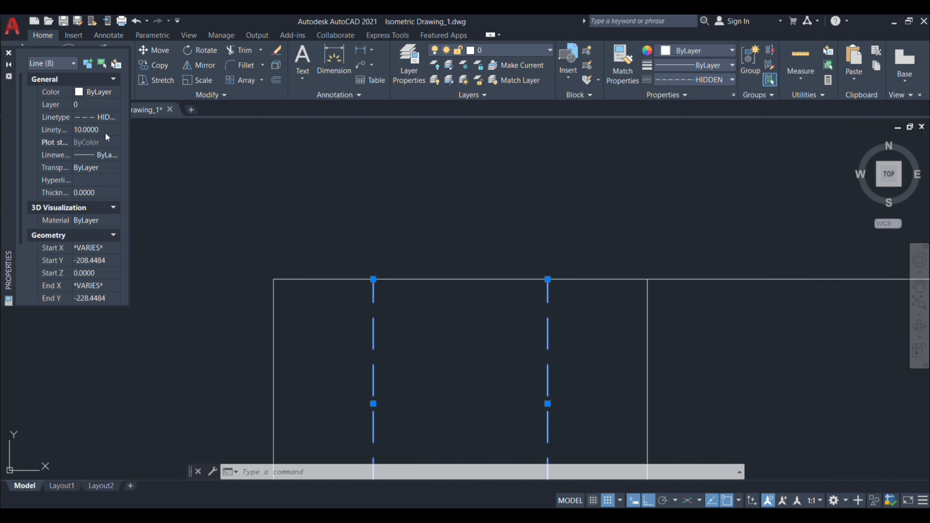
scroll(132, 177, "down", 2)
left_click(8, 53)
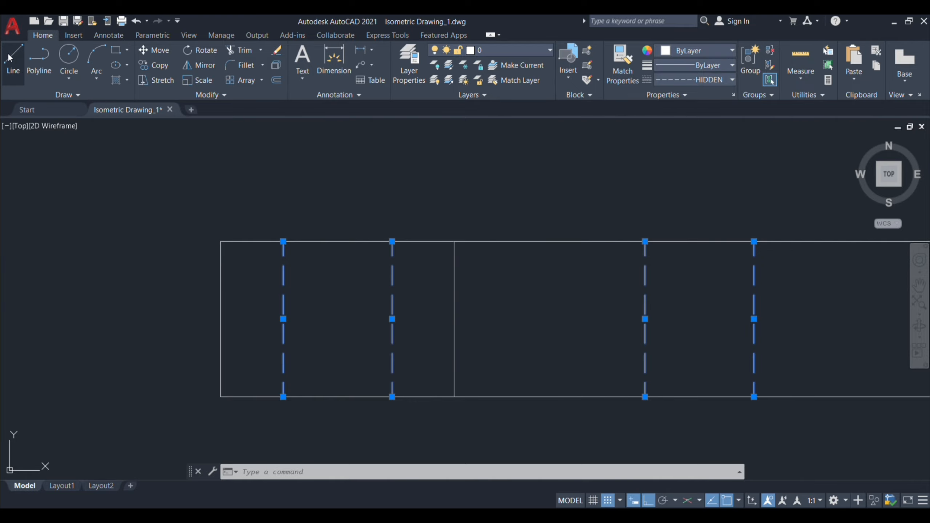
scroll(313, 320, "down", 3)
key("Escape")
Examine the hidden hole lines and the two solid corner lines of the front view against the top view
scroll(411, 318, "down", 2)
scroll(403, 323, "up", 2)
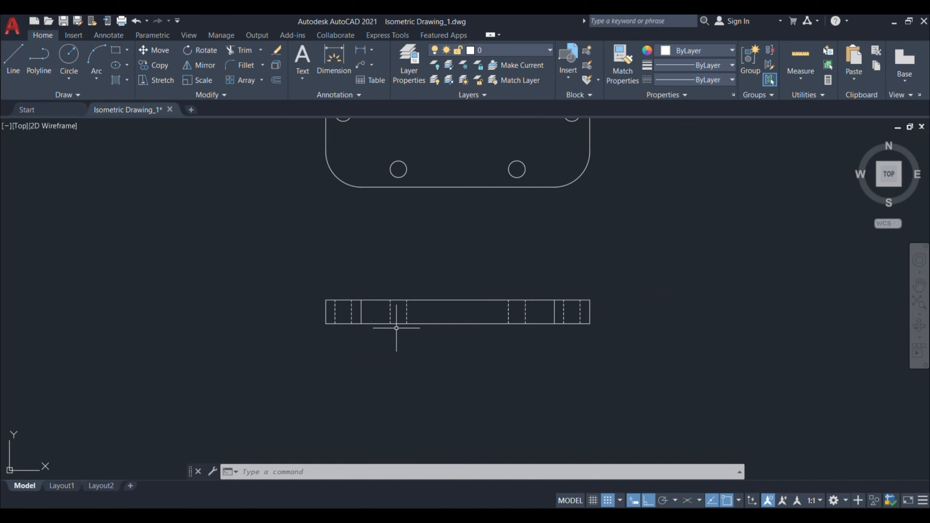
mouse_move(394, 326)
middle_mouse_down()
mouse_move(333, 391)
mouse_move(338, 356)
middle_mouse_up()
scroll(326, 385, "down", 2)
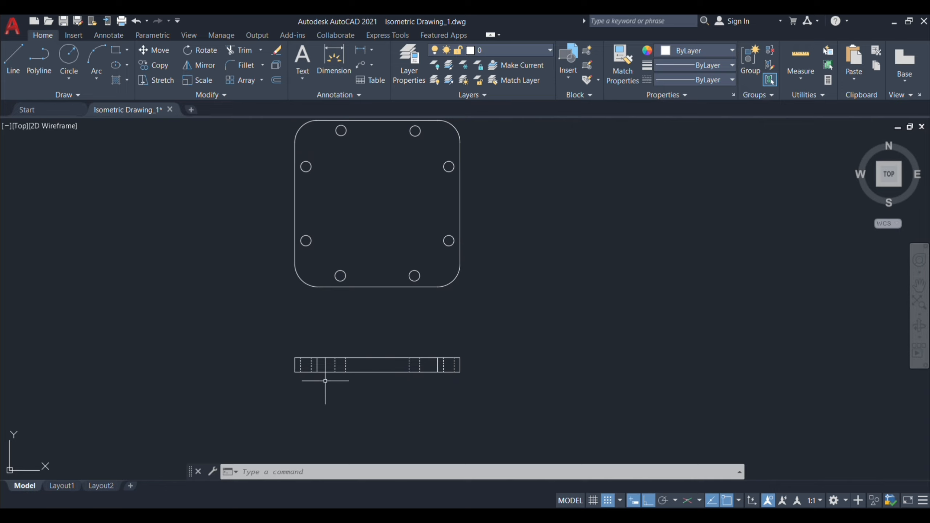
scroll(301, 363, "up", 2)
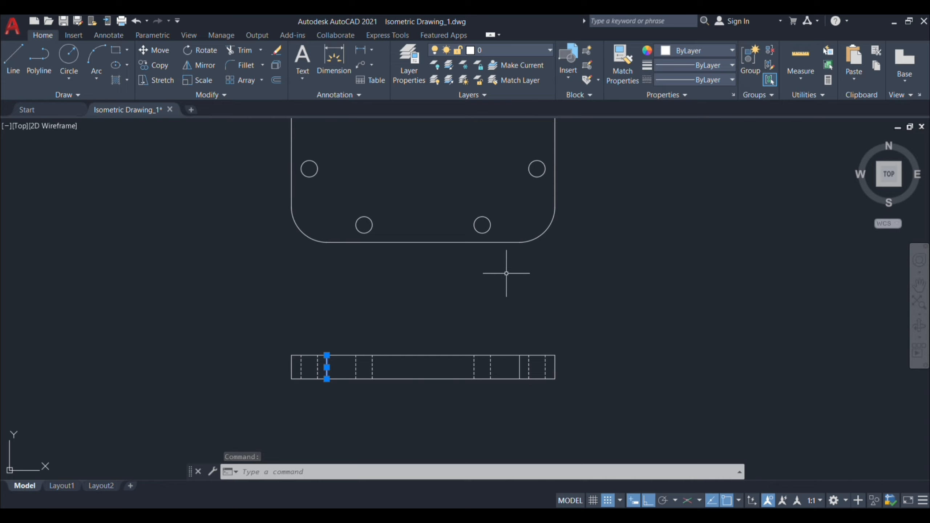
left_click(519, 375)
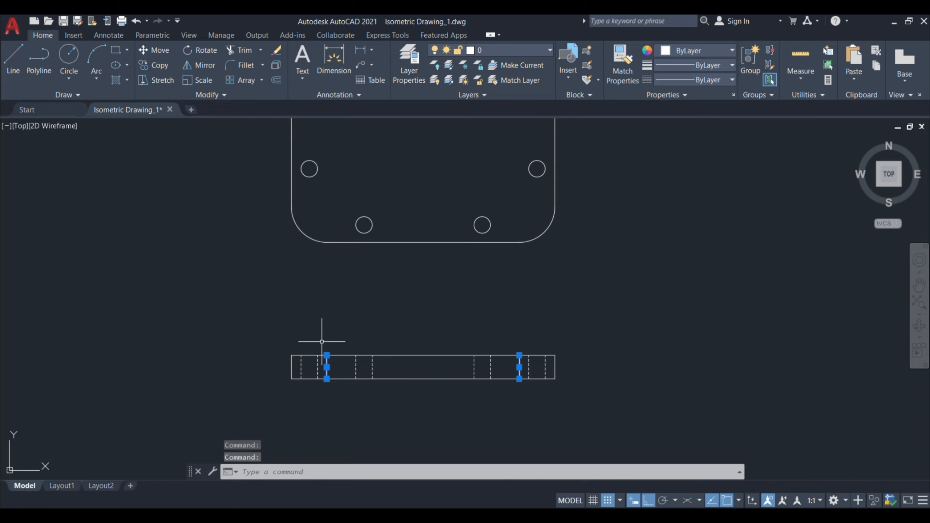
scroll(362, 367, "down", 3)
key("Escape")
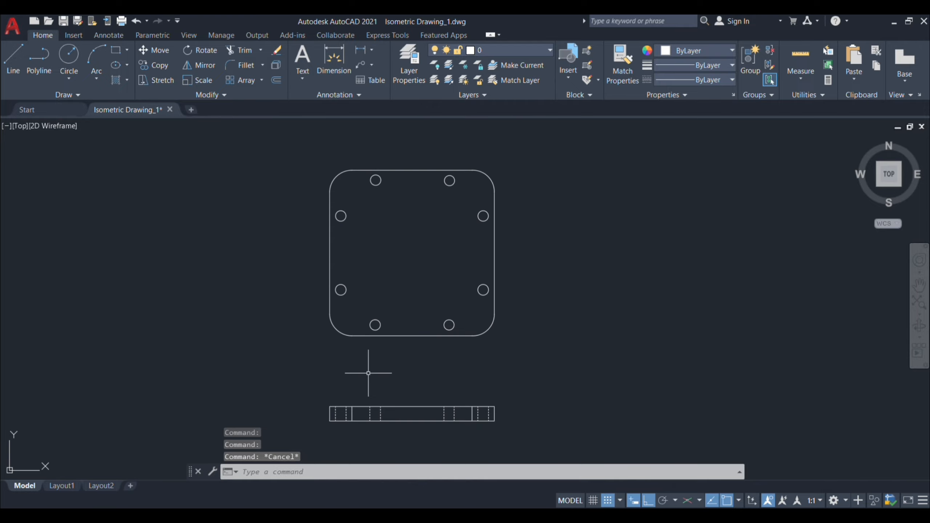
middle_click_drag(366, 374, 301, 315)
middle_click_drag(425, 332, 379, 339)
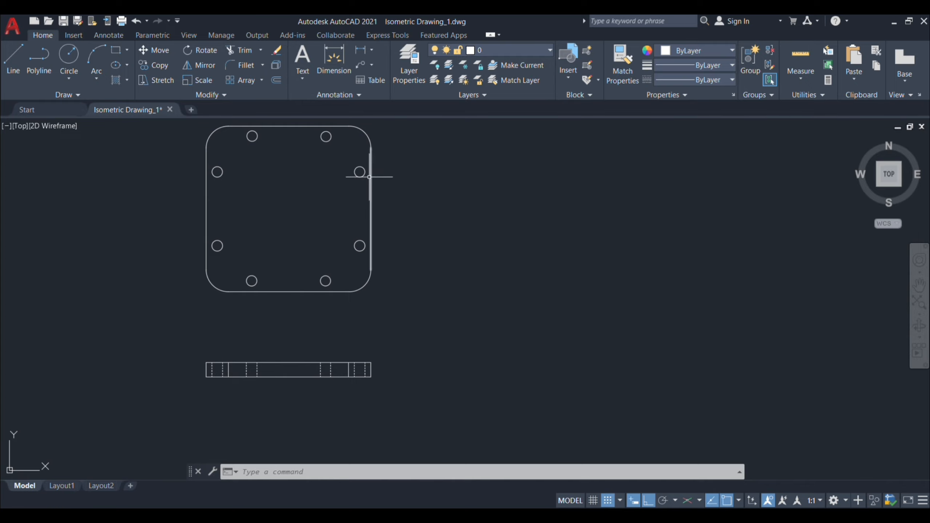
middle_click_drag(362, 307, 430, 306)
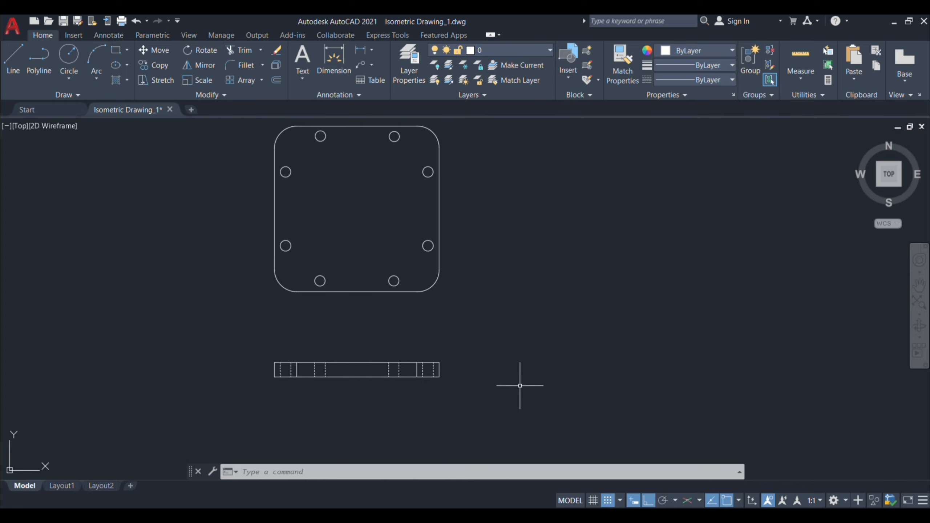
middle_click_drag(500, 384, 495, 386)
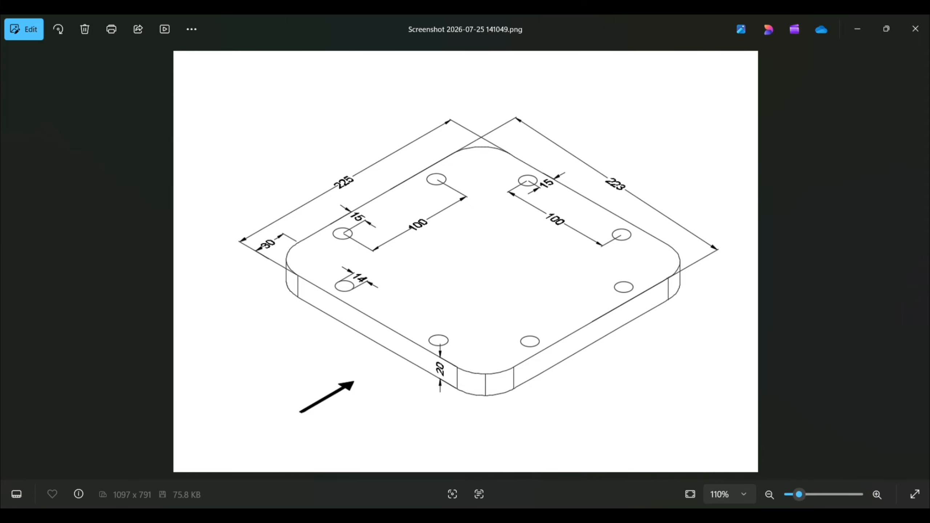
Consult the isometric reference image and draw a 225 horizontal line right of the front view, level with its upper edge
key("alt+Tab")
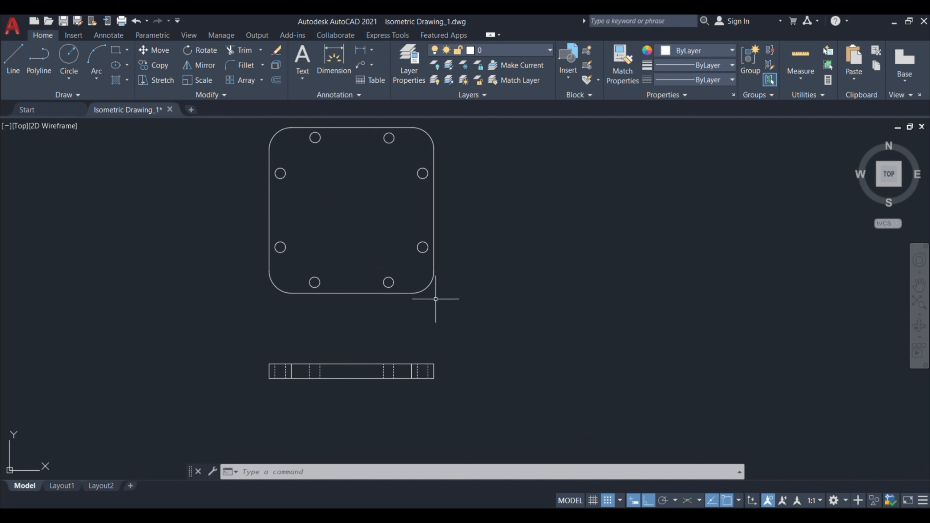
key("alt+Tab")
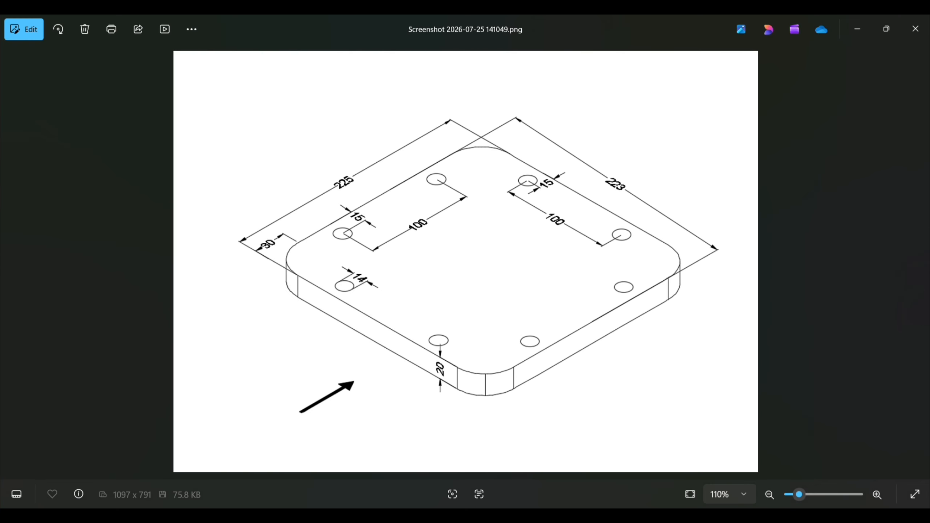
key("alt+Tab")
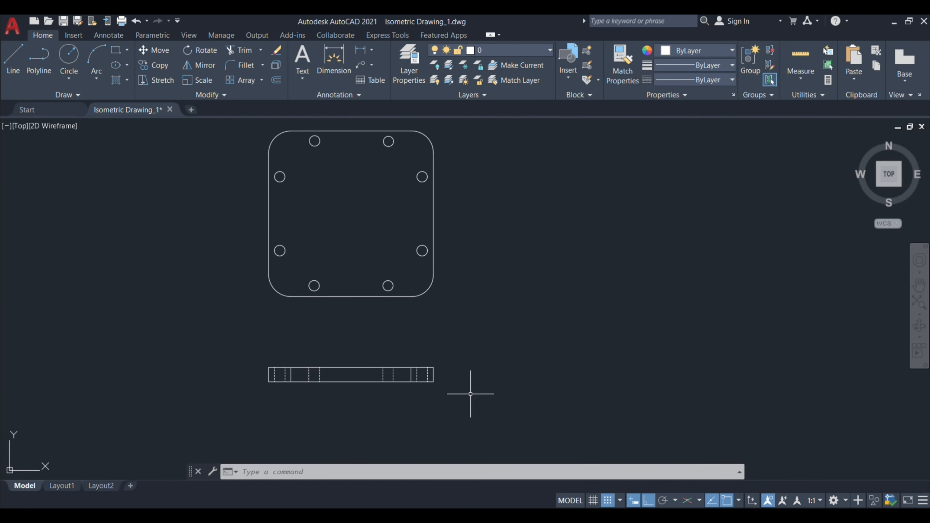
type("l")
key("Return")
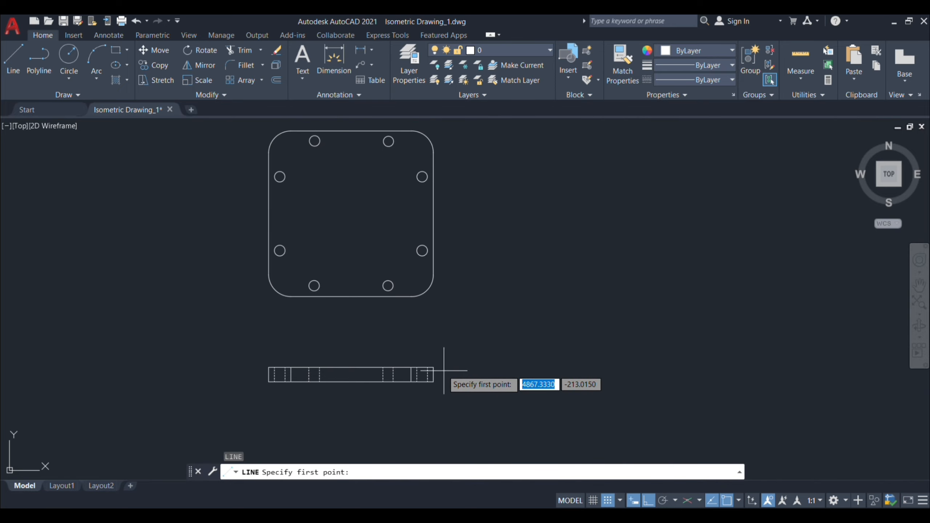
left_click(496, 367)
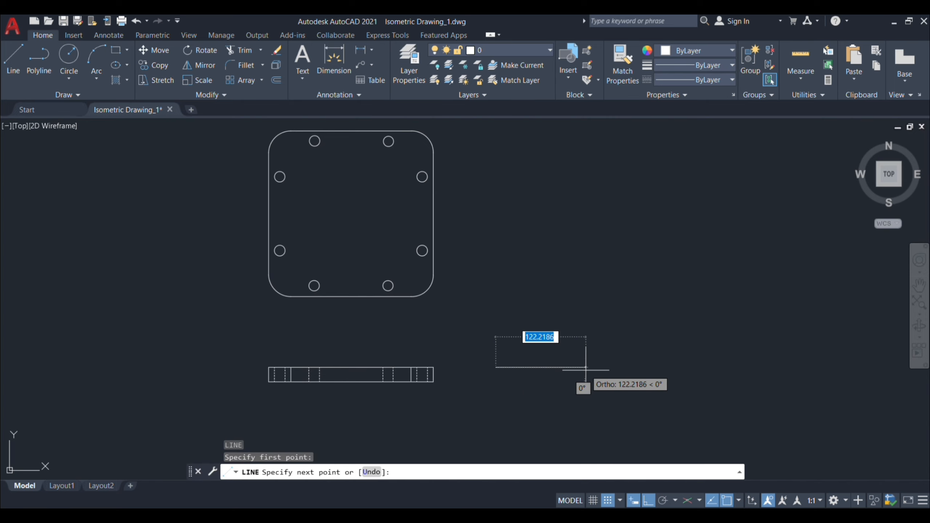
type("22")
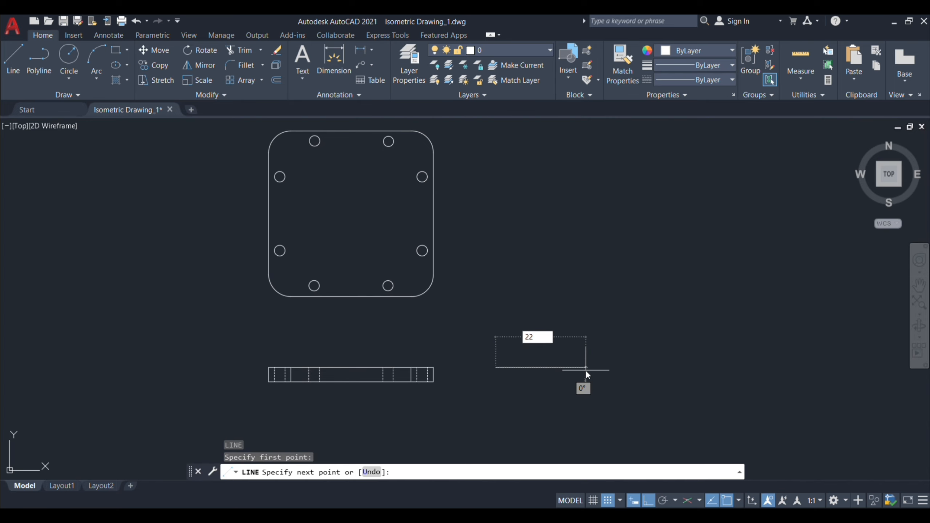
type("5")
key("Return")
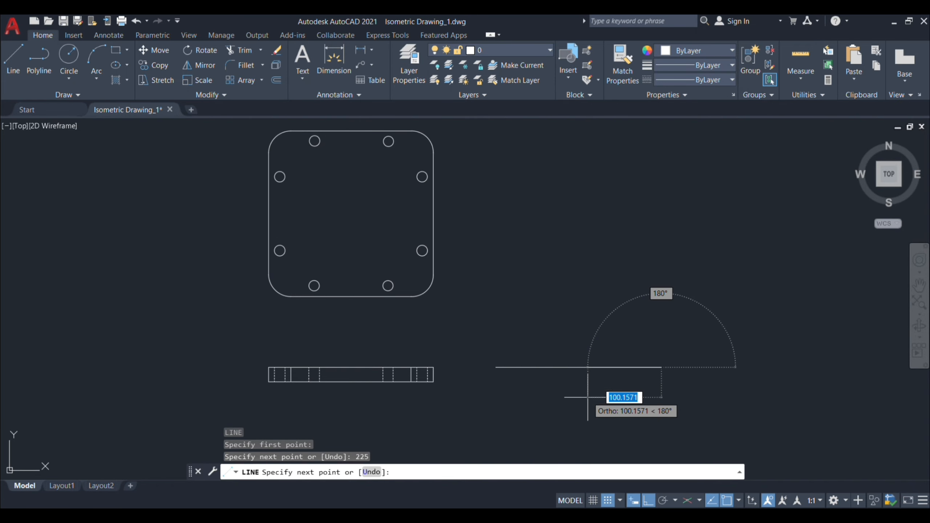
Complete the side view rectangle from the 225 line, with its lower edge level with the front view's lower edge
middle_click_drag(659, 387, 665, 341)
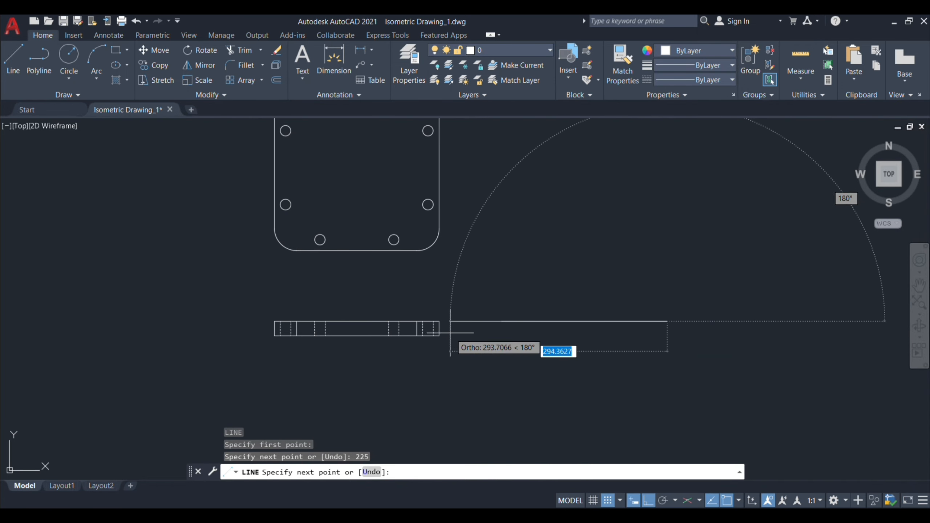
left_click(667, 336)
left_click(499, 335)
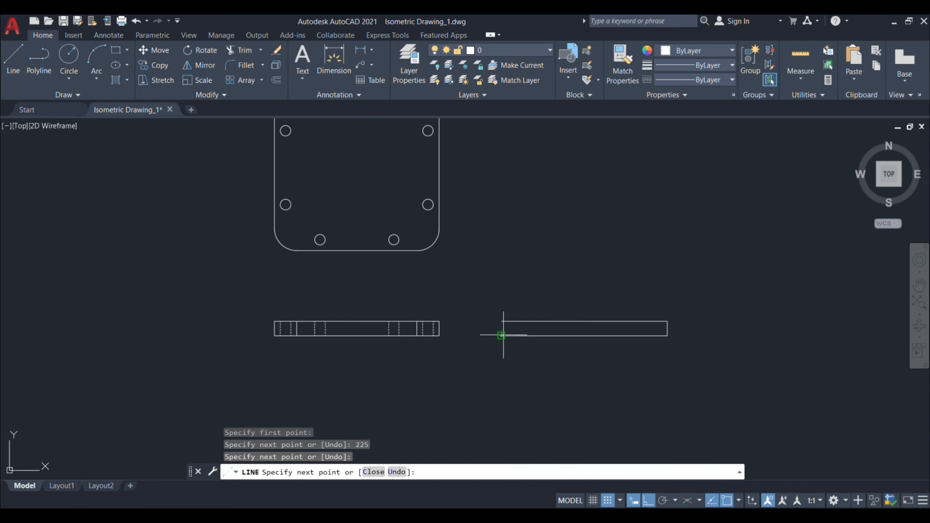
key("Return")
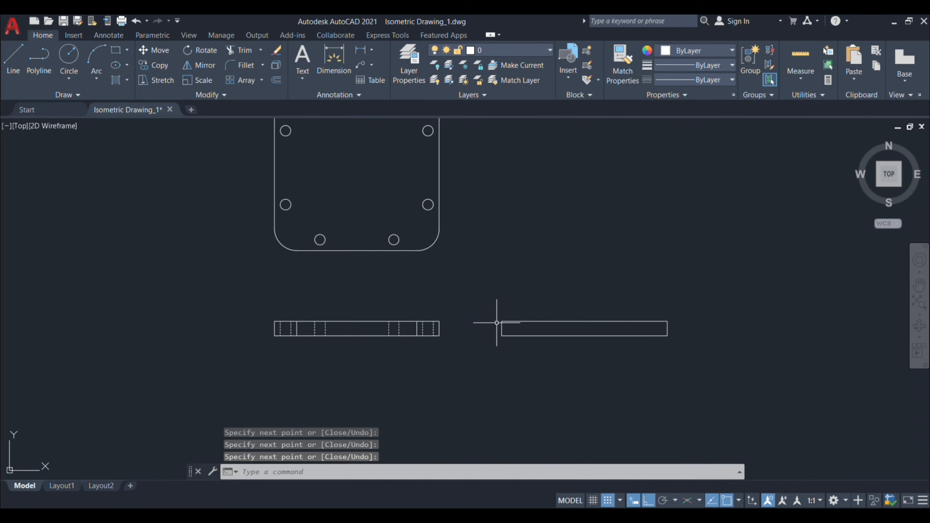
middle_click_drag(489, 311, 490, 345)
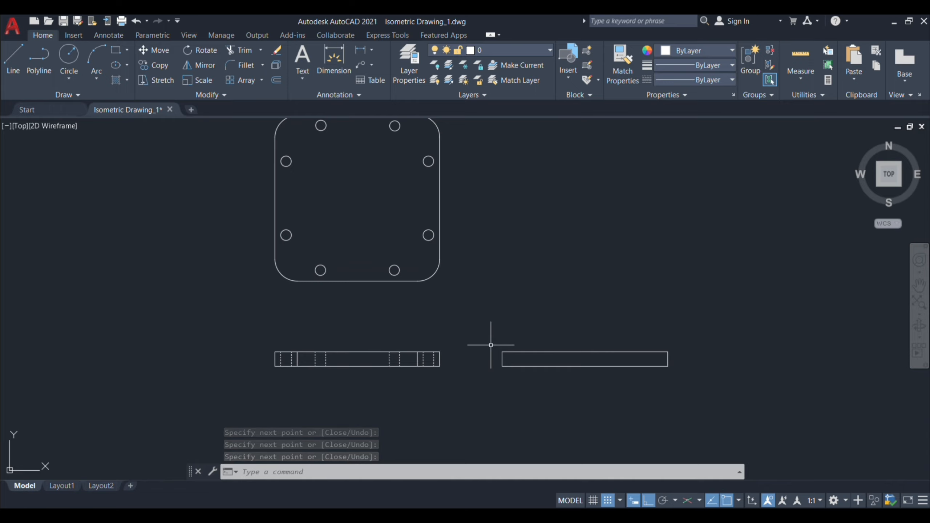
middle_click_drag(487, 329, 491, 364)
scroll(461, 322, "up", 2)
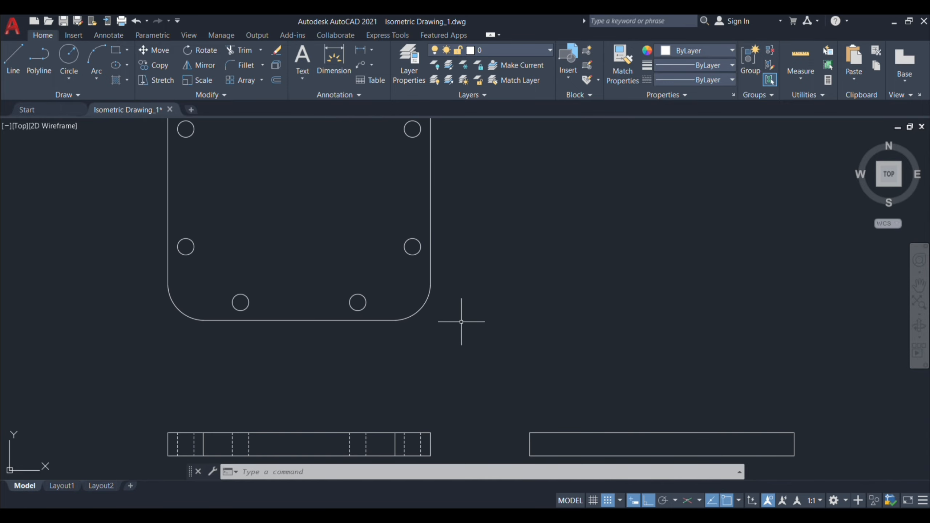
Consult the isometric reference image and draw a vertical line across the side view between the midpoints of its long edges
middle_click_drag(461, 321, 447, 321)
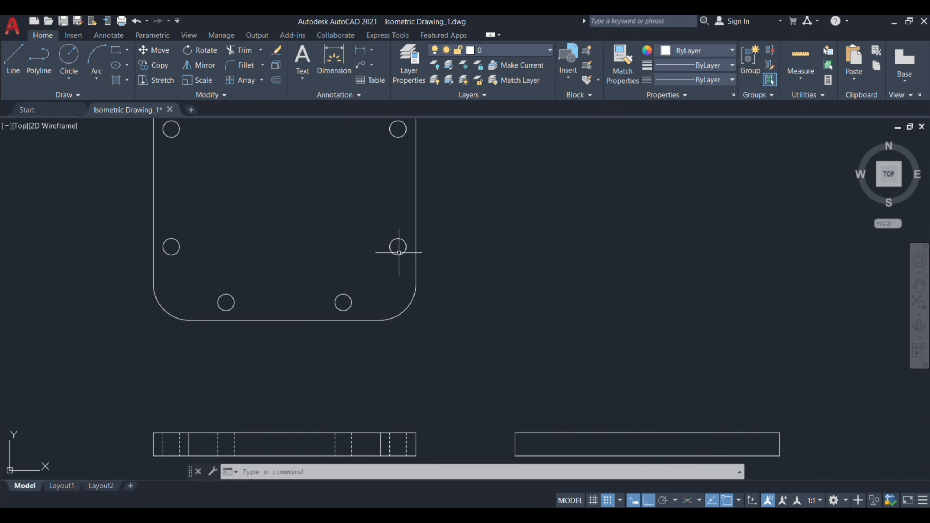
scroll(398, 247, "down", 2)
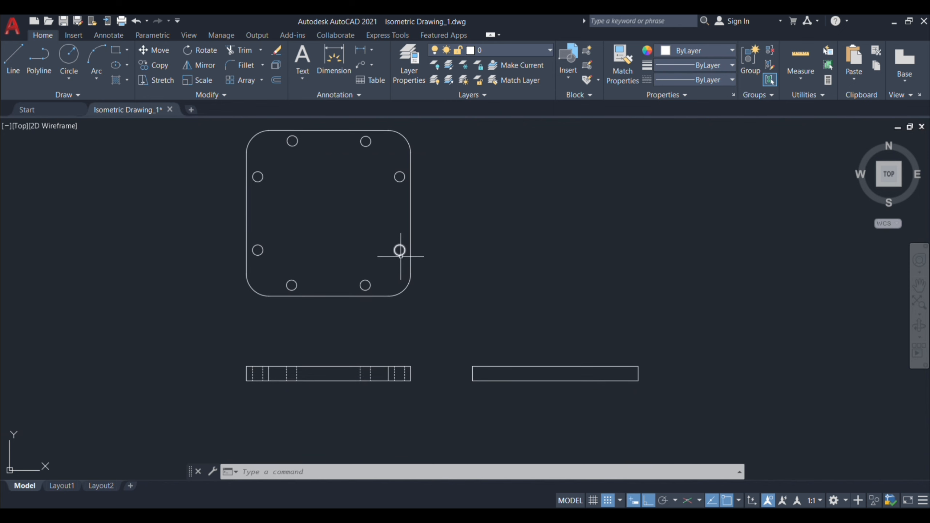
key("alt+Tab")
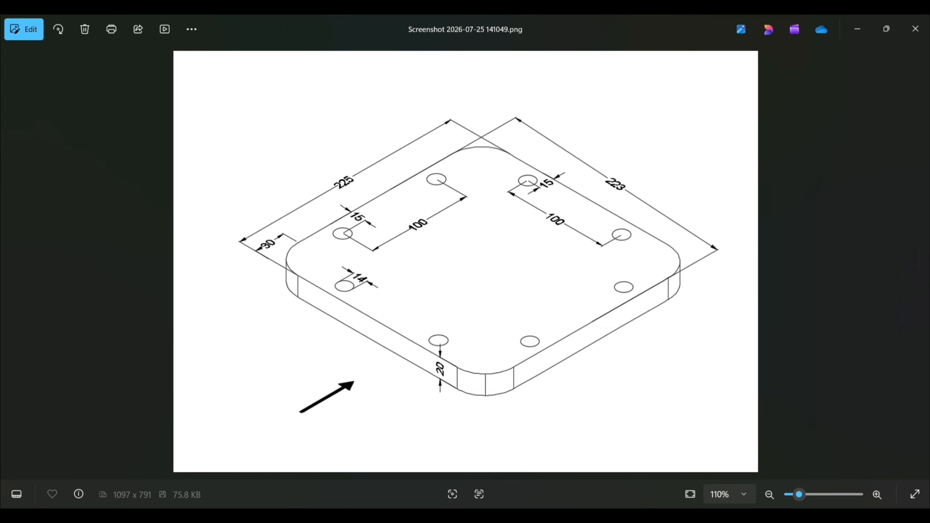
left_click(627, 516)
middle_click_drag(540, 334, 523, 330)
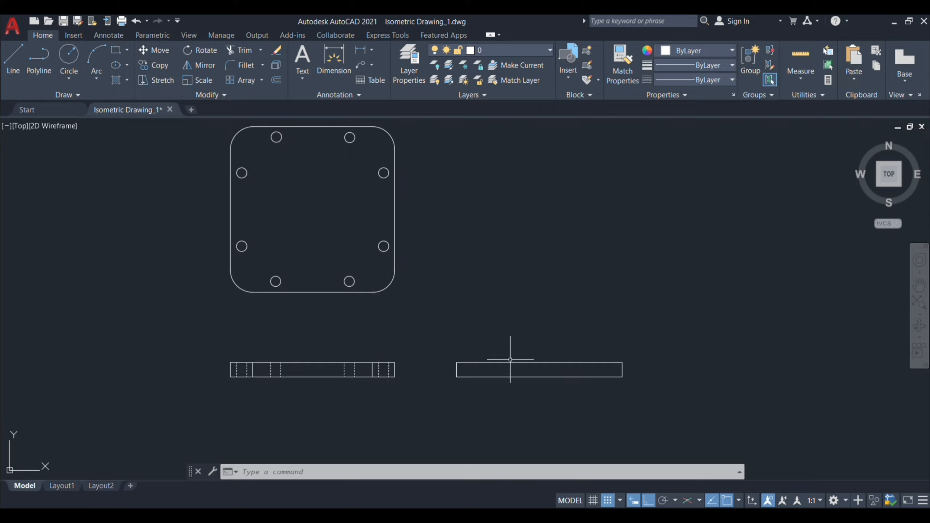
scroll(510, 359, "down", 2)
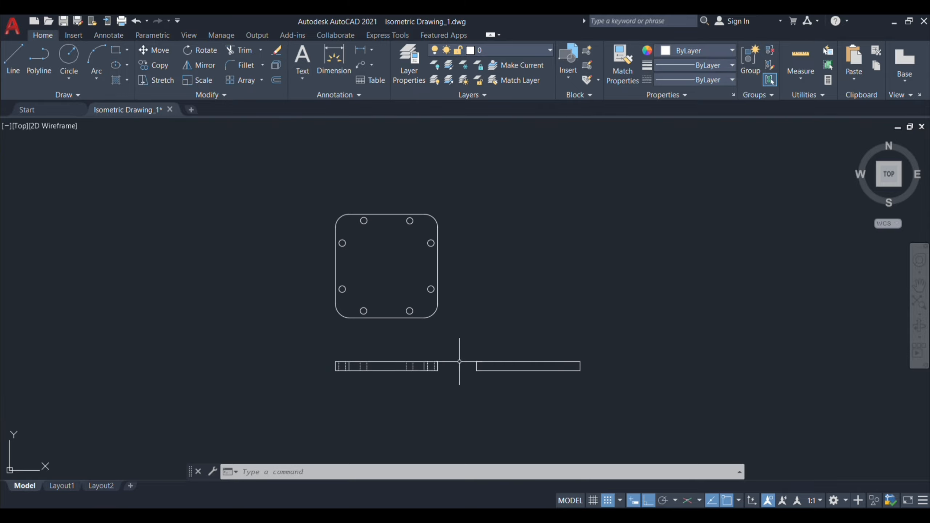
scroll(461, 365, "up", 2)
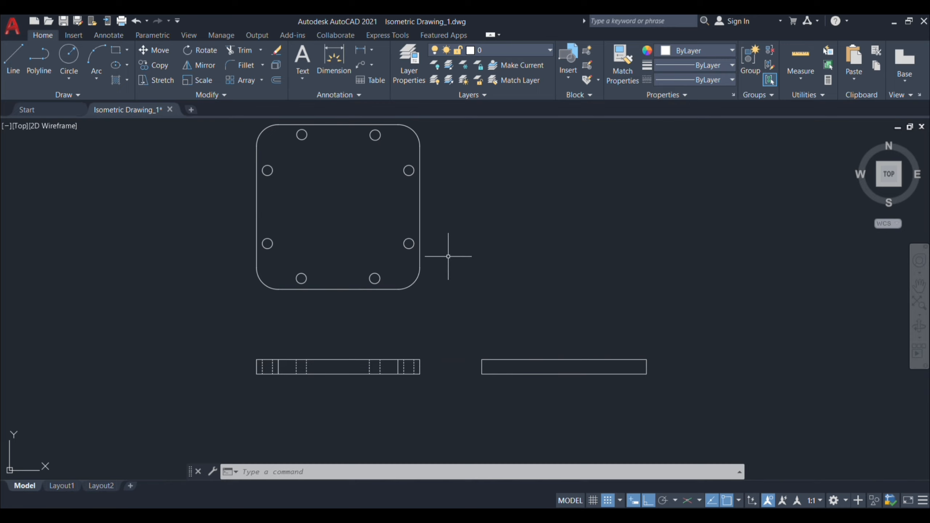
scroll(575, 374, "up", 2)
key("Return")
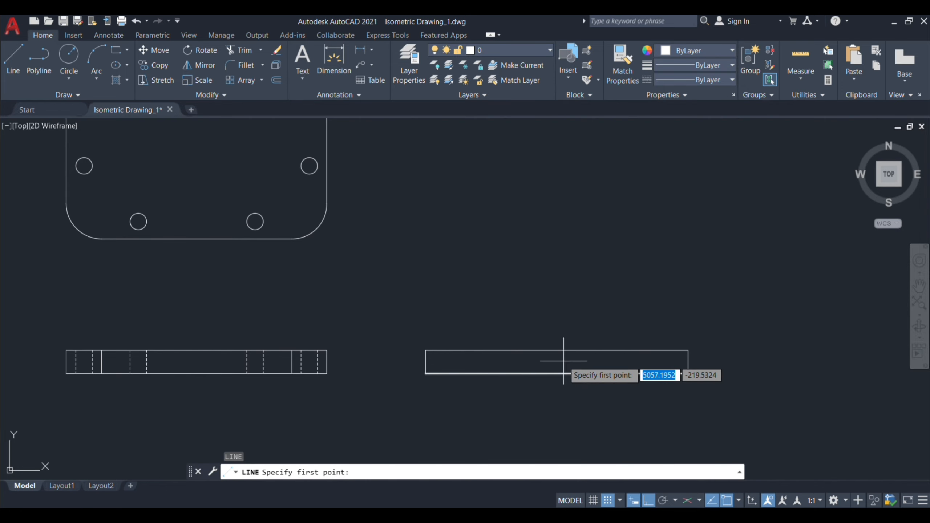
left_click(557, 374)
left_click(556, 350)
key("Return")
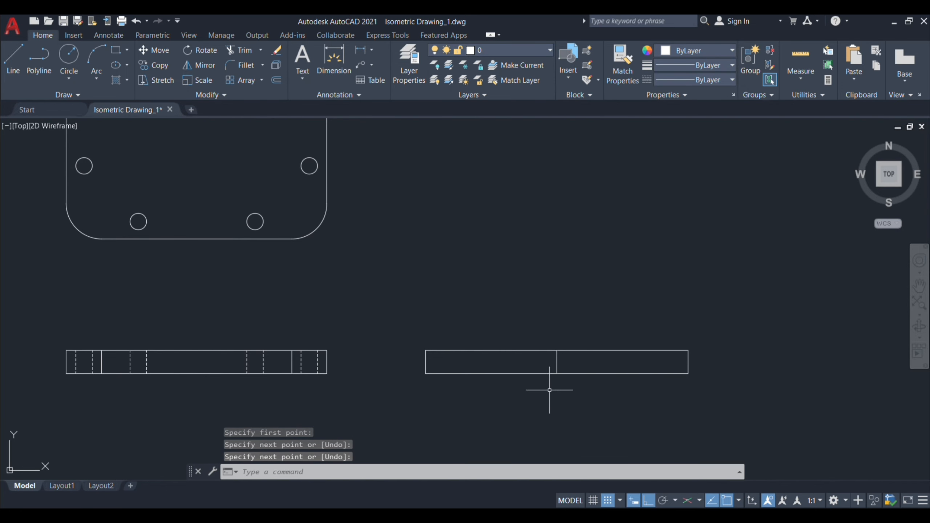
Offset the side view's vertical middle line by 50 to both sides
scroll(549, 385, "down", 3)
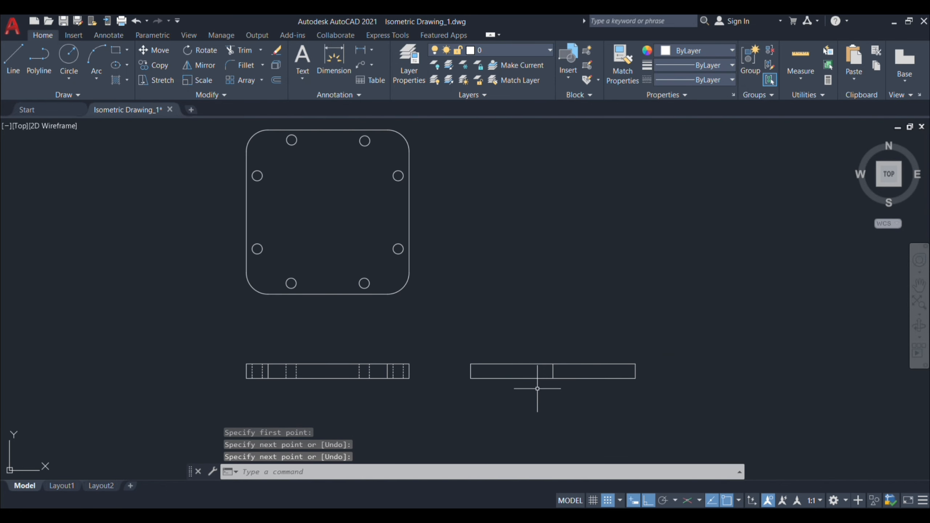
type("o")
key("Return")
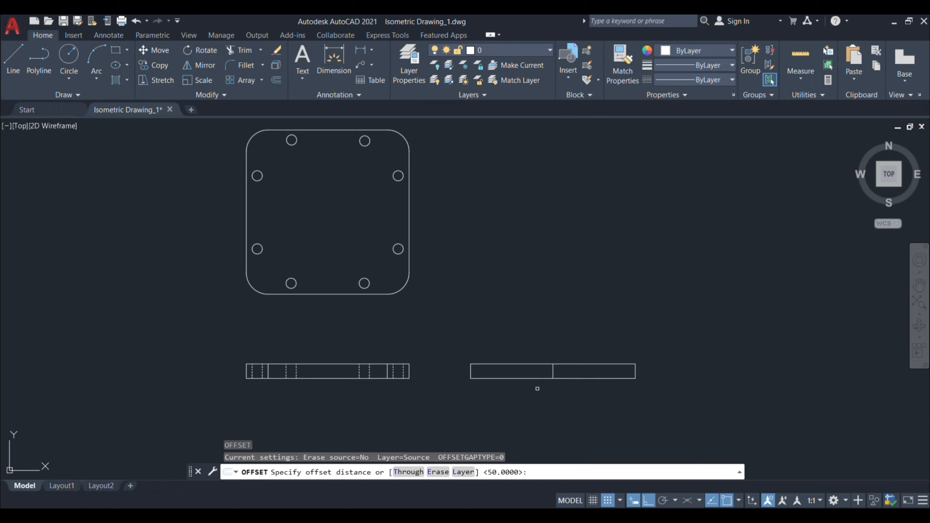
key("Return")
left_click(553, 373)
left_click(530, 372)
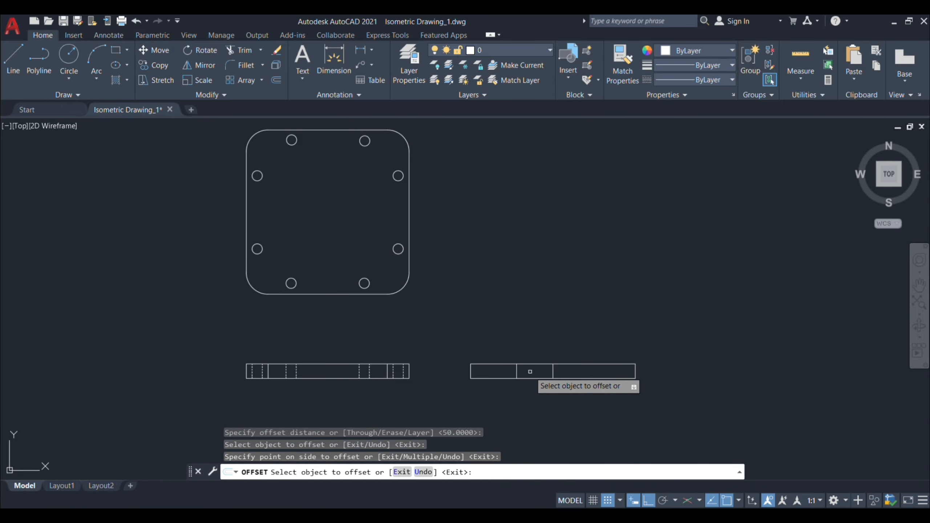
left_click(553, 372)
left_click(586, 368)
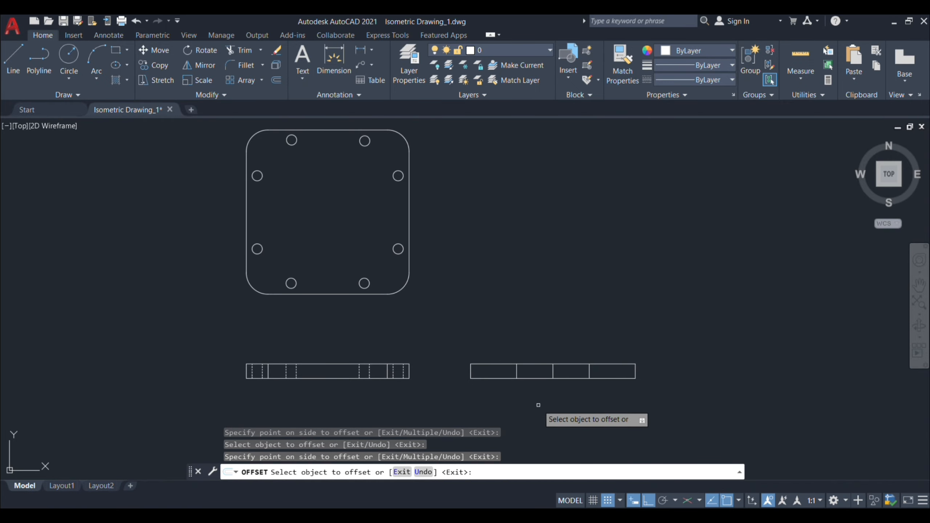
scroll(520, 382, "up", 2)
key("Return")
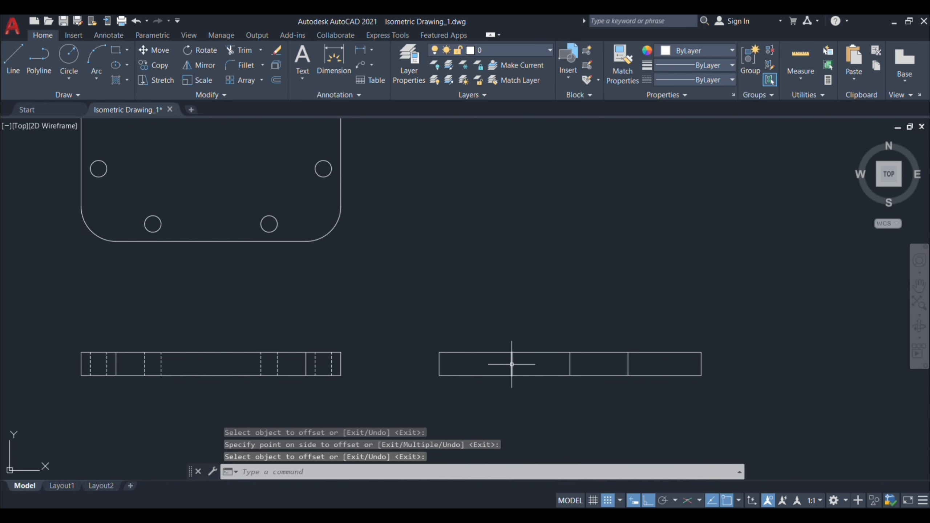
Offset the side view's left hole centre line by 7 to both sides
left_click(512, 364)
type("o")
key("Return")
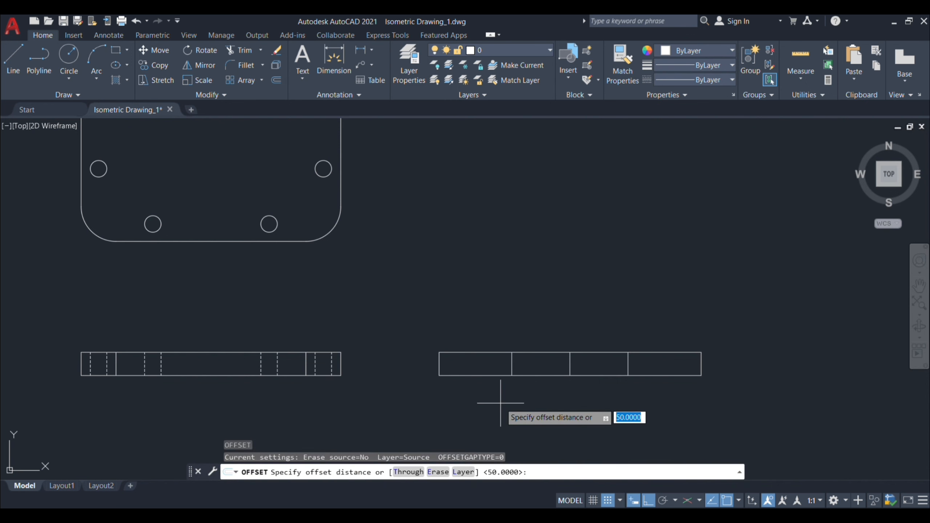
type("7")
key("Return")
left_click(502, 377)
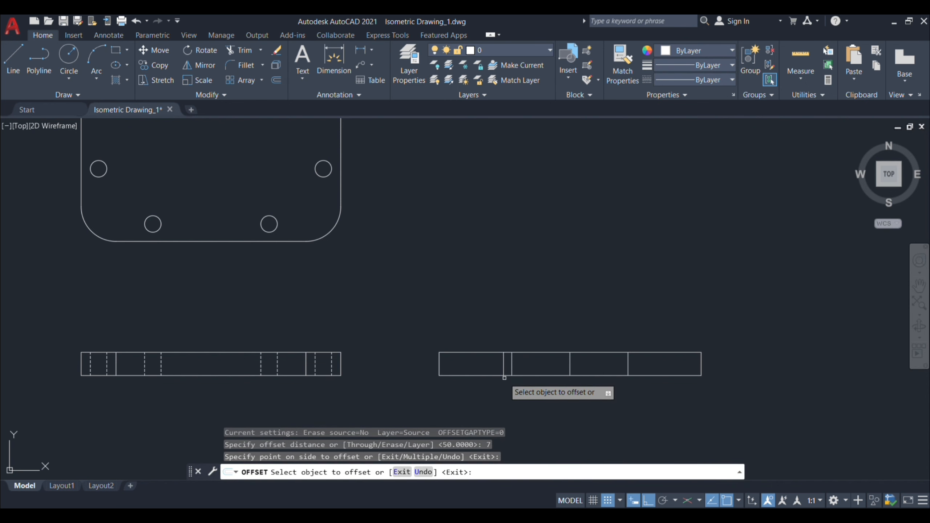
left_click(511, 368)
left_click(528, 368)
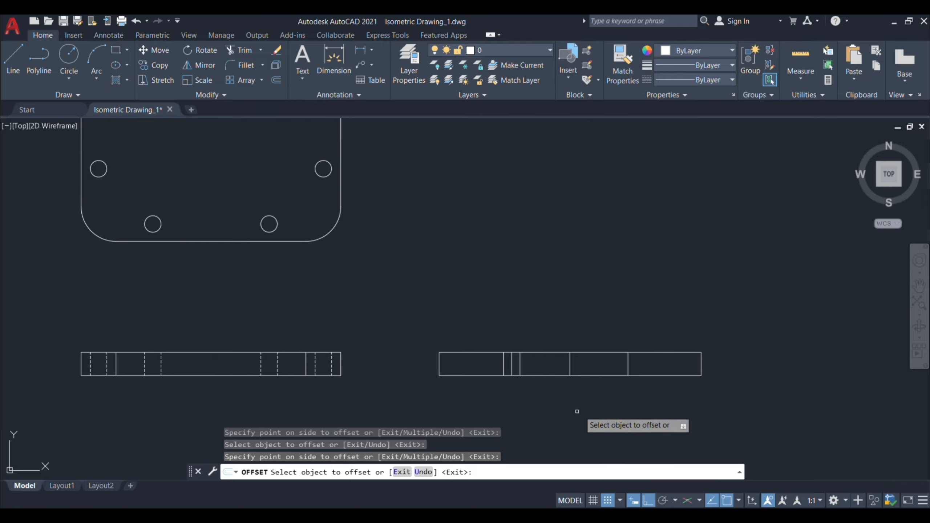
Offset the side view's right hole centre line by 7 to both sides
left_click(627, 364)
left_click(619, 363)
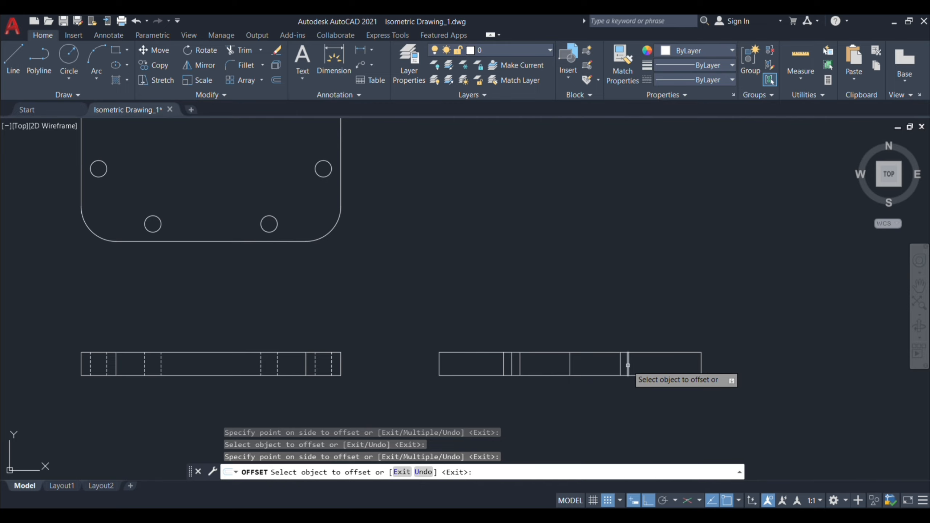
left_click(629, 365)
left_click(646, 370)
key("Return")
Select the four hole edge lines of the side view and set their linetype to HIDDEN
scroll(480, 377, "up", 4)
left_click(539, 346)
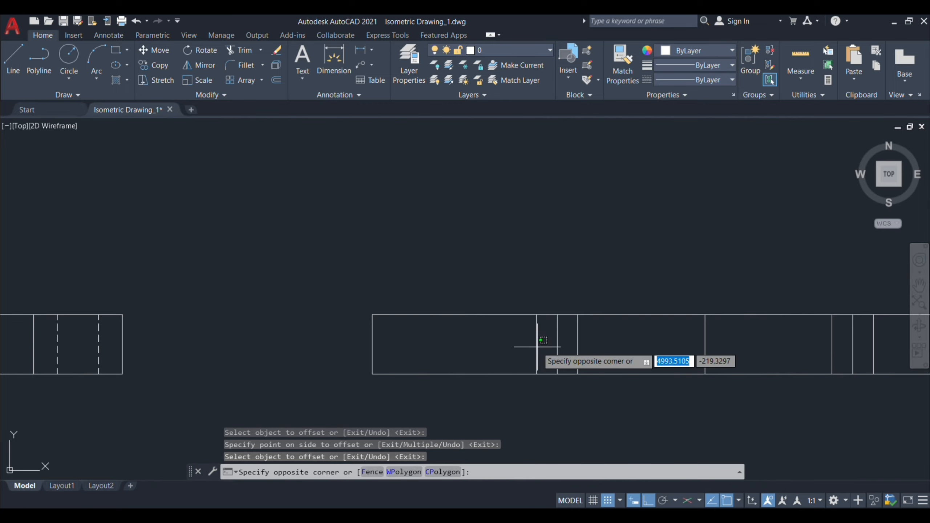
left_click(531, 344)
left_click(576, 352)
left_click(585, 347)
left_click(582, 345)
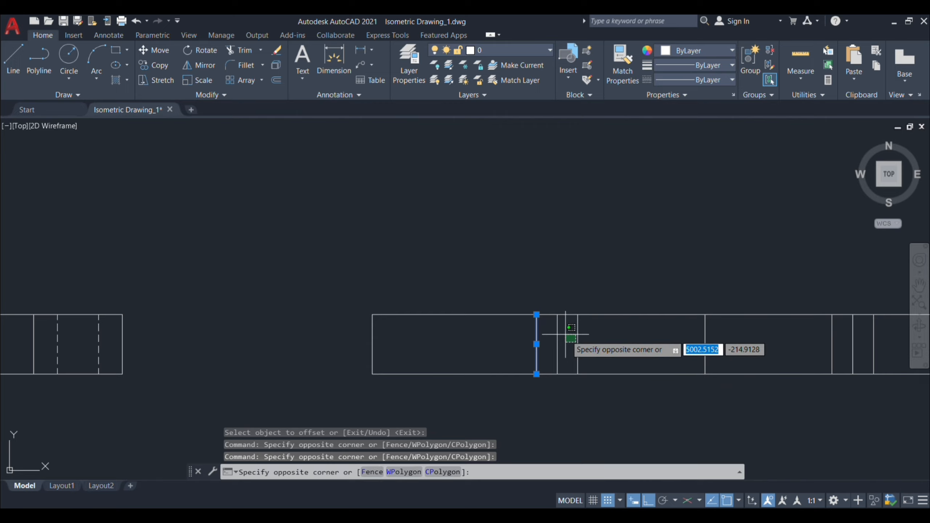
left_click(581, 346)
left_click(589, 357)
left_click(572, 344)
scroll(593, 354, "down", 2)
middle_click_drag(723, 348, 664, 348)
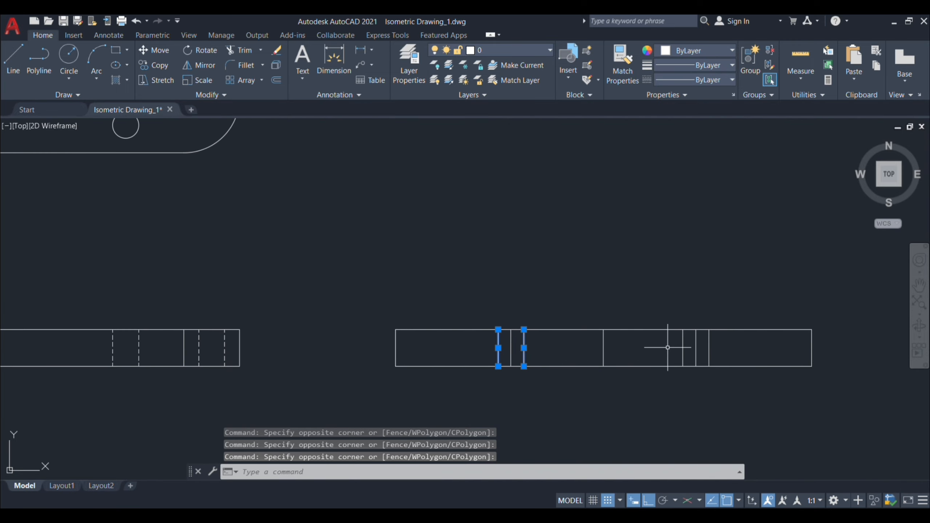
left_click(681, 349)
left_click(709, 350)
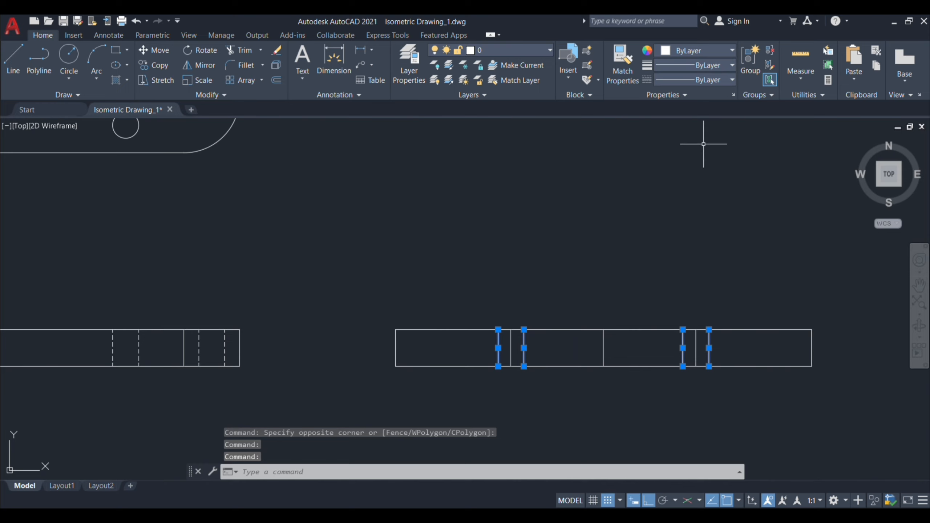
left_click(709, 79)
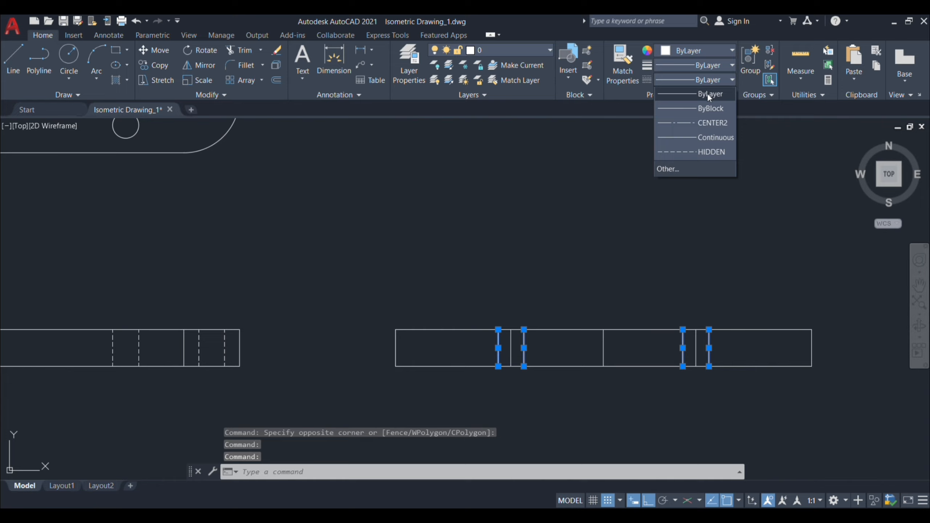
left_click(698, 151)
Set the linetype scale of the four side view hole lines to 10, then close their properties and deselect them
type("PR")
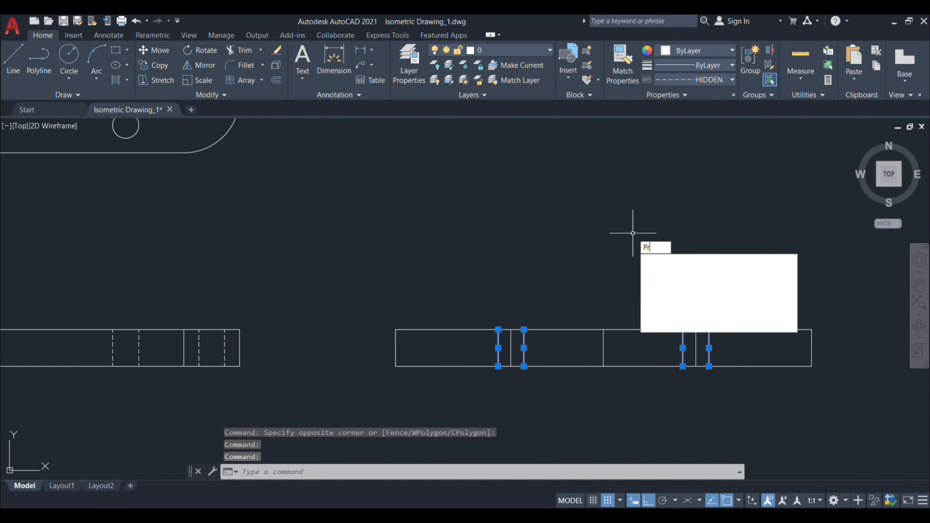
key("Return")
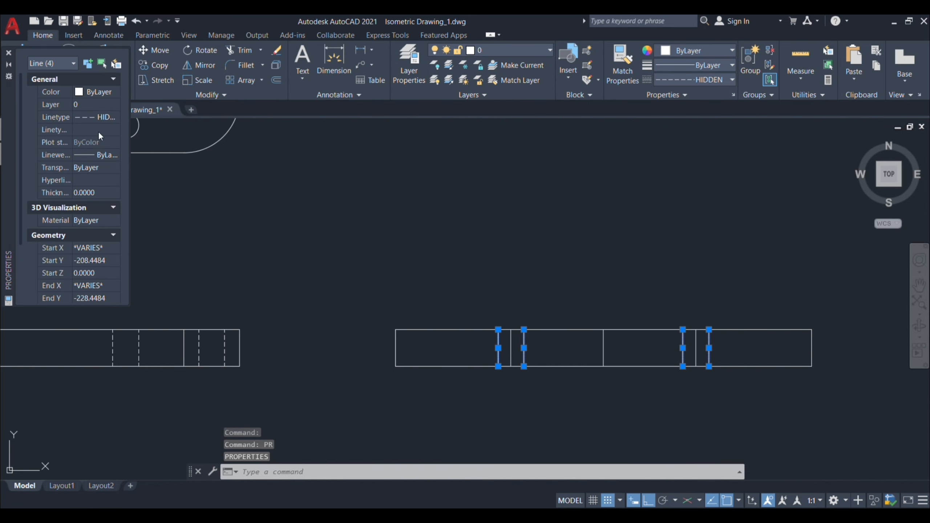
left_click(99, 131)
type("0")
key("Return")
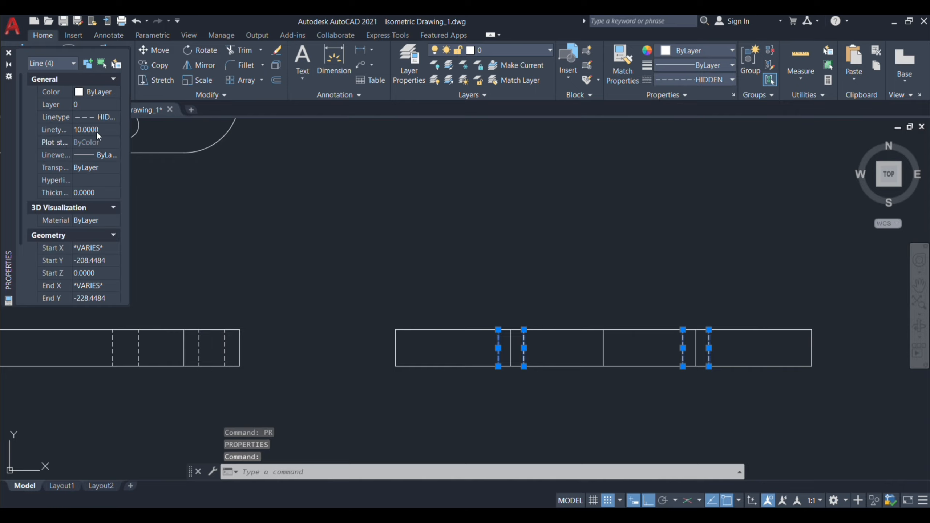
left_click(8, 56)
key("Escape")
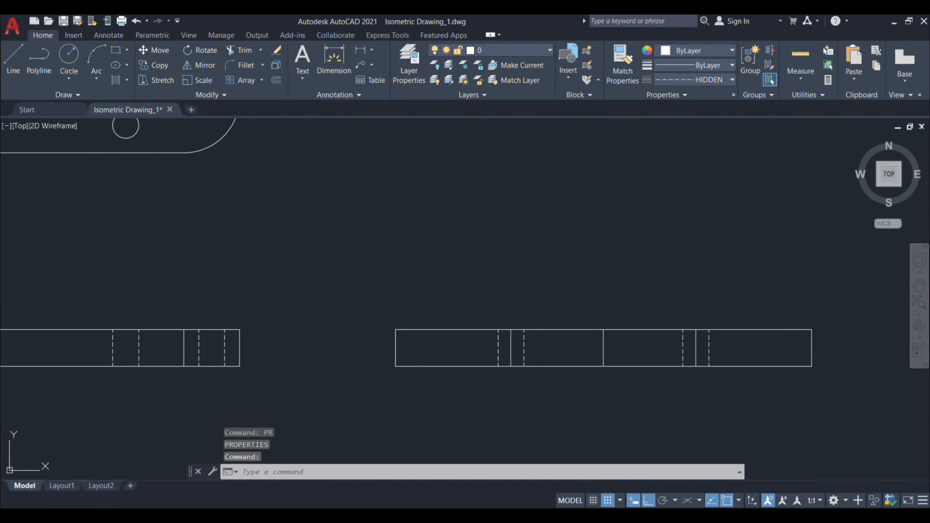
Compare the side view's hole lines with the top view and the isometric reference image
scroll(395, 224, "down", 3)
middle_click_drag(394, 224, 437, 371)
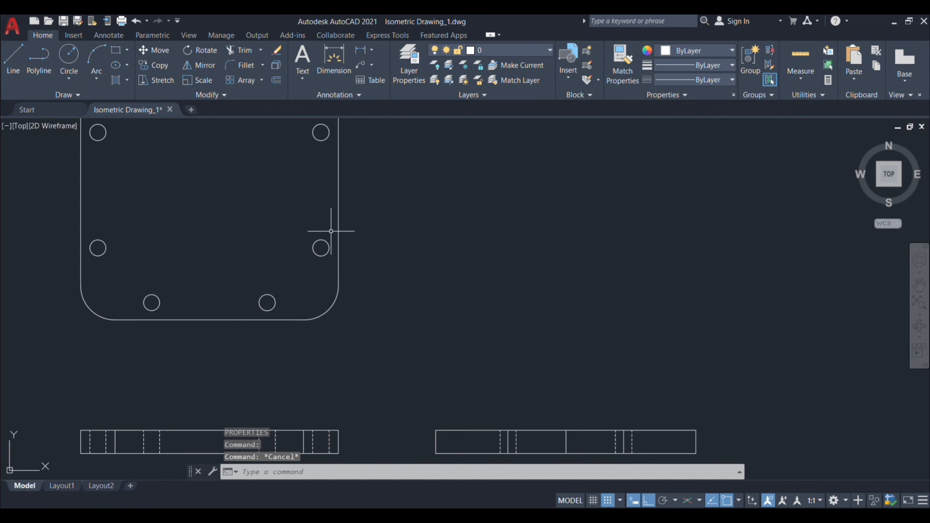
scroll(326, 202, "down", 1)
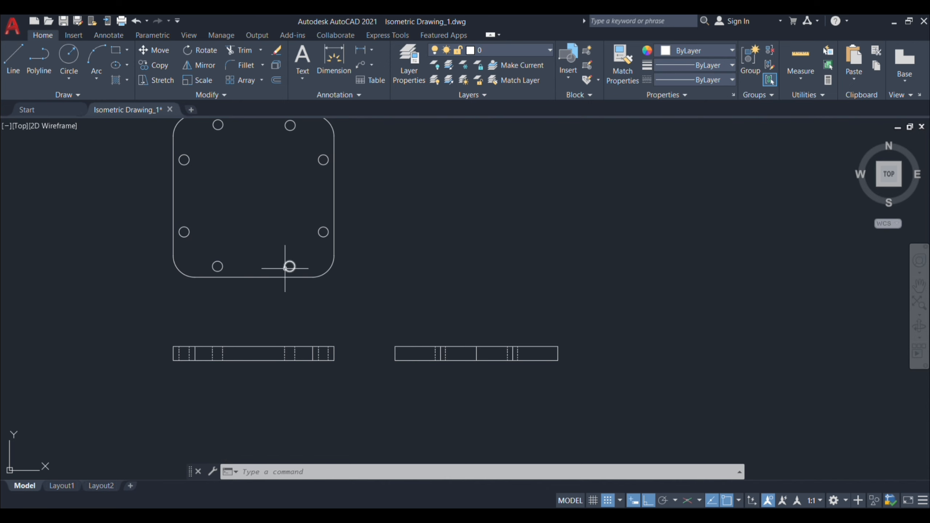
left_click(567, 516)
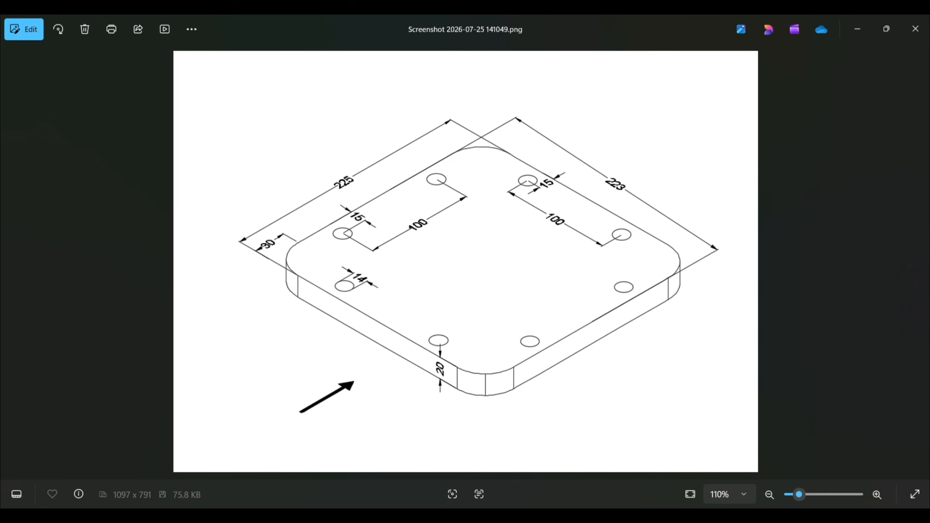
left_click(567, 516)
middle_click_drag(412, 371, 442, 414)
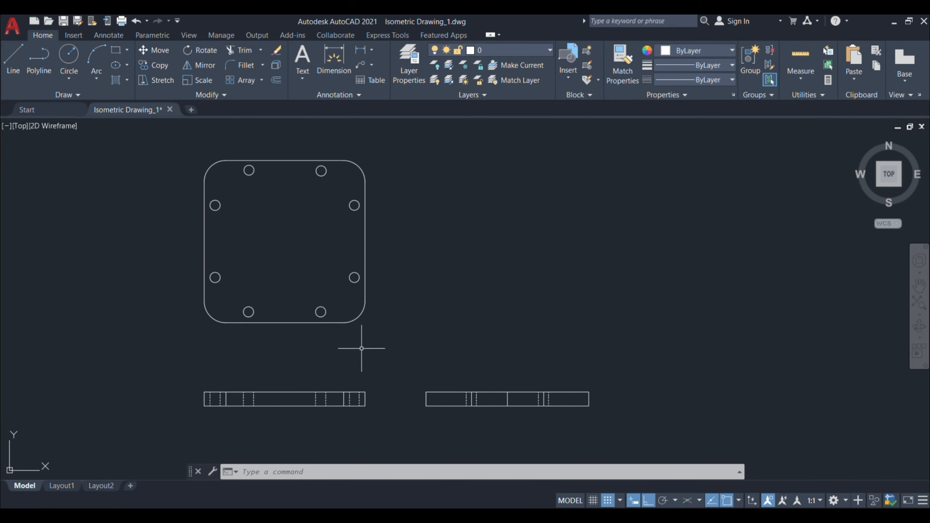
mouse_move(361, 336)
middle_mouse_down()
mouse_move(390, 341)
mouse_move(393, 333)
middle_mouse_up()
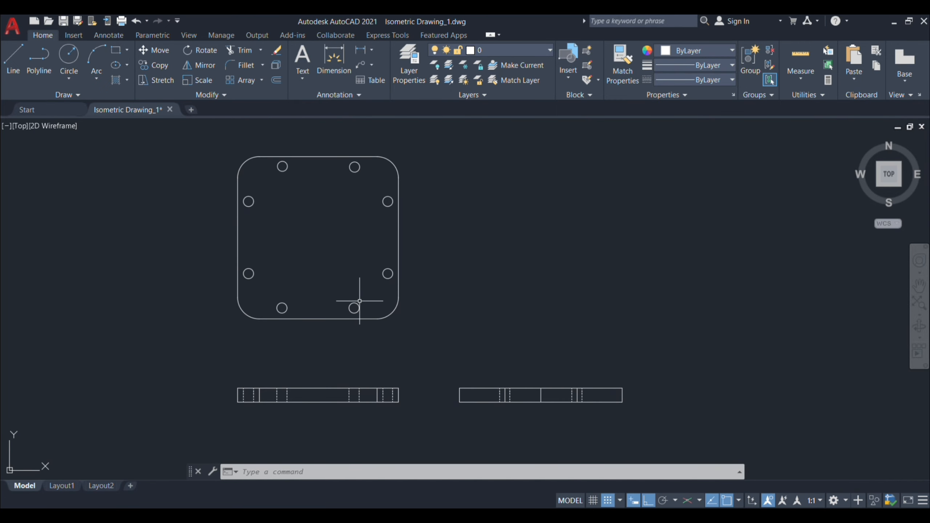
Add a vertical linear dimension from the midpoint of the top view's right edge to the centre of the right-hand hole in the bottom row
type("dli")
key("Return")
left_click(385, 245)
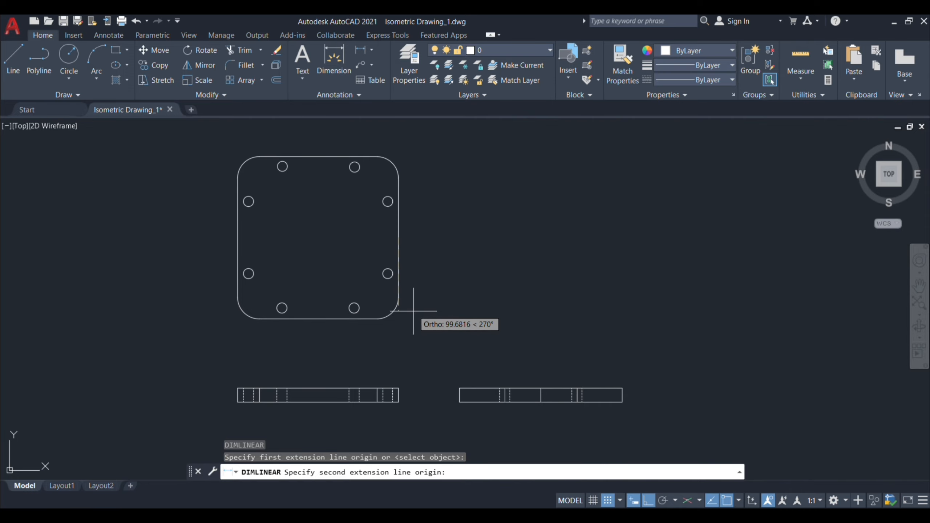
left_click(354, 308)
left_click(474, 290)
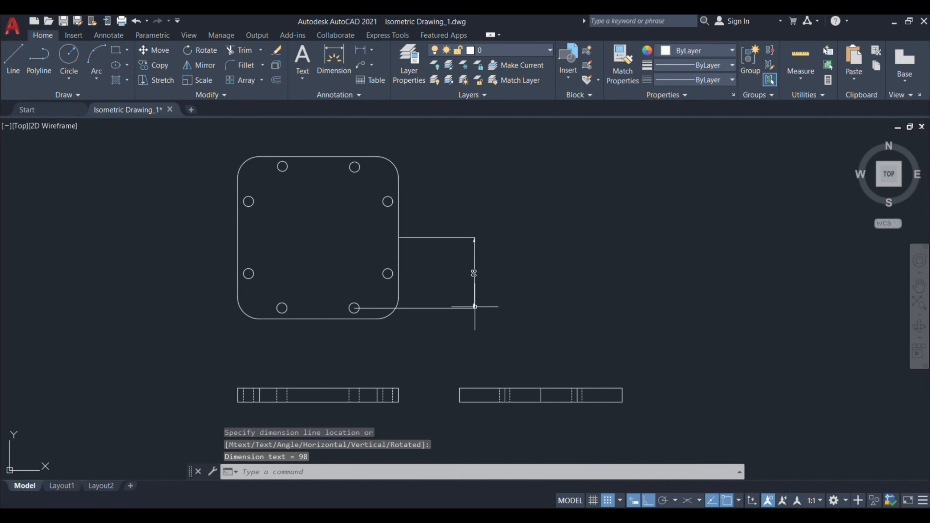
Add a vertical linear dimension from the midpoint of the top view's right edge to the centre of the right-hand hole in the top row
scroll(473, 293, "up", 3)
scroll(473, 280, "down", 3)
middle_click_drag(441, 270, 427, 266)
key("Return")
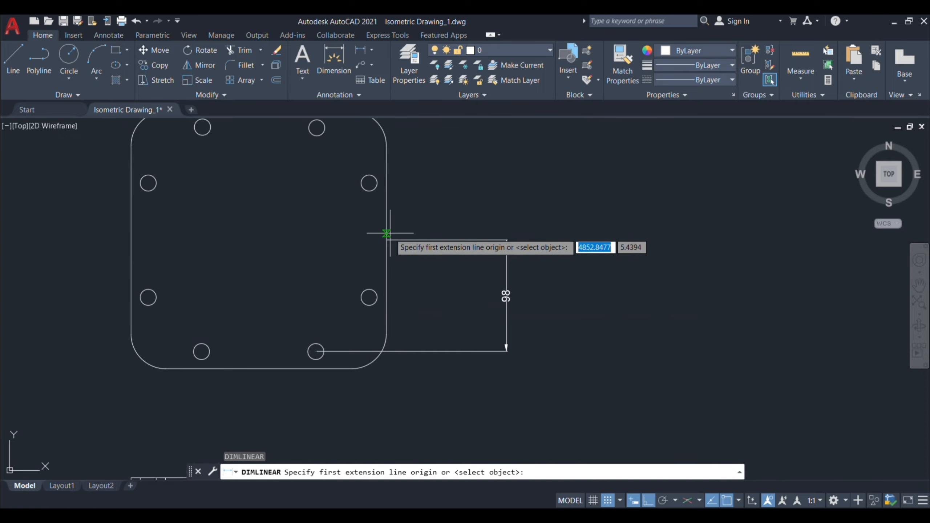
left_click(387, 240)
middle_click_drag(338, 164, 361, 218)
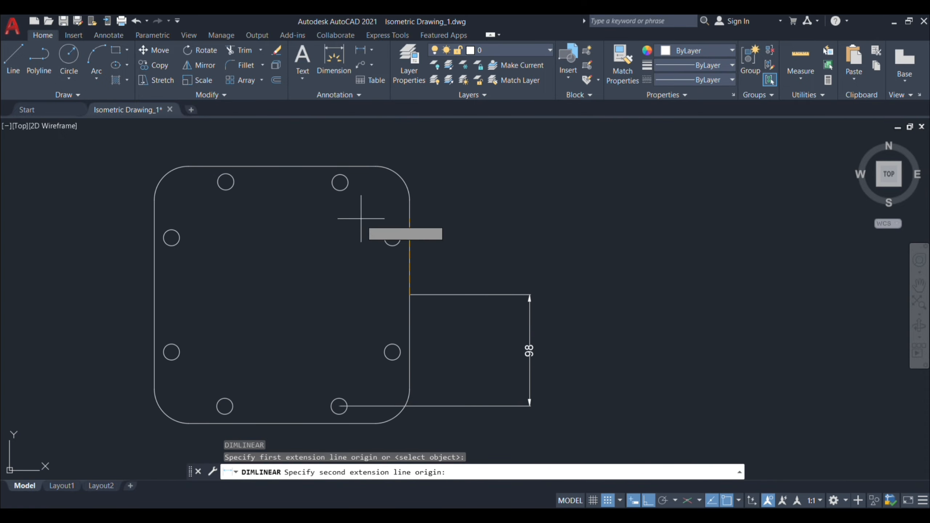
left_click(340, 182)
left_click(484, 236)
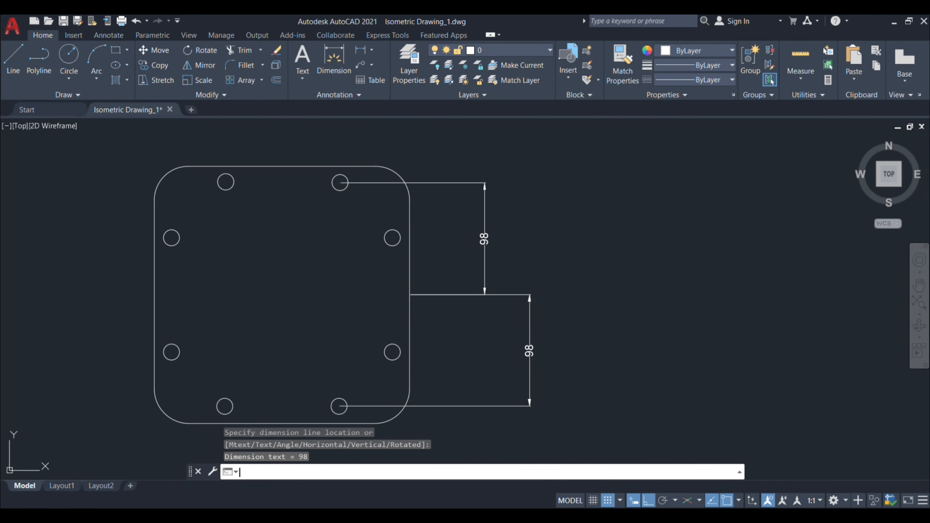
key("Return")
key("Escape")
Offset the side view's middle vertical line by 98 to both sides to mark the outer hole centres
scroll(515, 365, "down", 6)
mouse_move(515, 365)
middle_mouse_down()
mouse_move(500, 232)
mouse_move(527, 355)
middle_mouse_up()
scroll(540, 294, "up", 5)
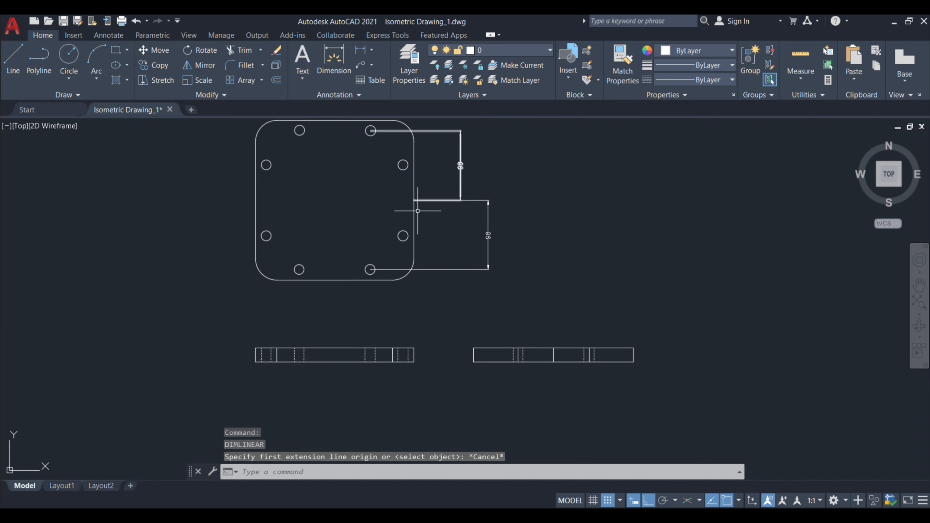
type("o")
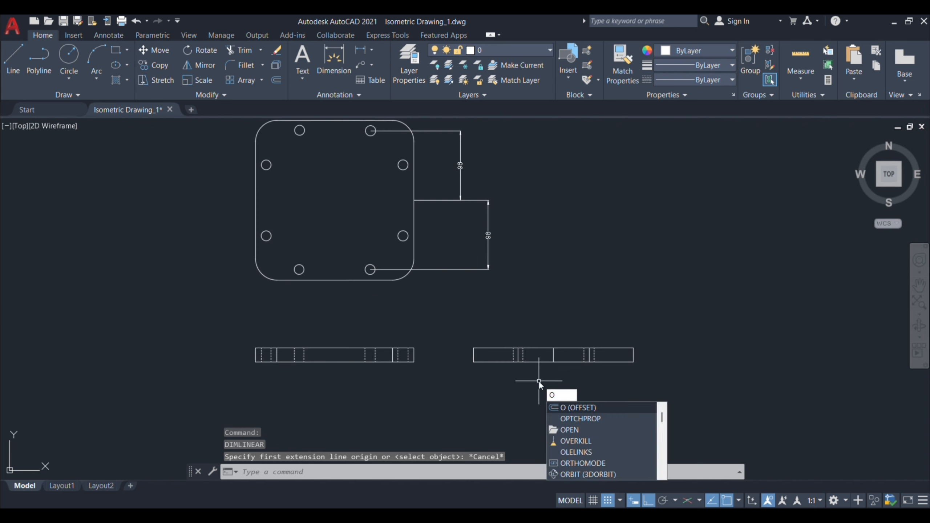
key("Return")
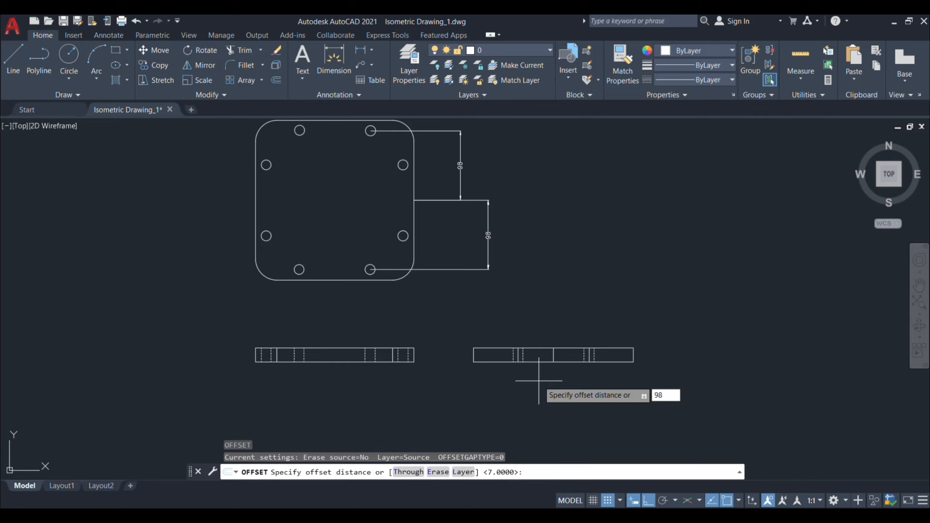
key("Return")
left_click(499, 362)
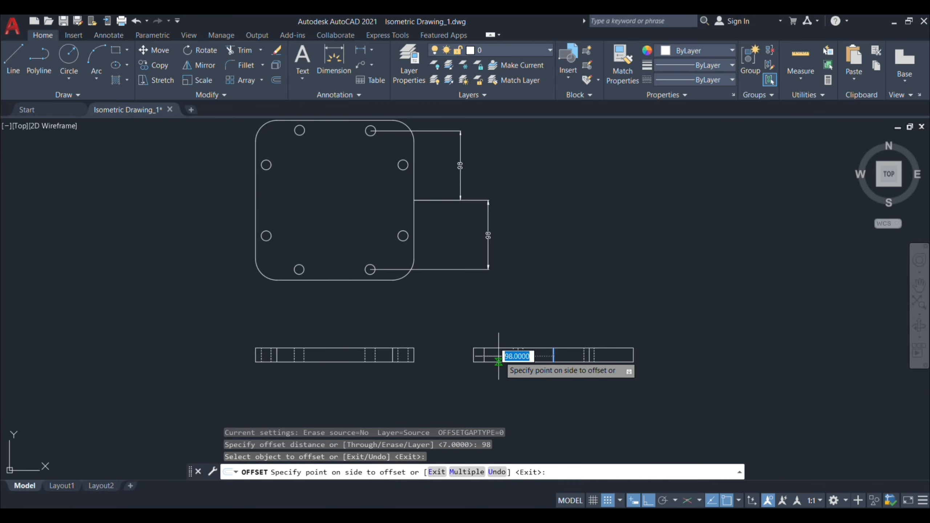
left_click(500, 361)
left_click(554, 358)
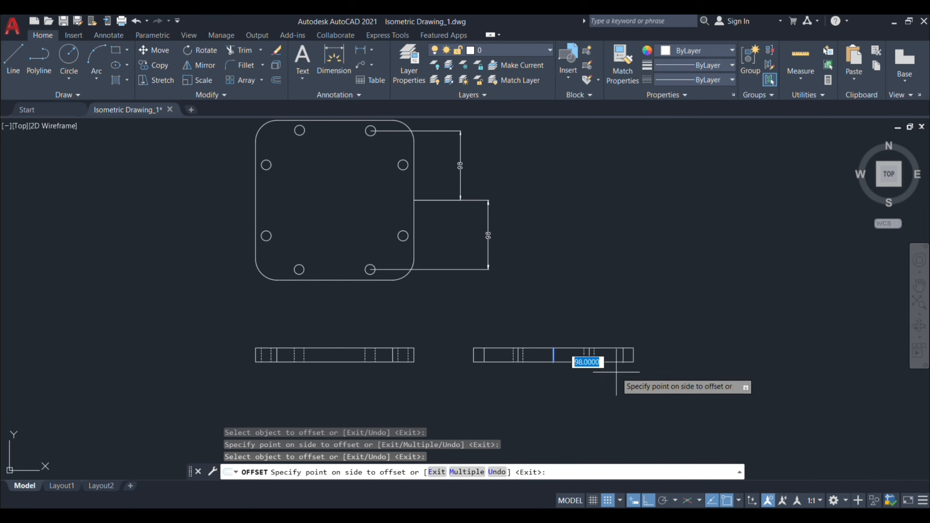
left_click(616, 372)
scroll(504, 366, "up", 4)
key("Return")
Offset each of the side view's two outer hole centre lines by 7 to both sides for the hole edges
middle_click_drag(442, 379, 466, 419)
scroll(465, 418, "down", 4)
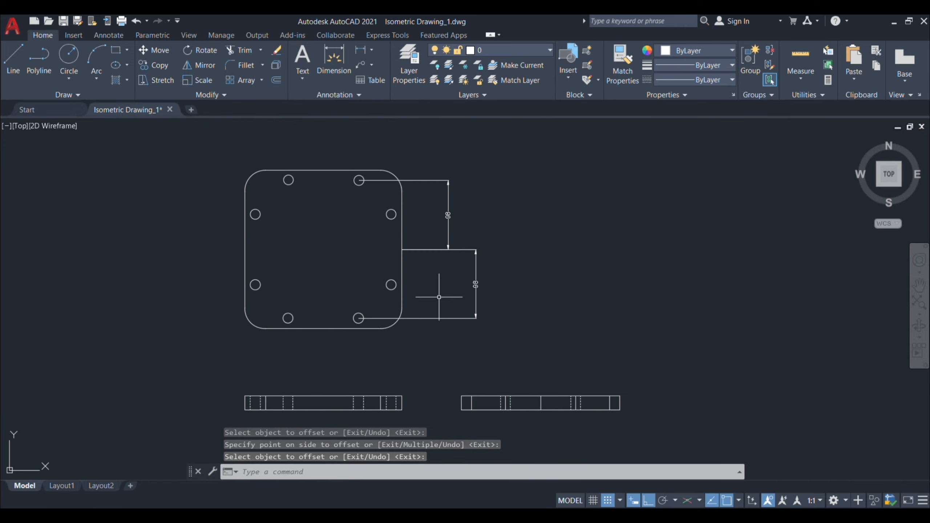
scroll(445, 374, "up", 4)
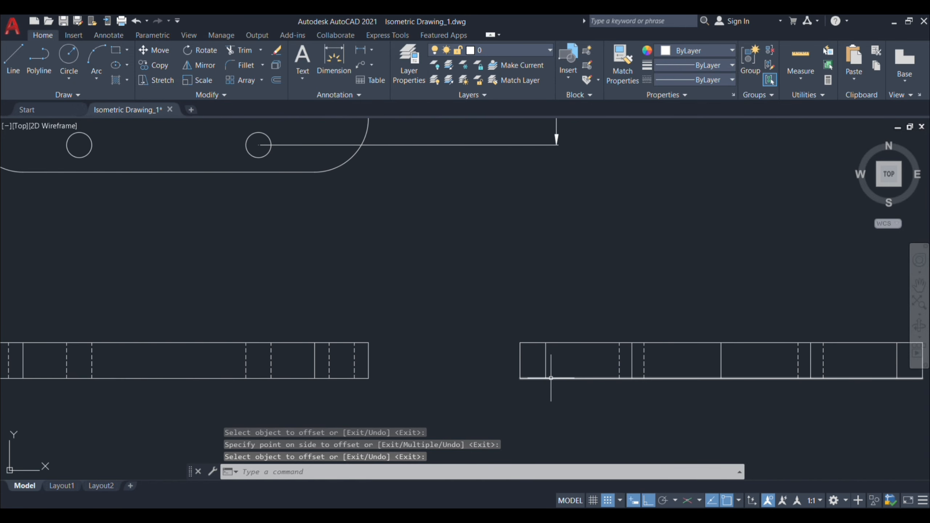
type("o")
key("Return")
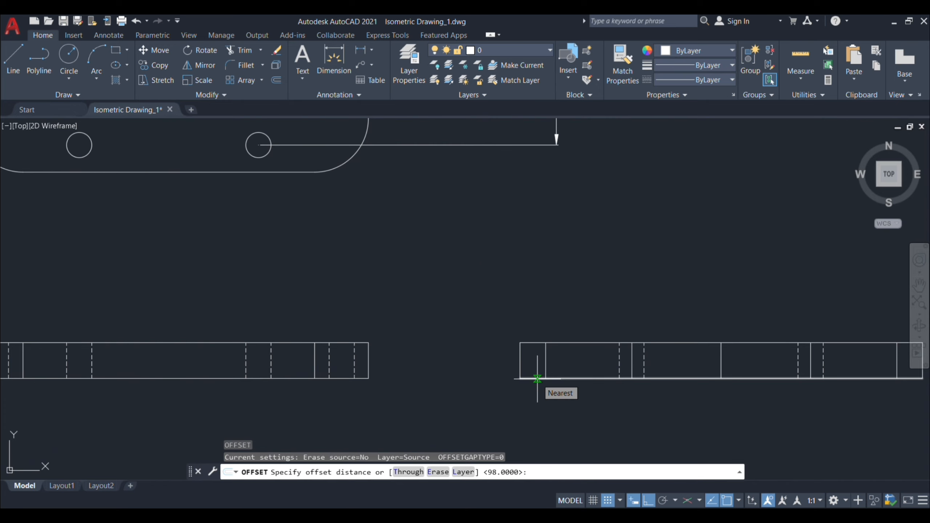
type("7")
key("Return")
left_click(545, 361)
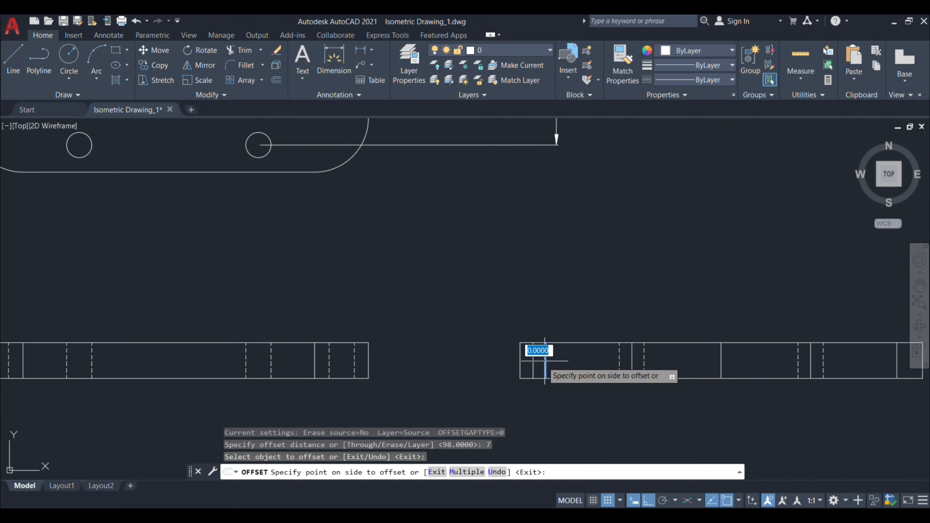
left_click(556, 364)
left_click(558, 363)
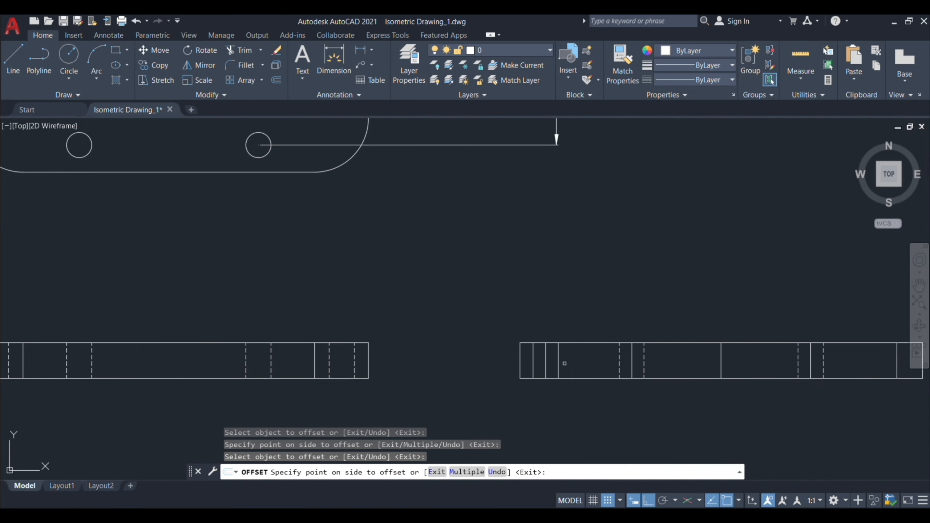
left_click(565, 364)
scroll(511, 372, "down", 2)
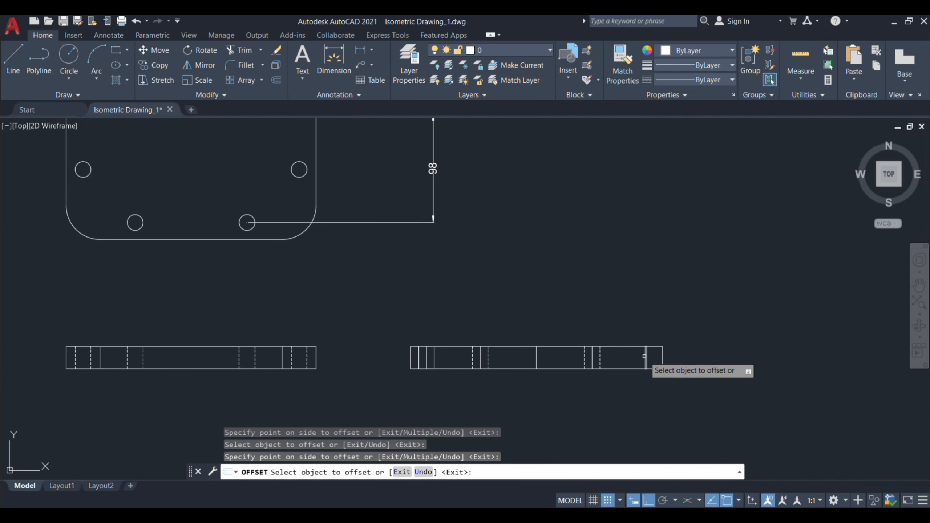
scroll(648, 356, "up", 4)
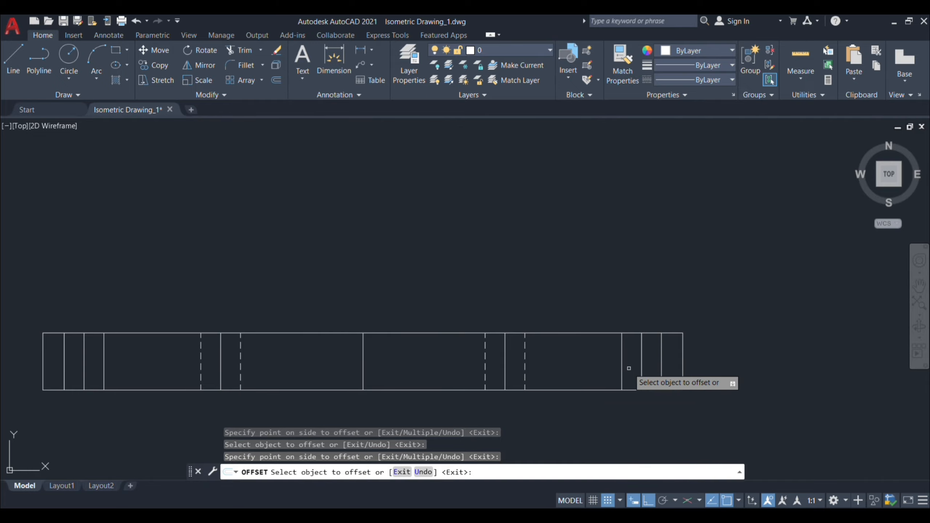
scroll(630, 368, "down", 2)
key("Return")
Select the four outer hole edge lines of the side view and set their linetype to HIDDEN
scroll(512, 352, "up", 5)
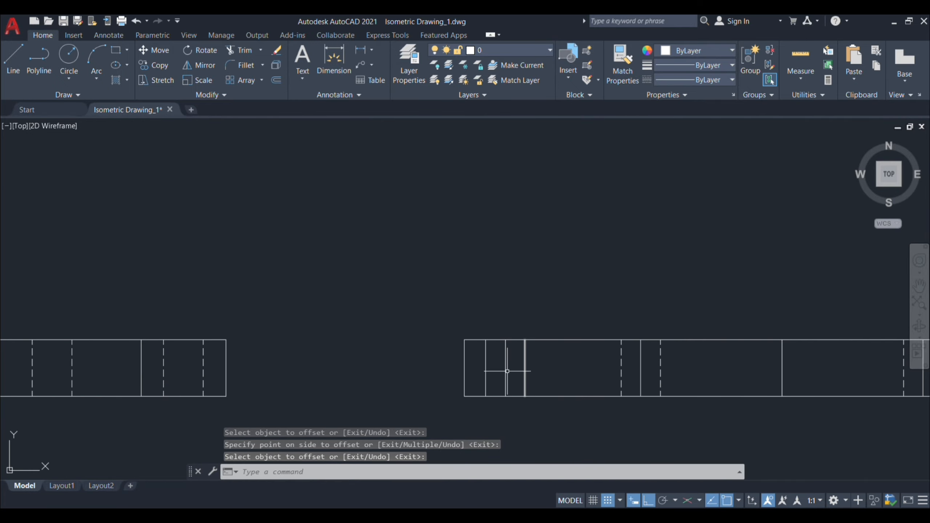
left_click(485, 368)
left_click(520, 366)
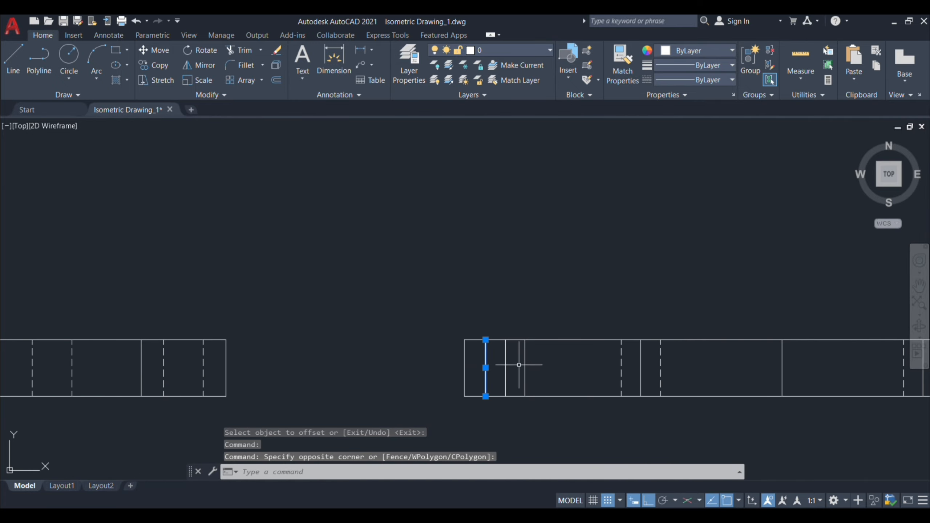
left_click(519, 364)
scroll(517, 370, "down", 4)
scroll(659, 380, "up", 2)
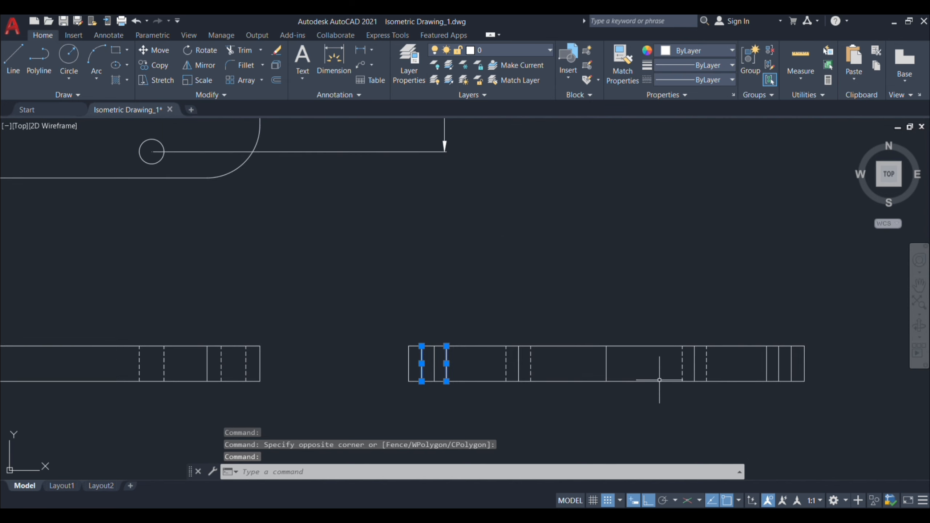
left_click(768, 365)
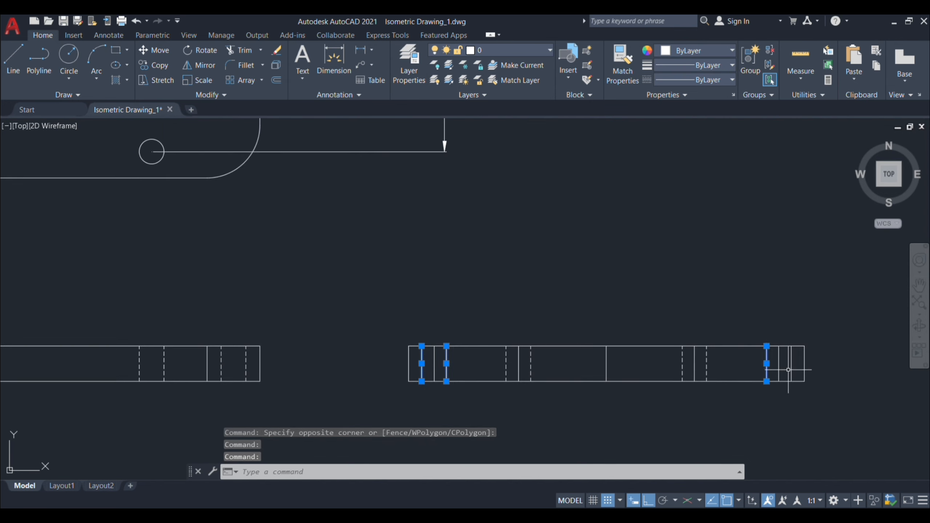
left_click(790, 370)
left_click(715, 81)
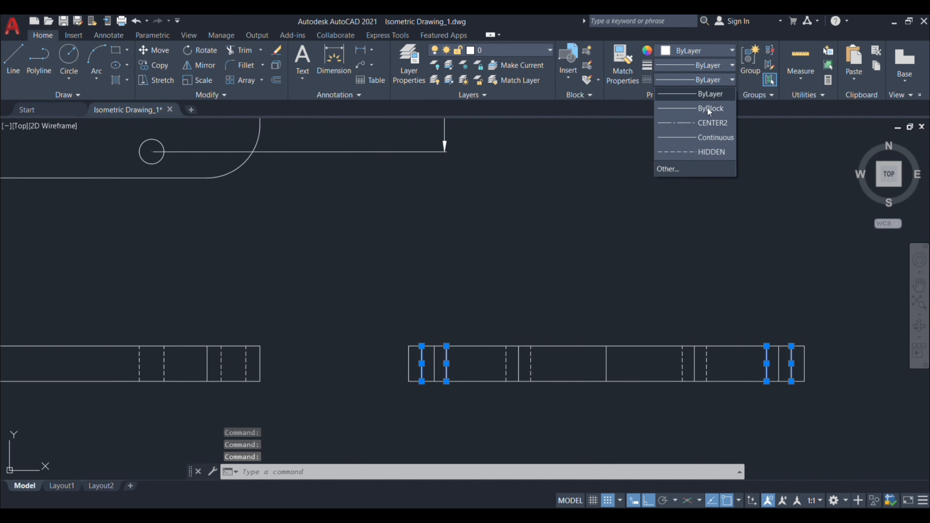
left_click(712, 150)
Set the linetype scale of the four outer hole edge lines to 10, then close their properties and deselect them
type("PR")
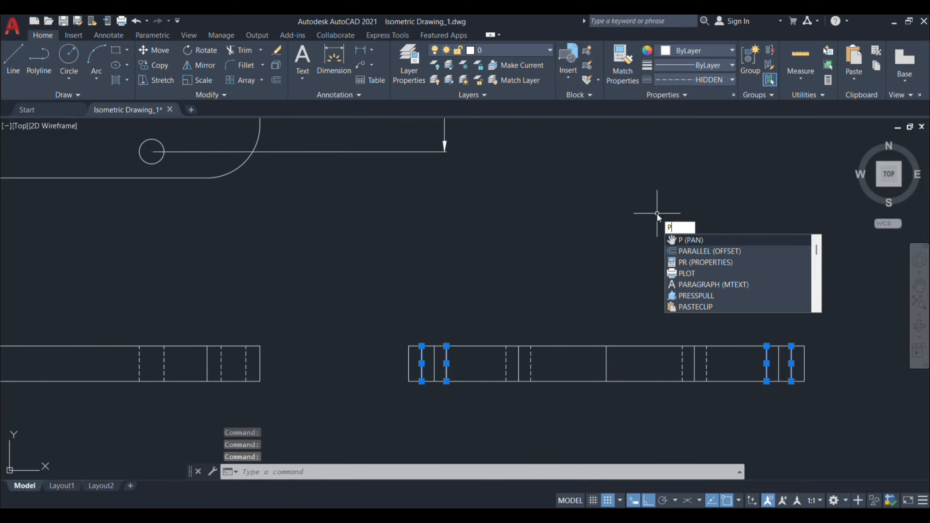
key("Return")
left_click(105, 129)
key("BackSpace")
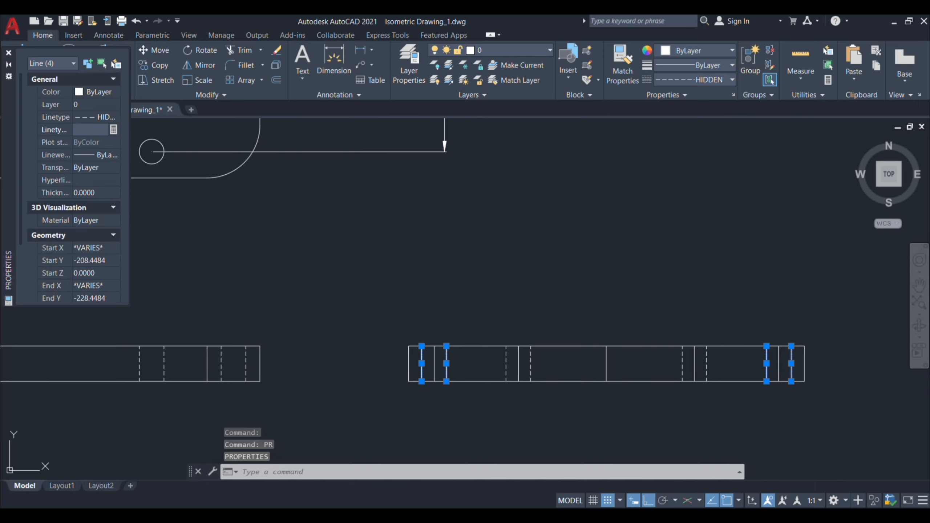
type("10")
key("Return")
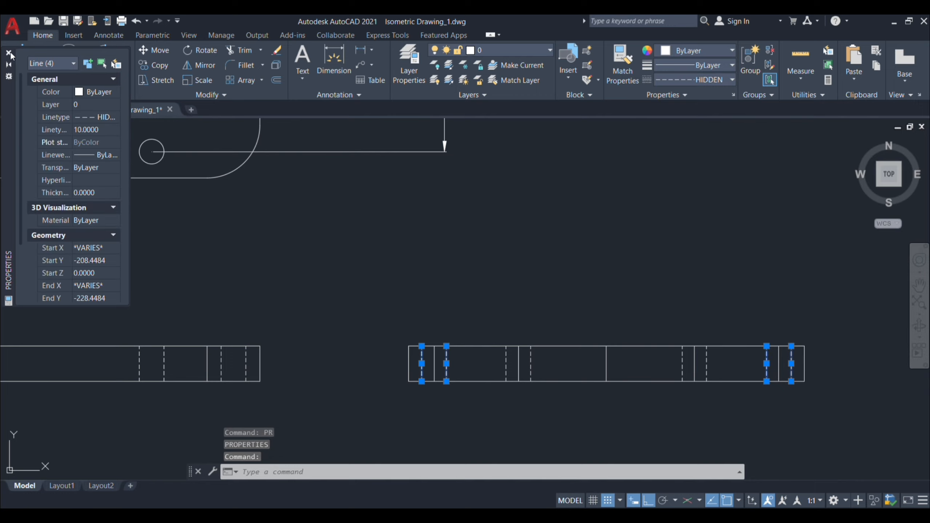
left_click(10, 54)
key("Escape")
Delete the side view's middle line and the four solid centre lines between the hidden hole edges
scroll(424, 352, "up", 2)
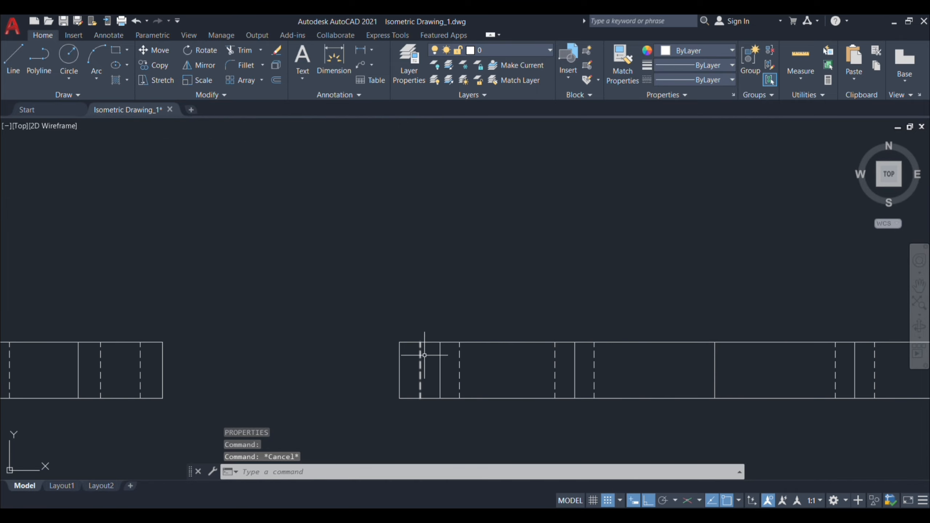
left_click(440, 370)
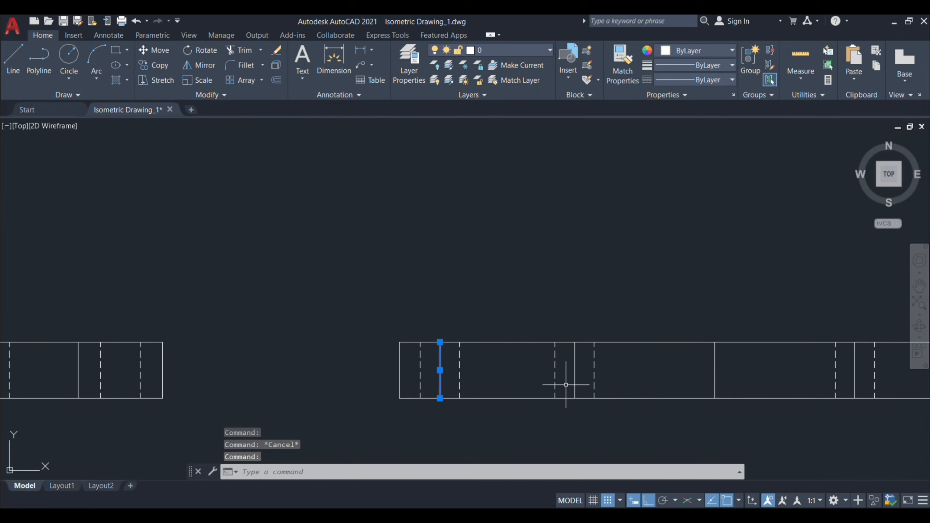
left_click(560, 374)
left_click(578, 362)
left_click(582, 376)
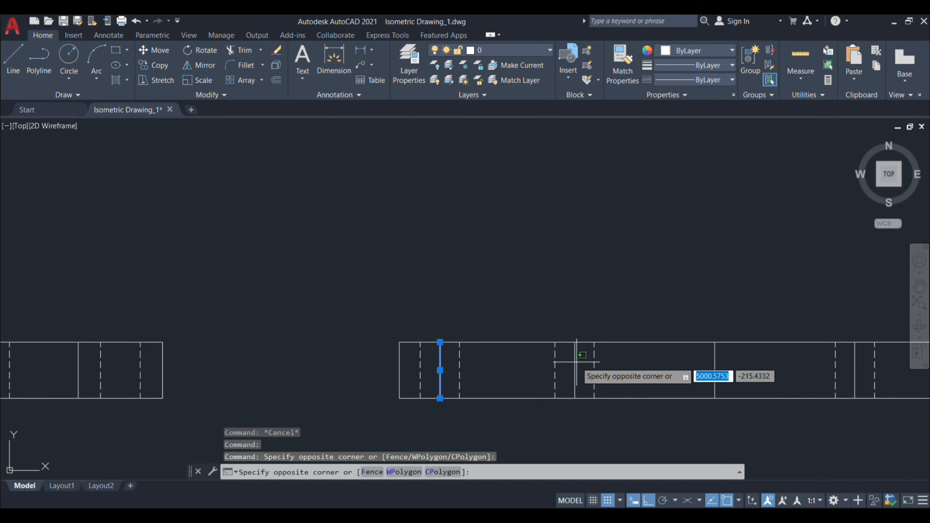
left_click(570, 363)
scroll(575, 374, "down", 2)
scroll(630, 382, "up", 4)
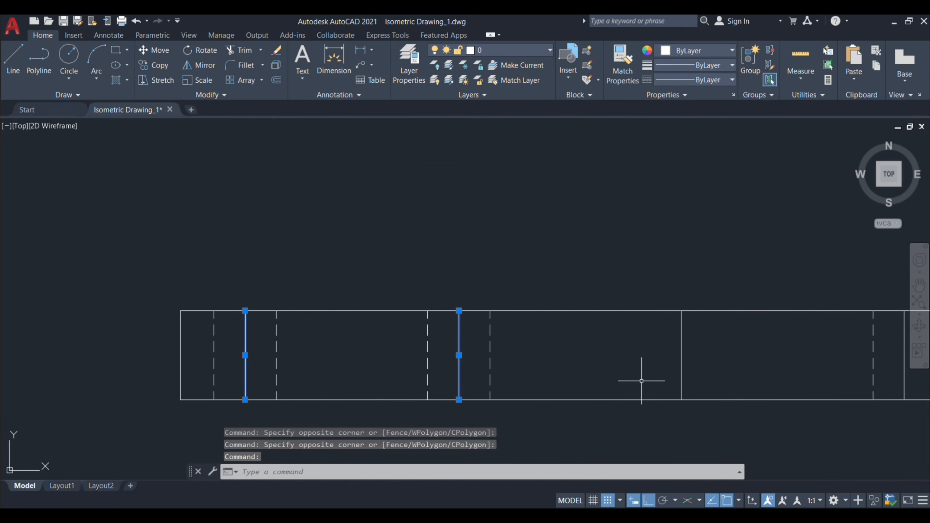
scroll(650, 372, "down", 2)
left_click(668, 367)
scroll(648, 348, "down", 3)
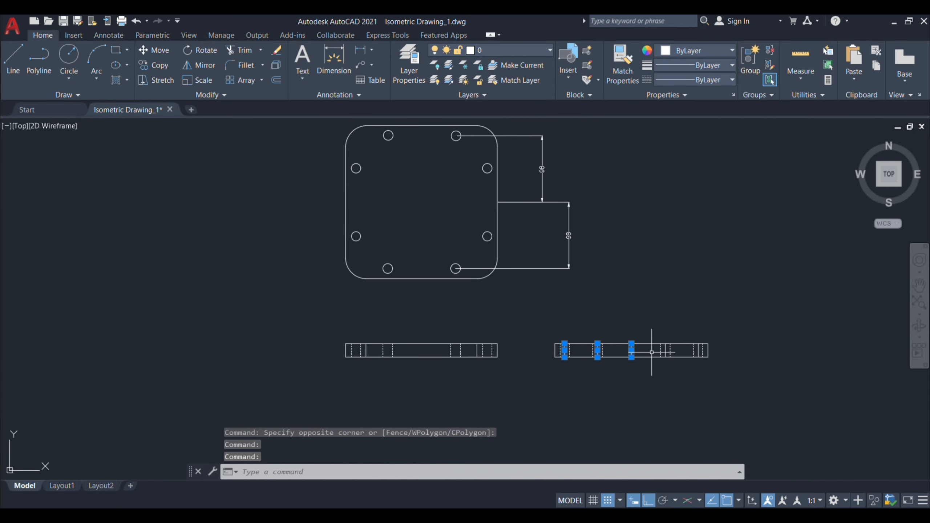
scroll(655, 347, "up", 3)
left_click(692, 359)
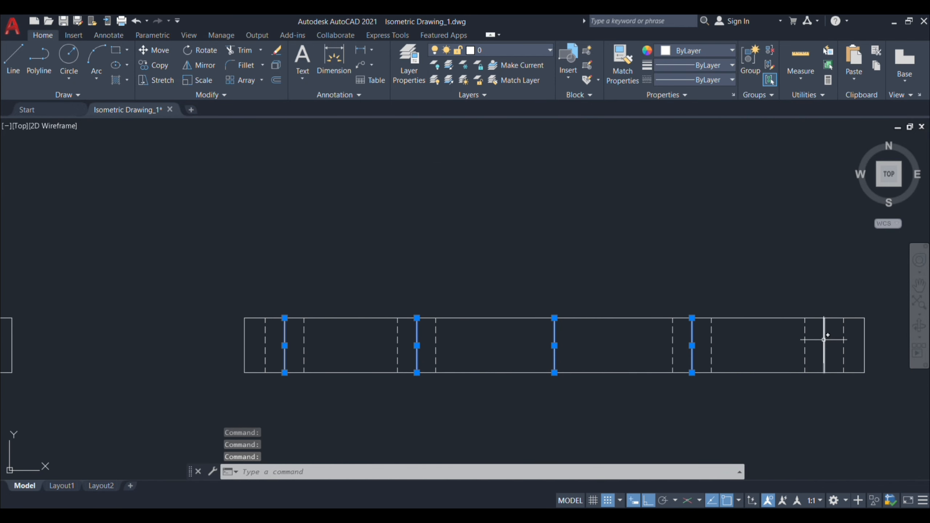
key("Delete")
Check the cleaned-up side view against the front and top views and the isometric reference image
scroll(678, 260, "down", 3)
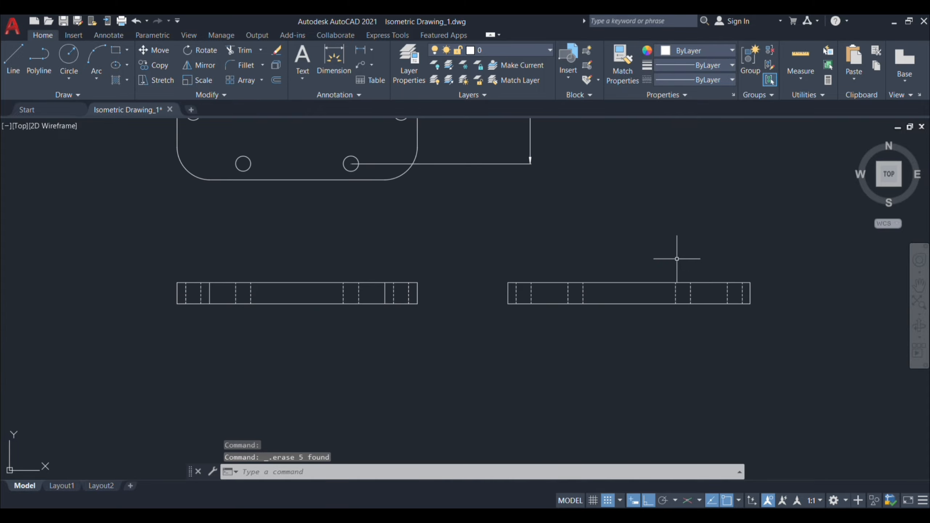
middle_click_drag(568, 265, 566, 361)
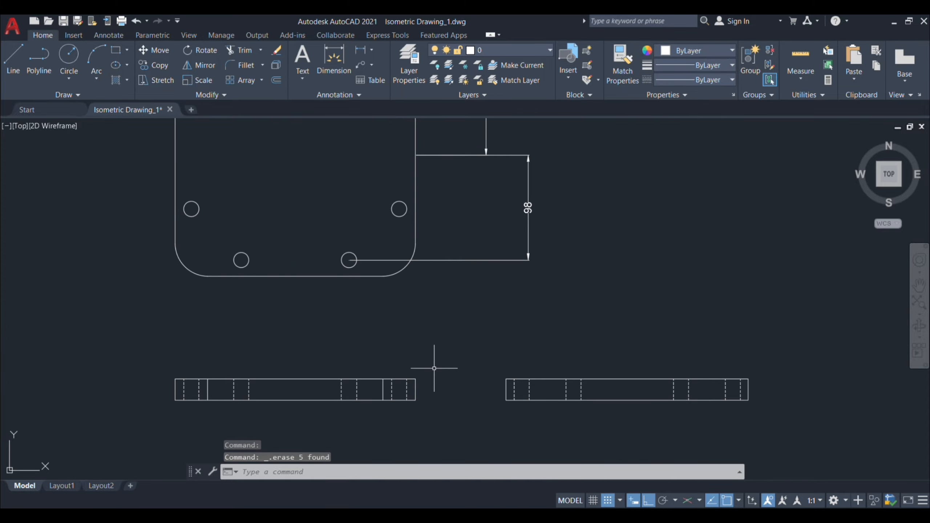
middle_click_drag(435, 369, 442, 383)
middle_click_drag(337, 339, 347, 381)
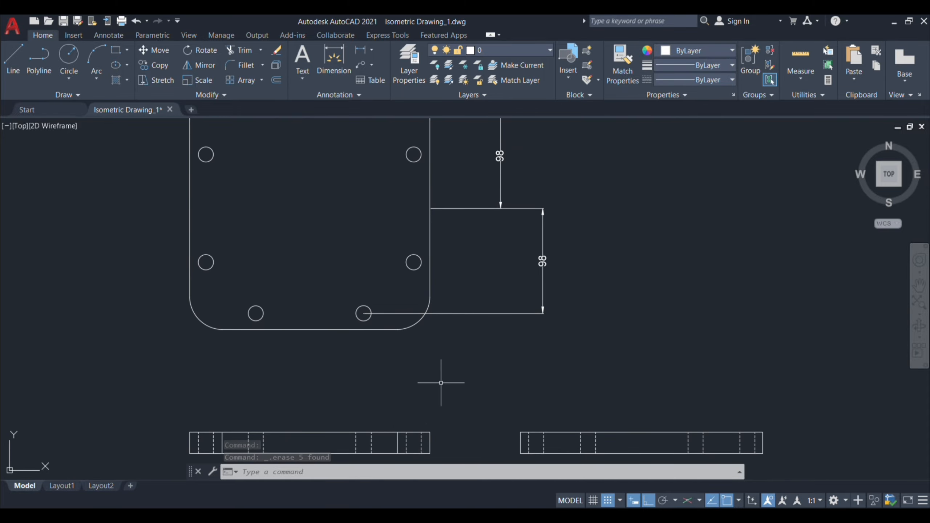
middle_click_drag(433, 374, 427, 351)
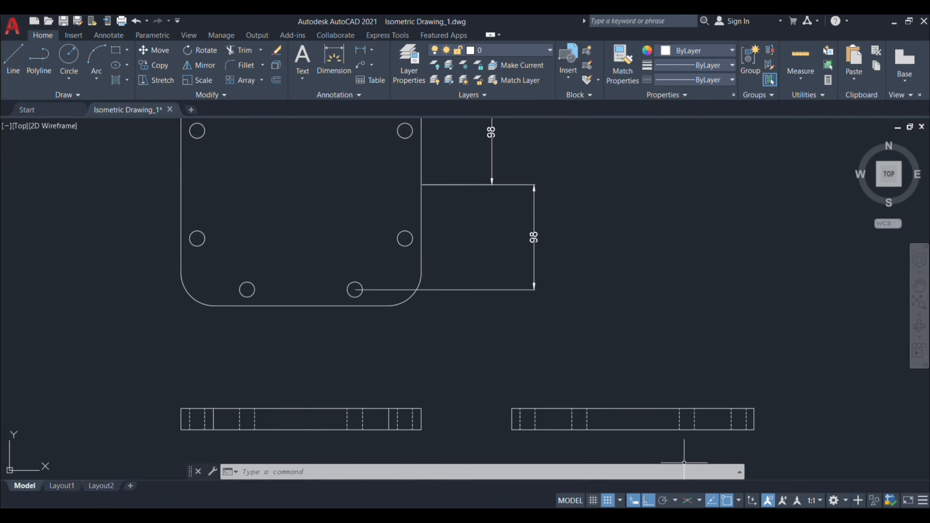
key("alt+Tab")
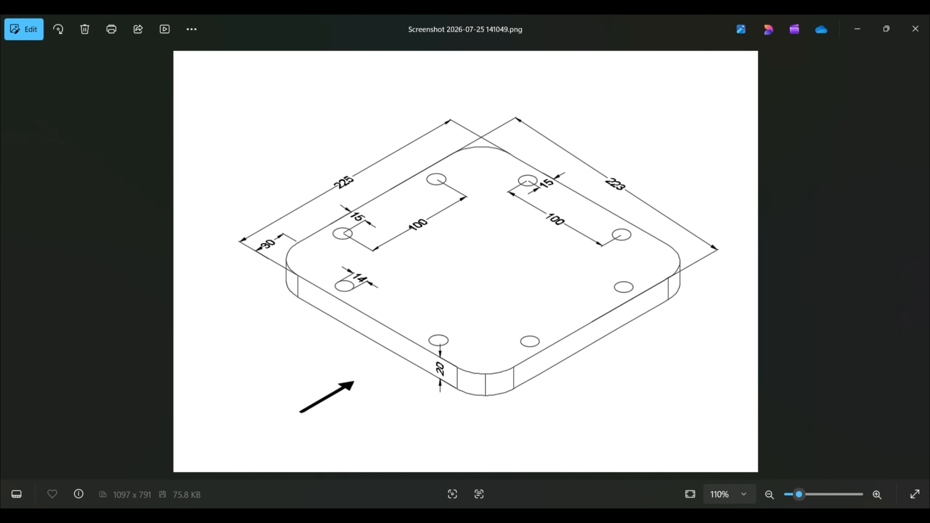
key("alt+Tab")
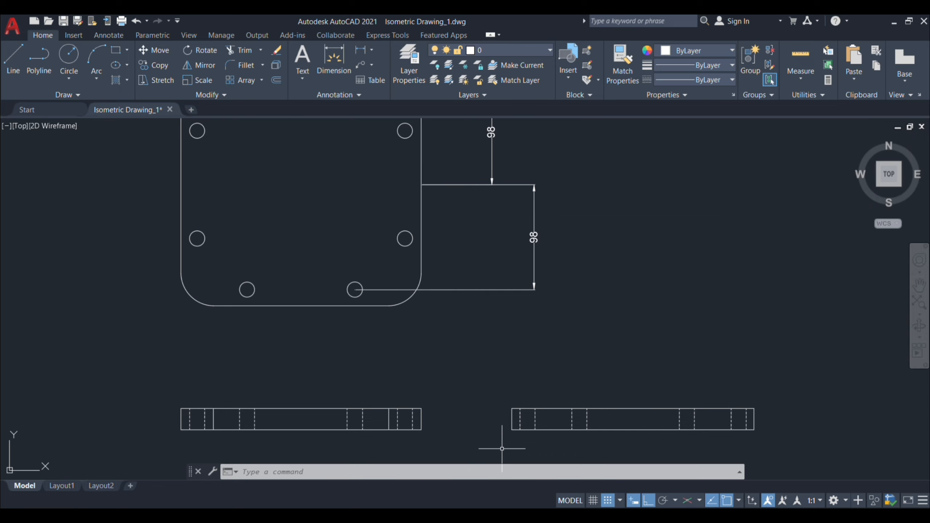
Offset the two end edges of the side view 30 units inward to add the corner lines
type("o")
key("Return")
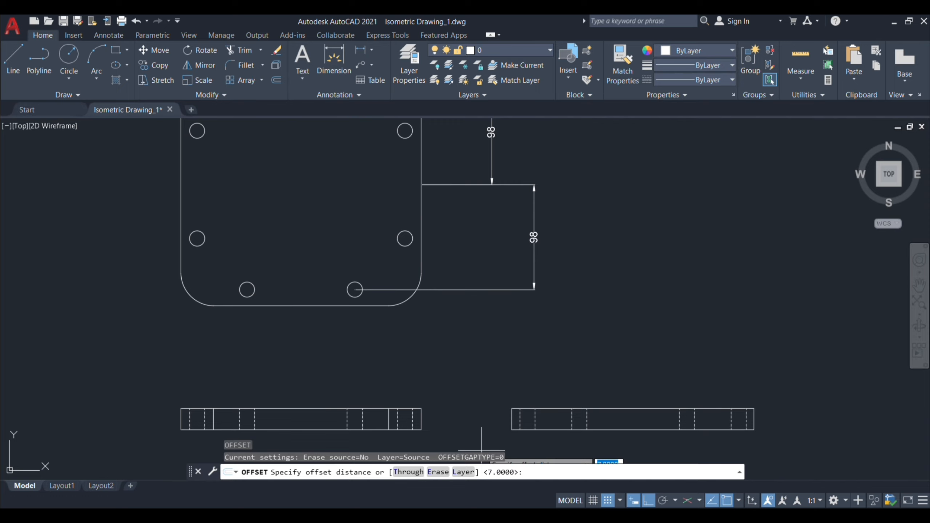
key("Return")
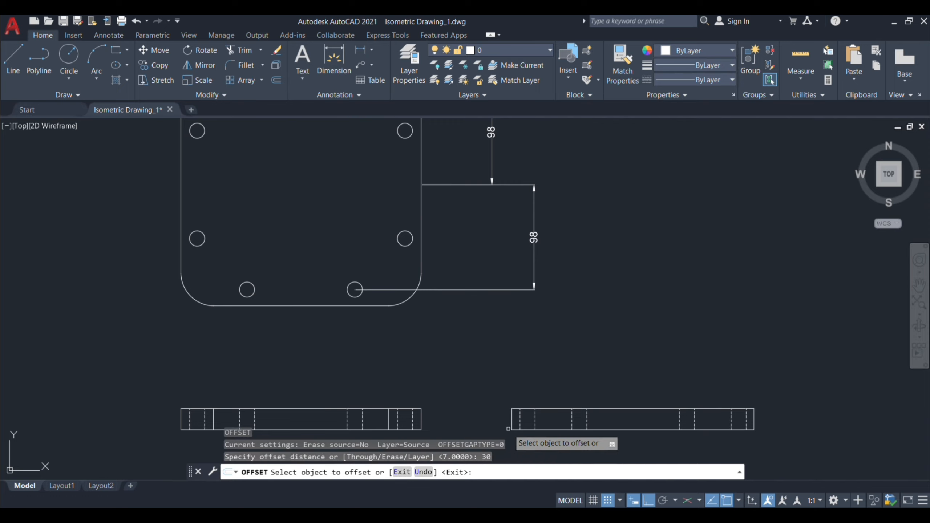
left_click(512, 419)
left_click(547, 422)
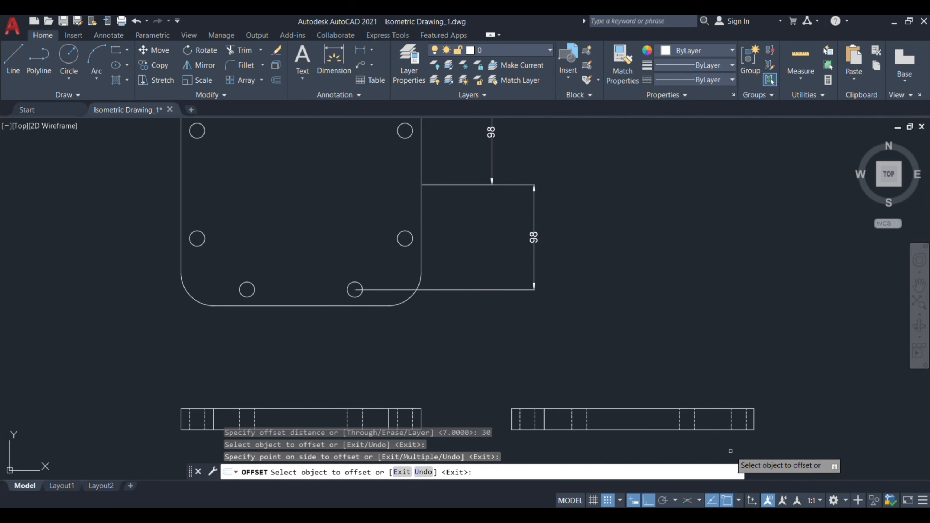
left_click(754, 420)
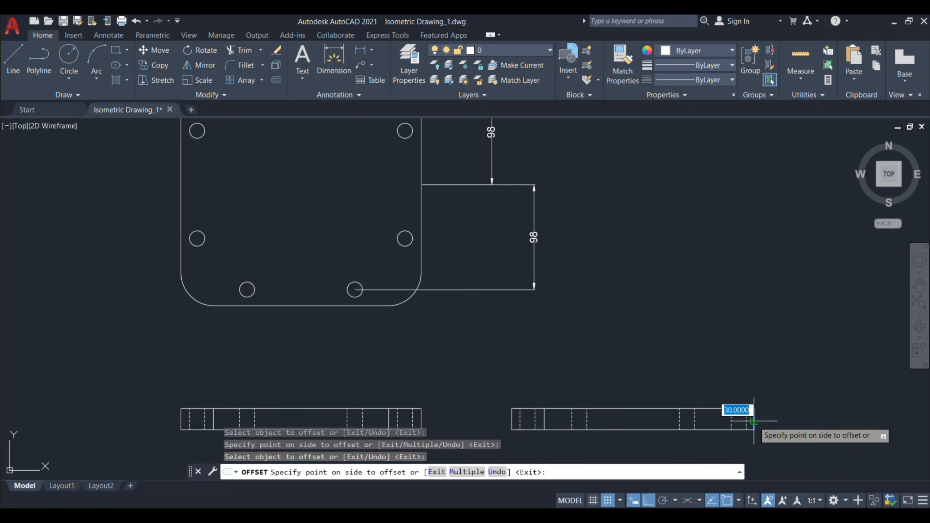
left_click(726, 421)
key("Return")
scroll(742, 360, "down", 2)
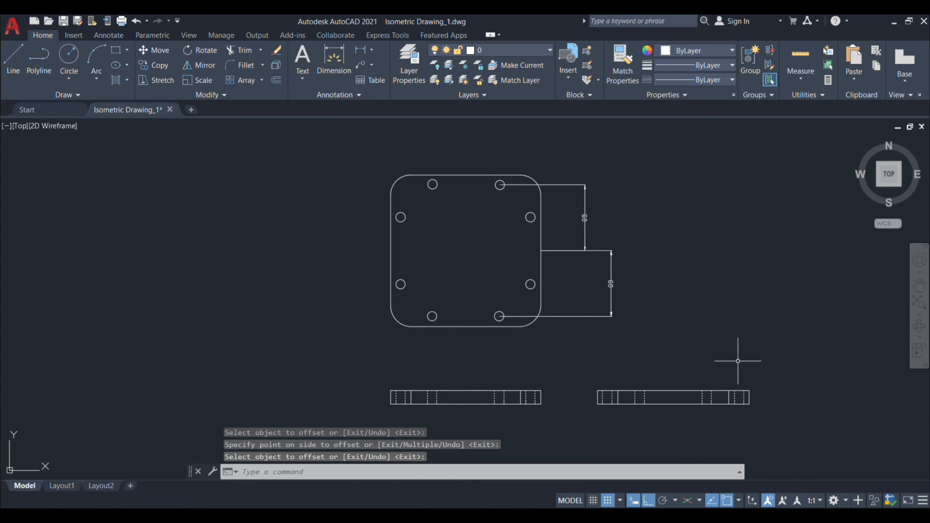
Delete the two 98 dimensions beside the top view
middle_click_drag(714, 354, 667, 372)
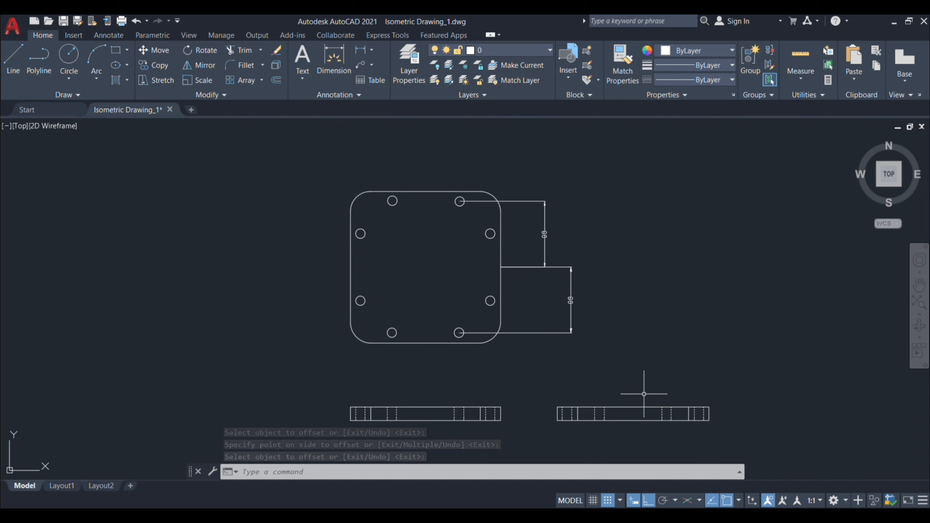
mouse_move(609, 391)
middle_mouse_down()
mouse_move(568, 375)
mouse_move(568, 391)
middle_mouse_up()
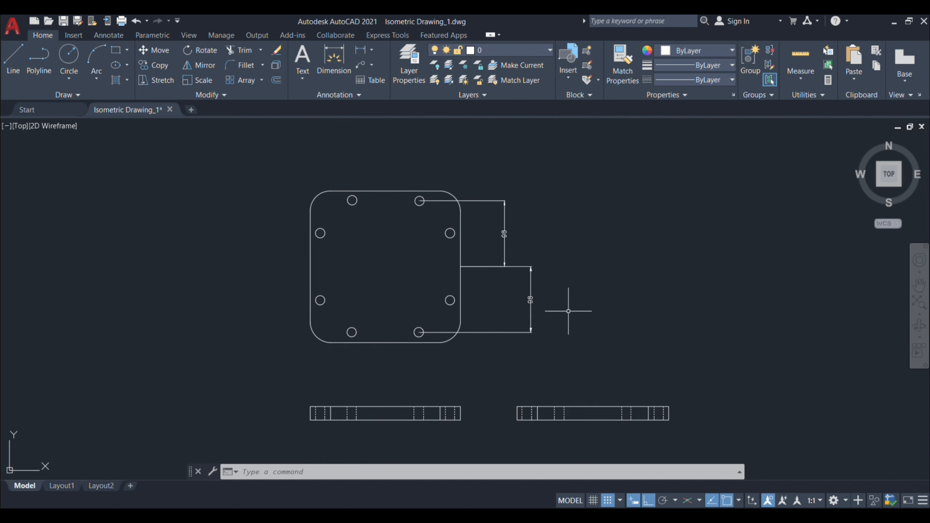
left_click(568, 303)
left_click(508, 209)
left_click(544, 272)
left_click(491, 214)
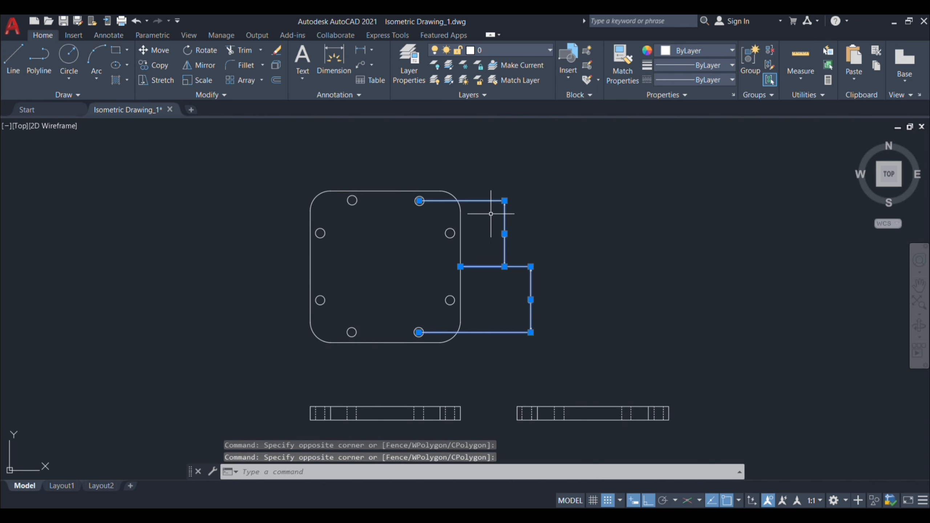
key("Delete")
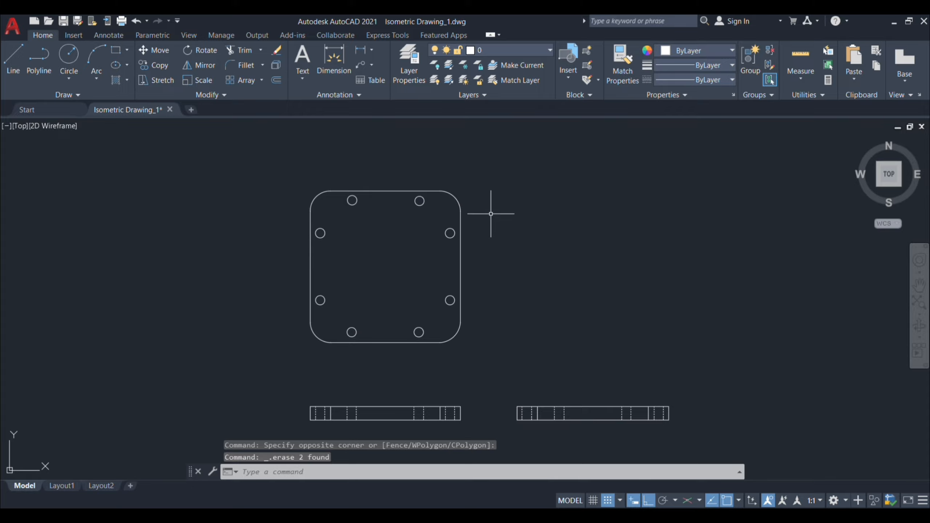
mouse_move(491, 214)
middle_mouse_down()
mouse_move(499, 276)
mouse_move(519, 303)
middle_mouse_up()
scroll(505, 280, "down", 5)
scroll(517, 293, "up", 5)
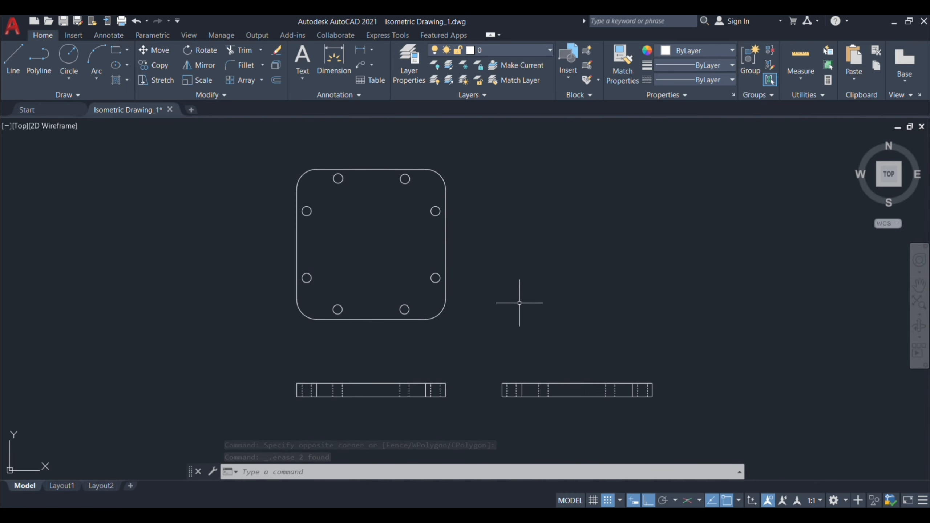